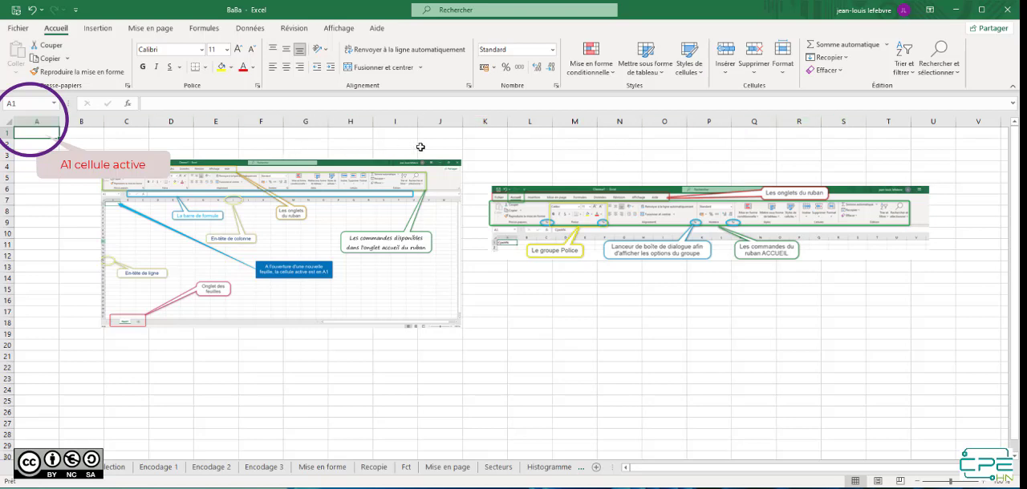
Select cell O1, jump to the sheet's last column in row 1, and return to cell A1
left_click(645, 135)
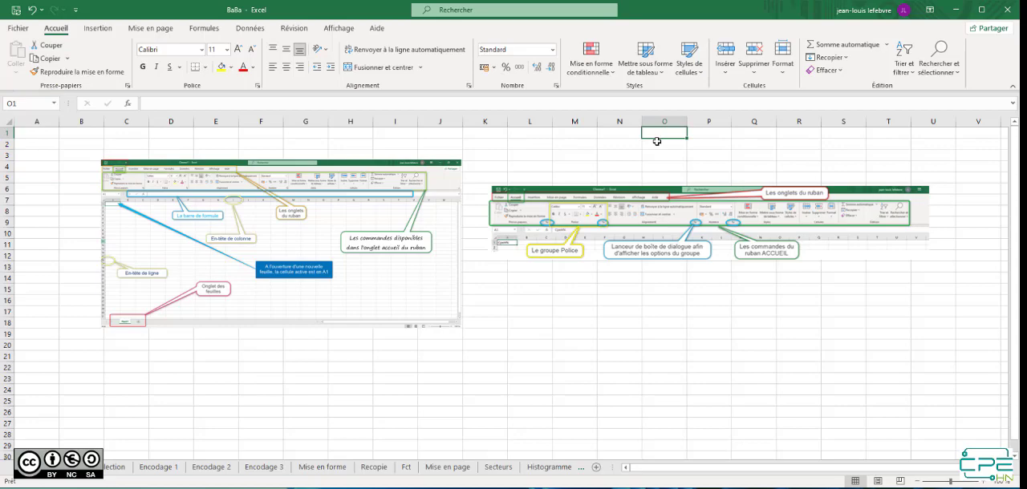
key("ctrl+Right")
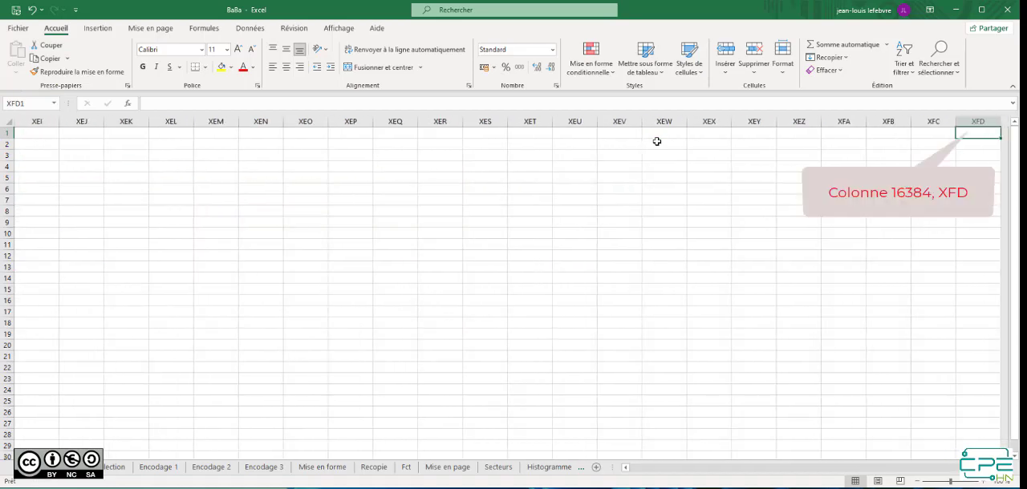
key("End")
key("ctrl+Home")
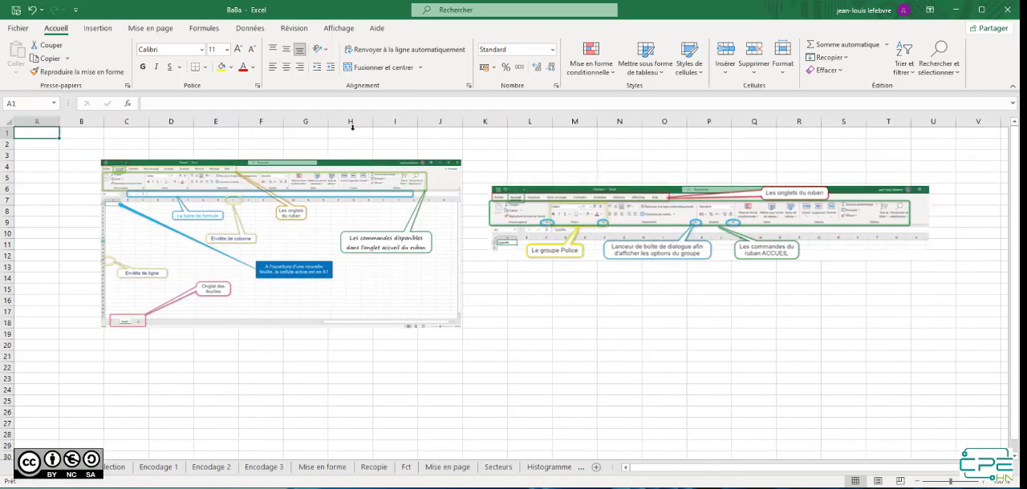
Jump from A1 to the last row of column A and back up to A1
key("End")
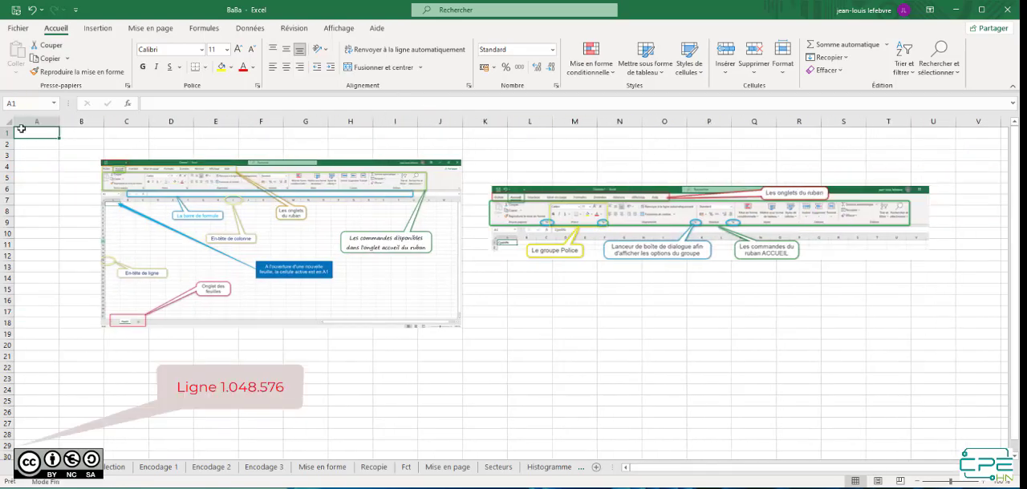
key("Down")
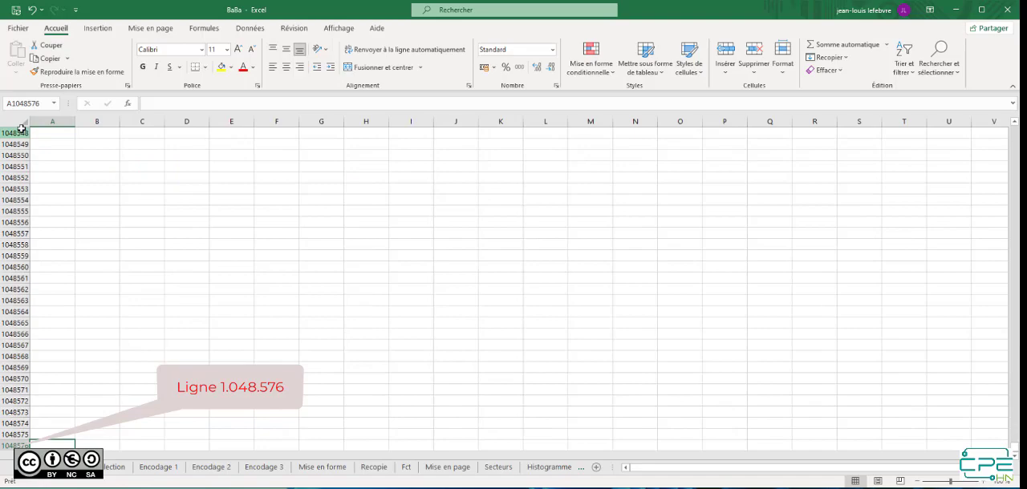
key("End")
key("Up")
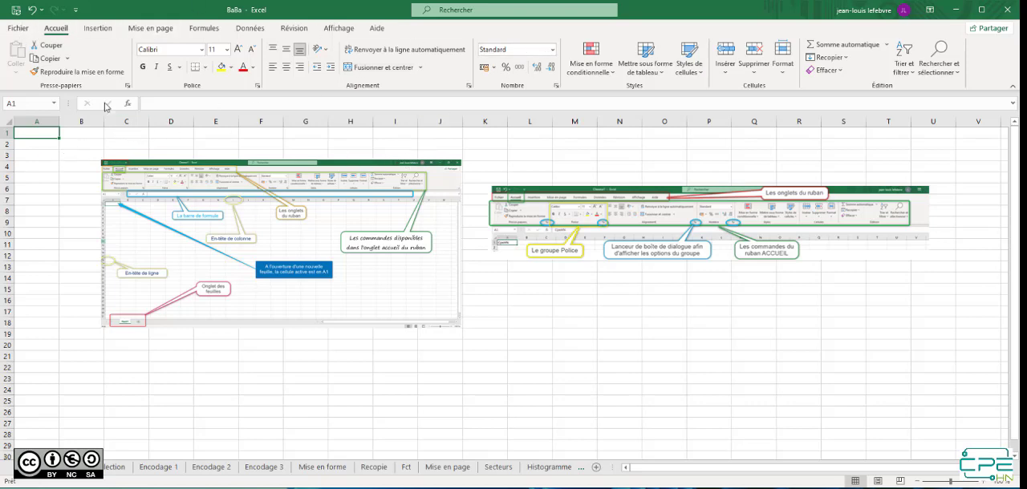
Examine the commands for insertion, page layout, formulas, data, review and view, finishing back on the home commands
left_click(111, 33)
left_click(153, 32)
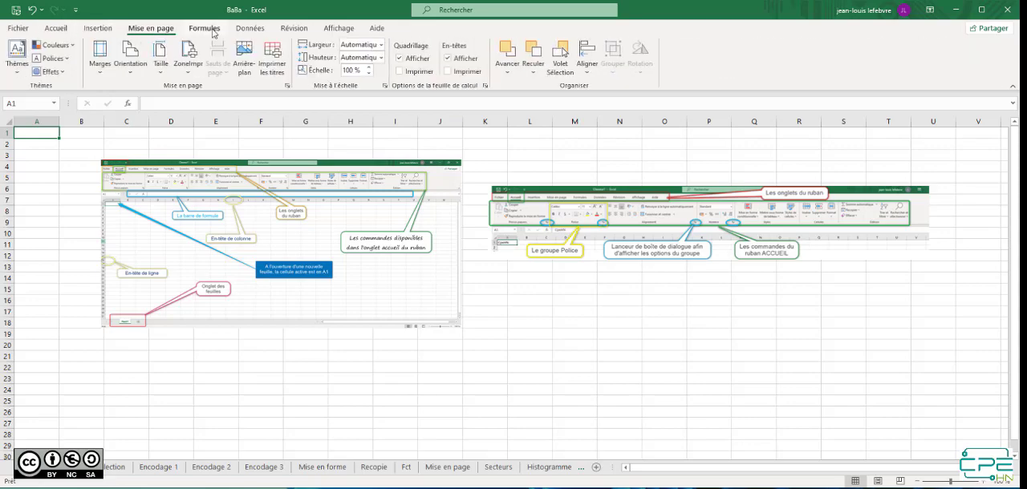
left_click(215, 32)
left_click(260, 32)
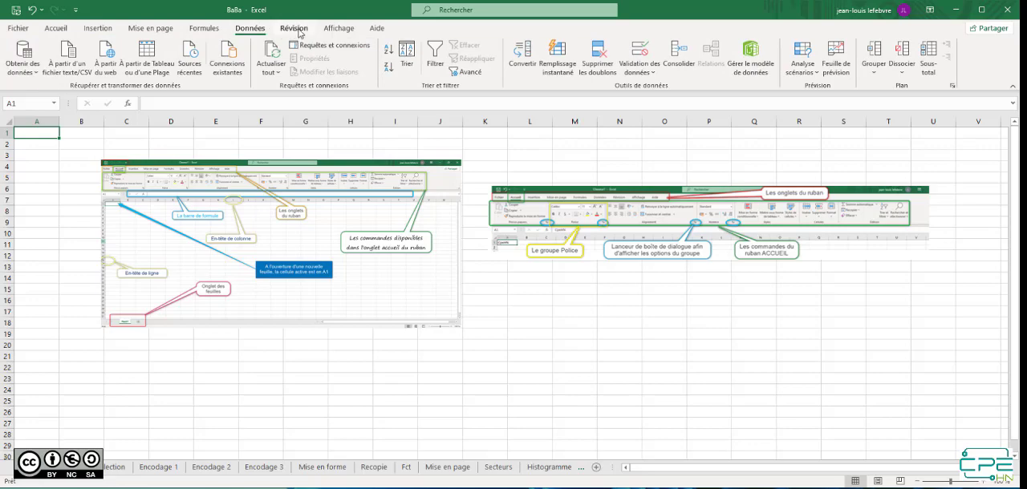
left_click(299, 32)
left_click(341, 31)
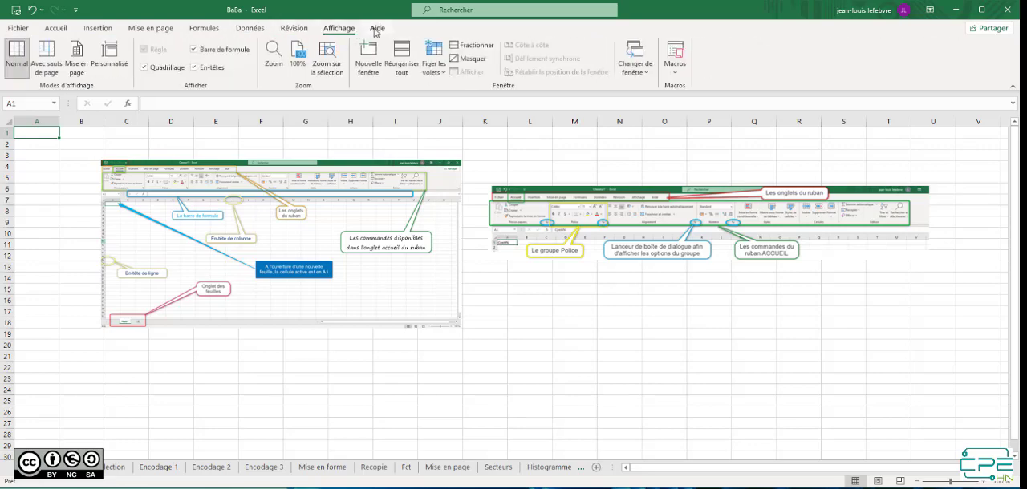
left_click(59, 29)
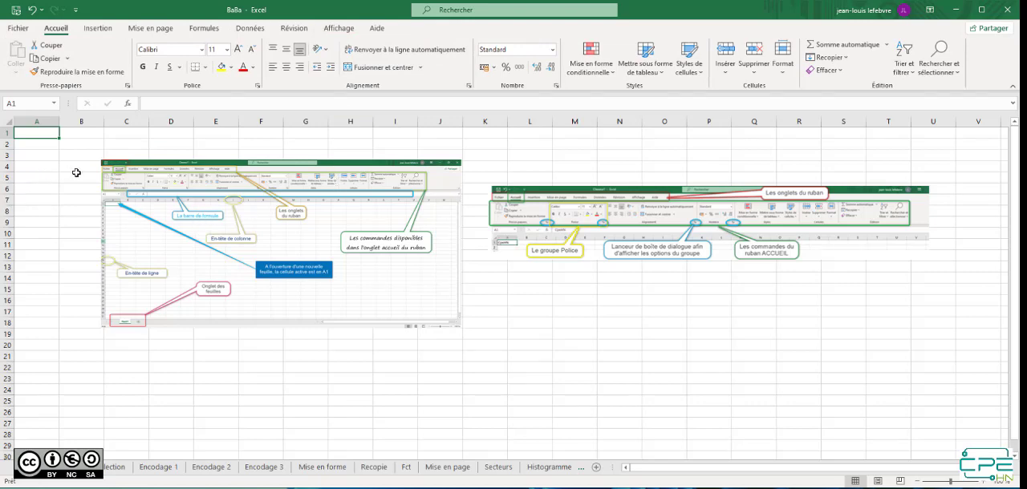
View the text alignment options in the Format de cellule dialog and close it without changes
left_click(468, 87)
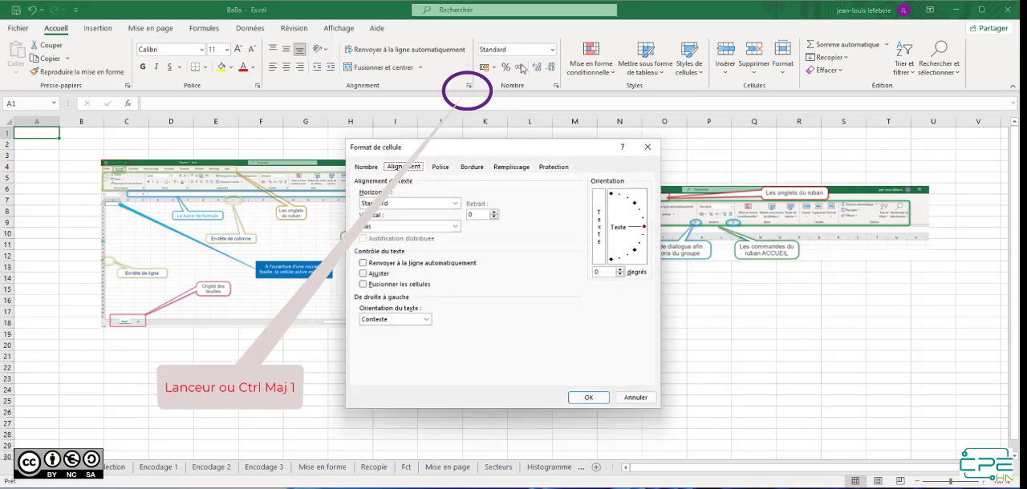
left_click(648, 146)
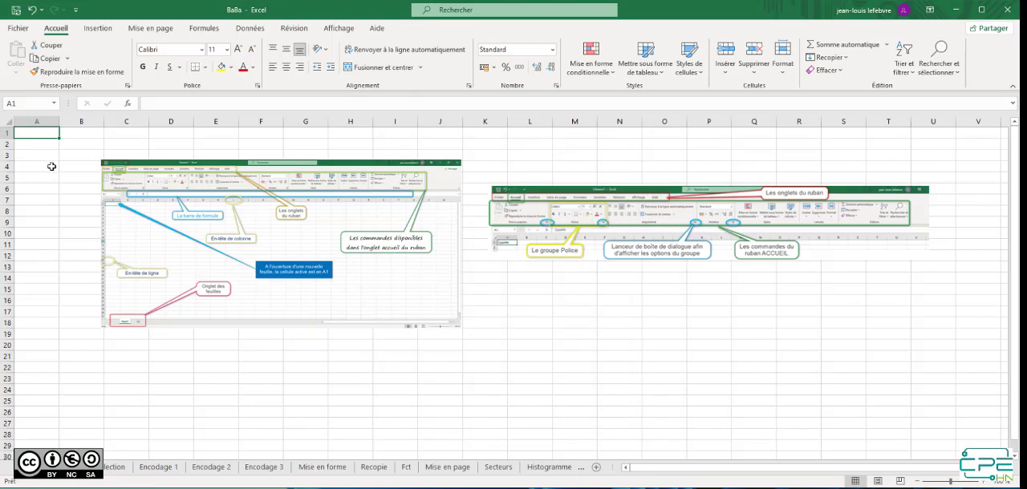
Select cells A1, B5 and M21 one after another to change the active cell
left_click(34, 131)
left_click(76, 180)
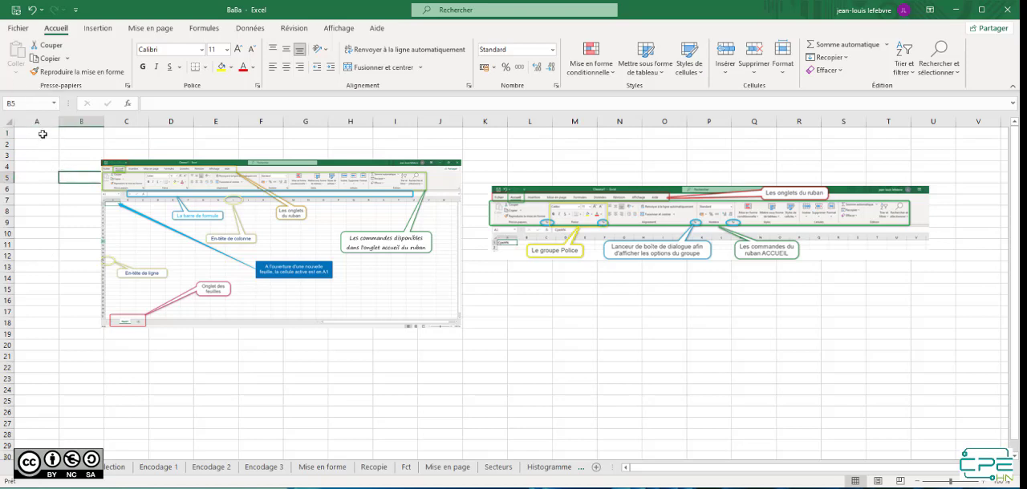
left_click(588, 359)
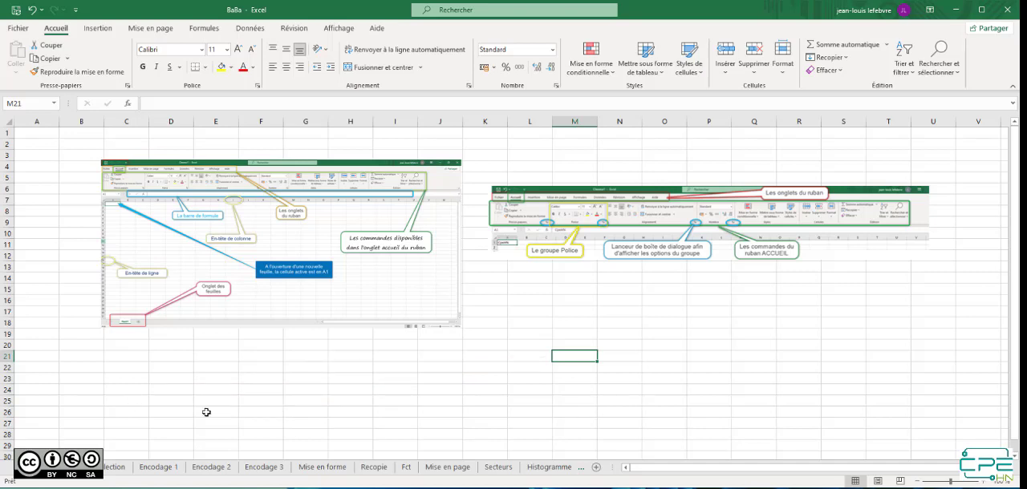
On the selection sheet, fill the CpeHN text from A1 down to A6
left_click(115, 471)
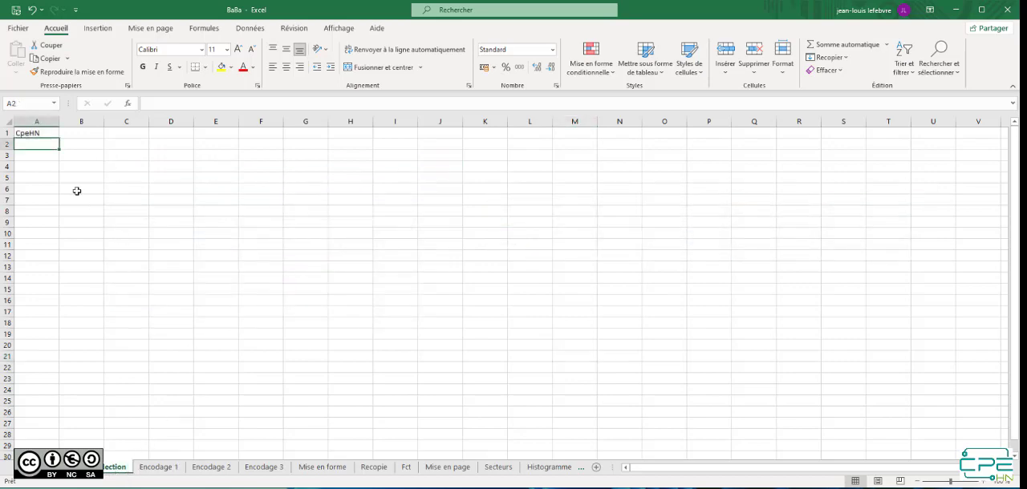
left_click(42, 133)
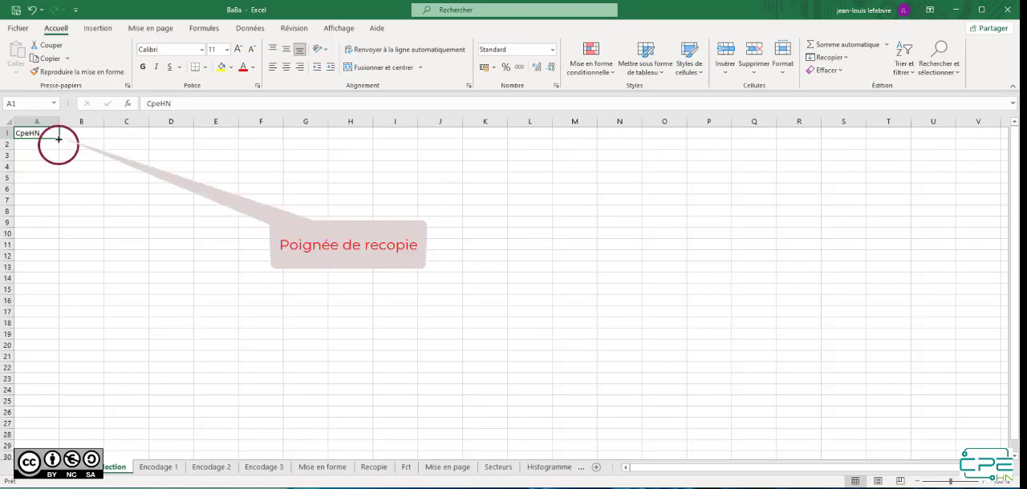
left_click_drag(59, 139, 49, 201)
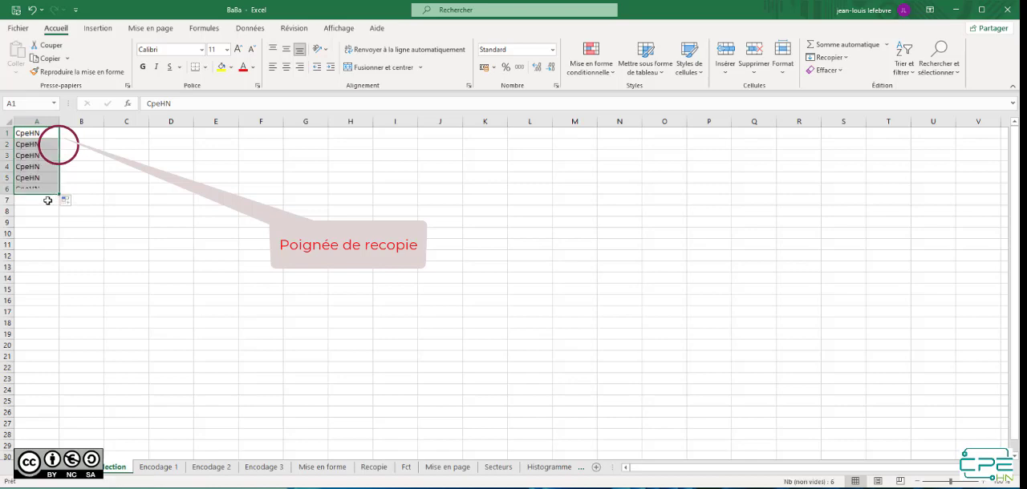
Move the CpeHN entry from cell A3 to cell F4
left_click(51, 154)
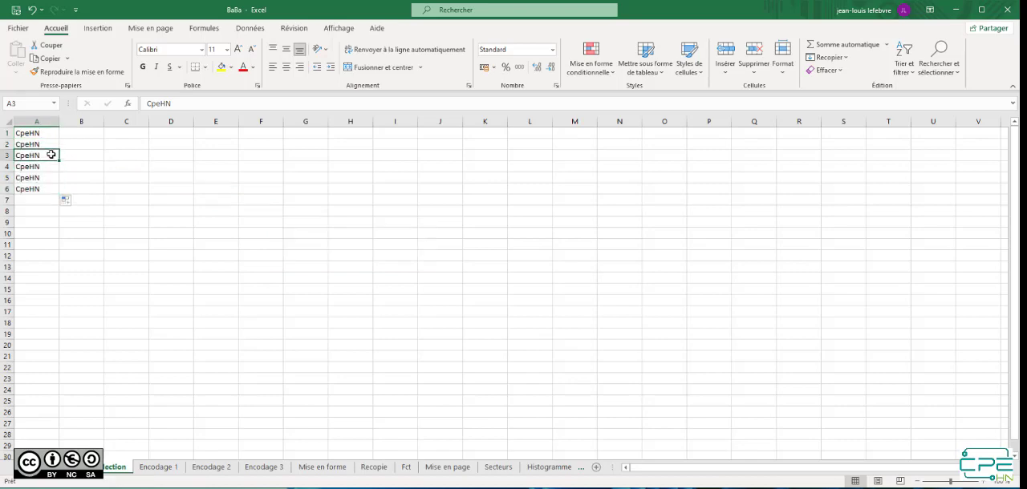
left_click_drag(48, 153, 280, 174)
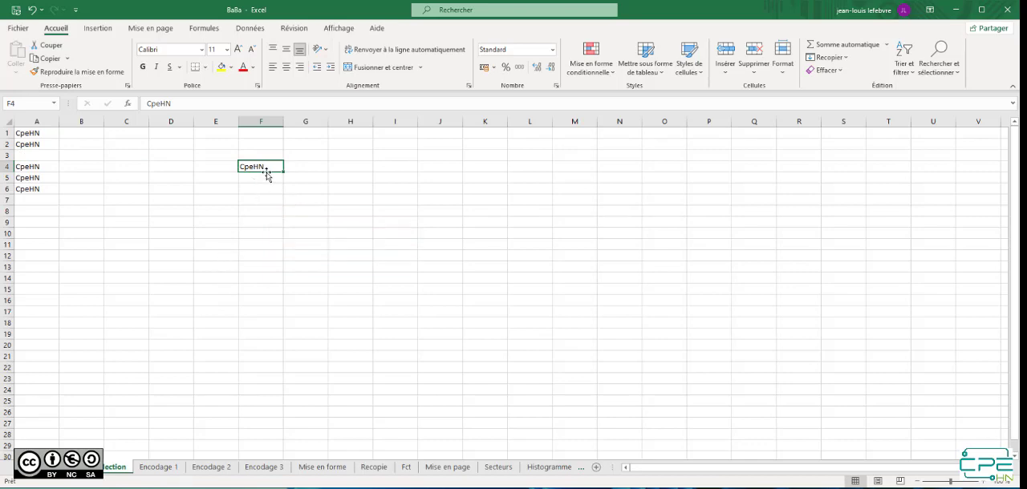
Copy the F4 entry to cells G10 and G11, and move the range A4:A6 to H11:H13
left_click_drag(267, 175, 323, 245)
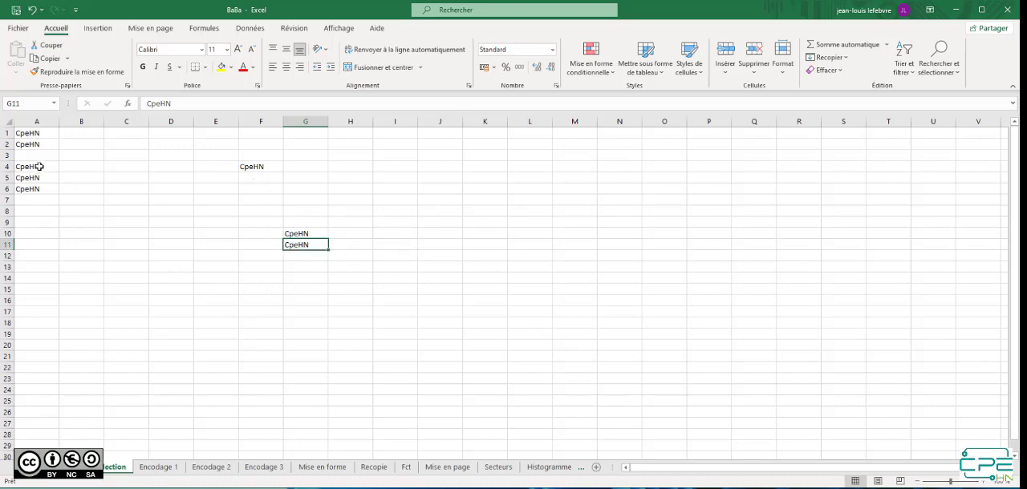
left_click_drag(39, 166, 371, 262)
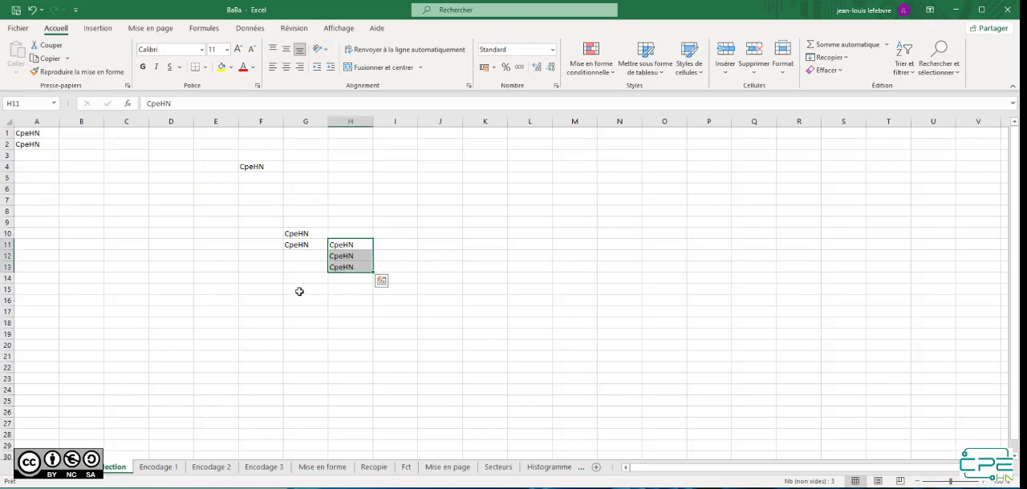
Select the whole data block around G11, and select the entire sheet starting from empty cell D14
left_click(318, 247)
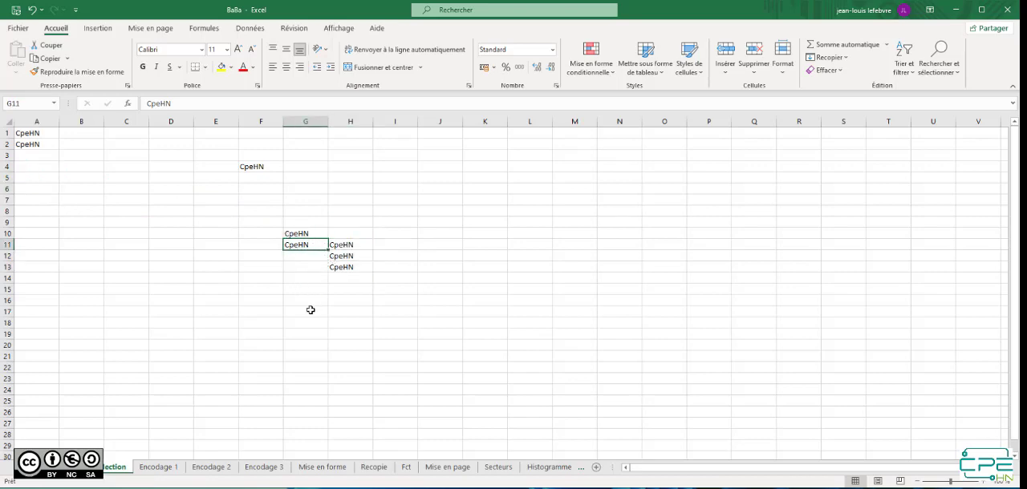
key("ctrl+a")
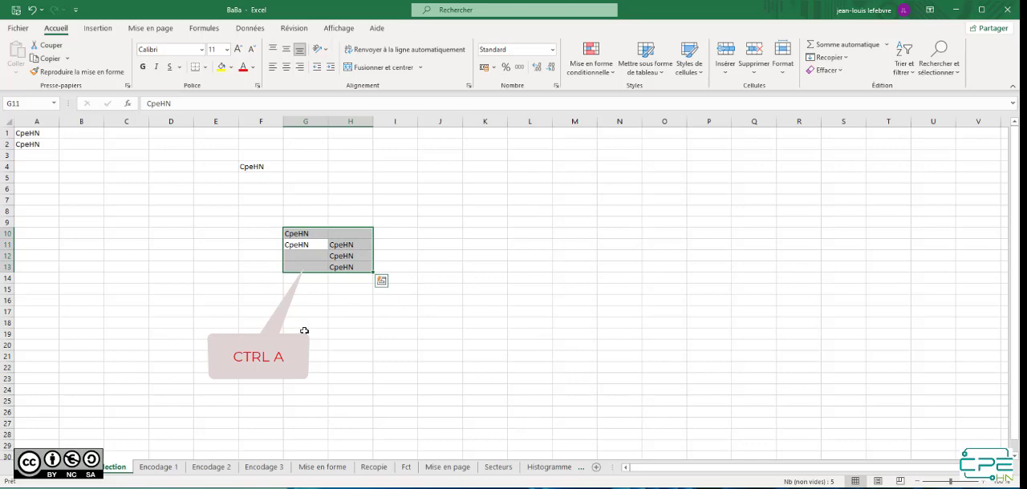
left_click(156, 275)
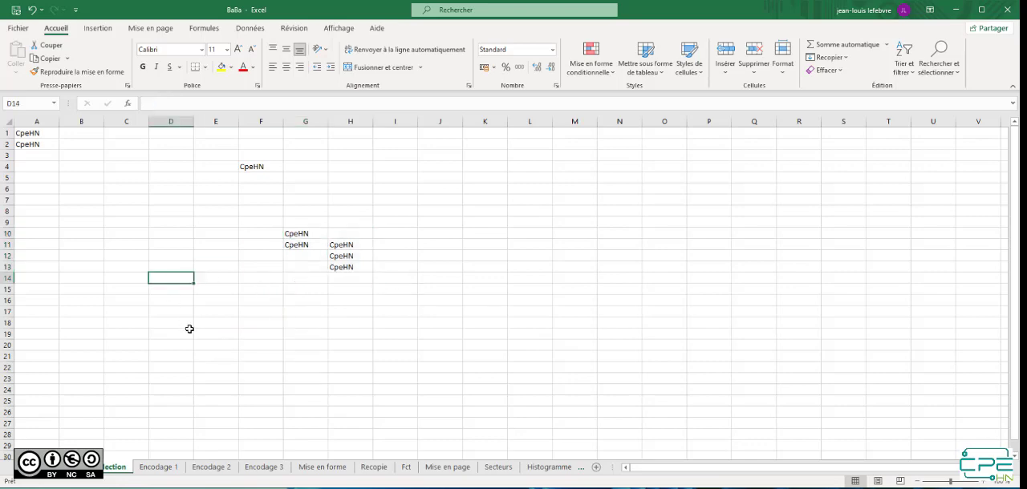
key("ctrl+a")
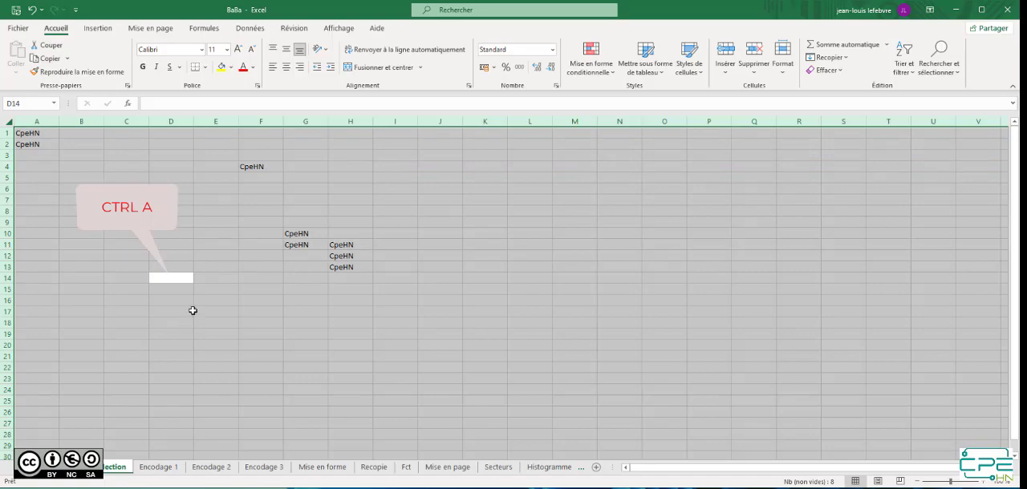
On the Encodage 1 sheet, replace the value in cell A5 with 478
left_click(157, 473)
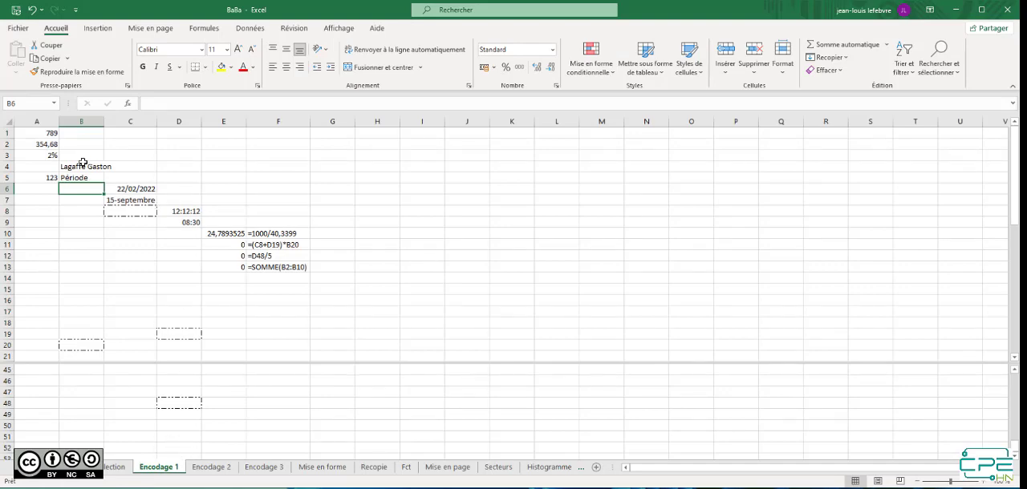
left_click(46, 134)
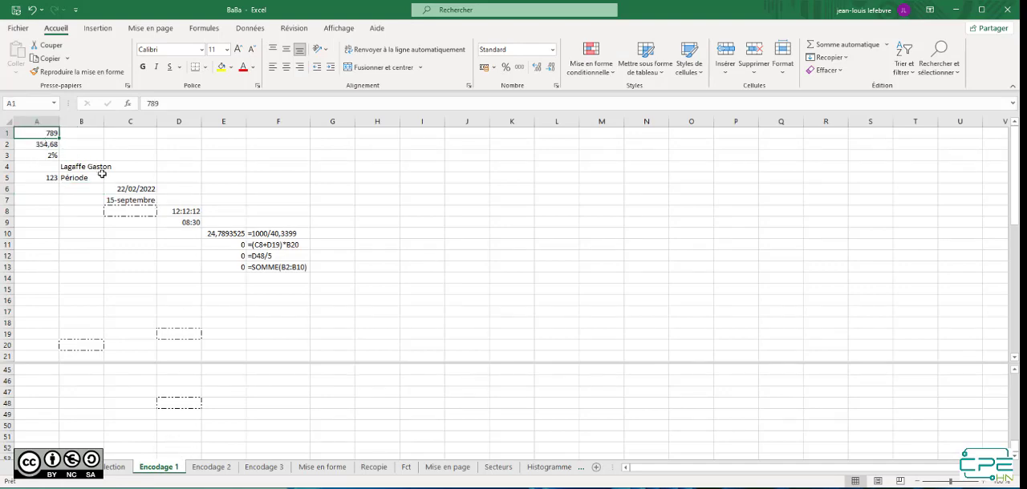
left_click(38, 181)
type("478")
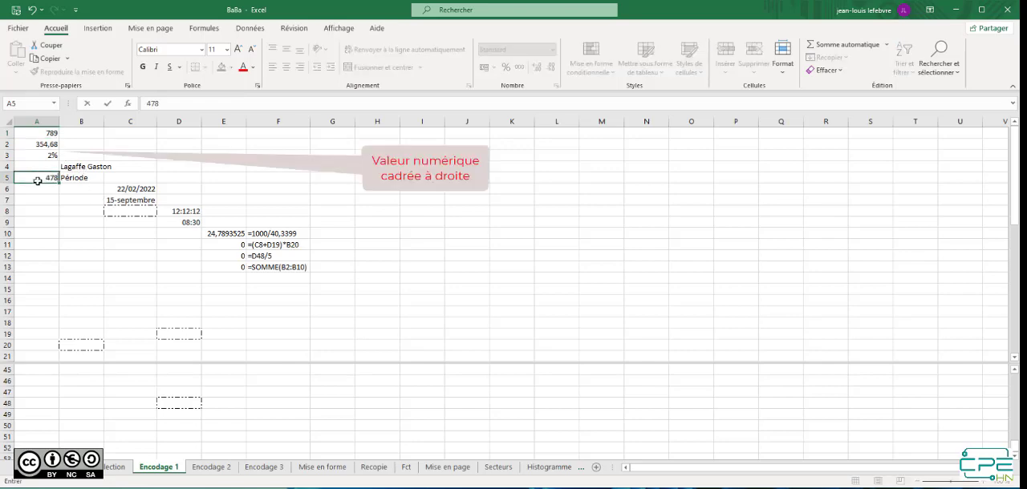
key("Return")
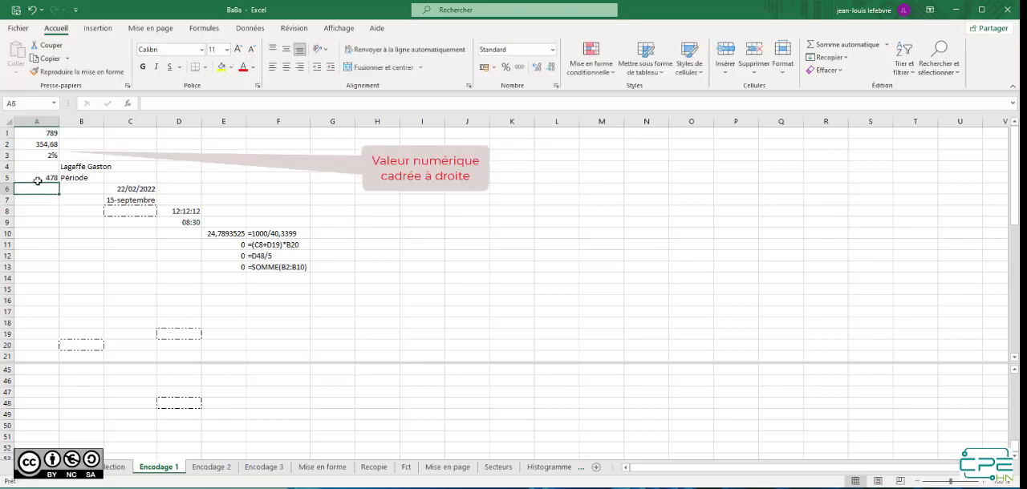
Enter the number 568 in cell A9
left_click(44, 217)
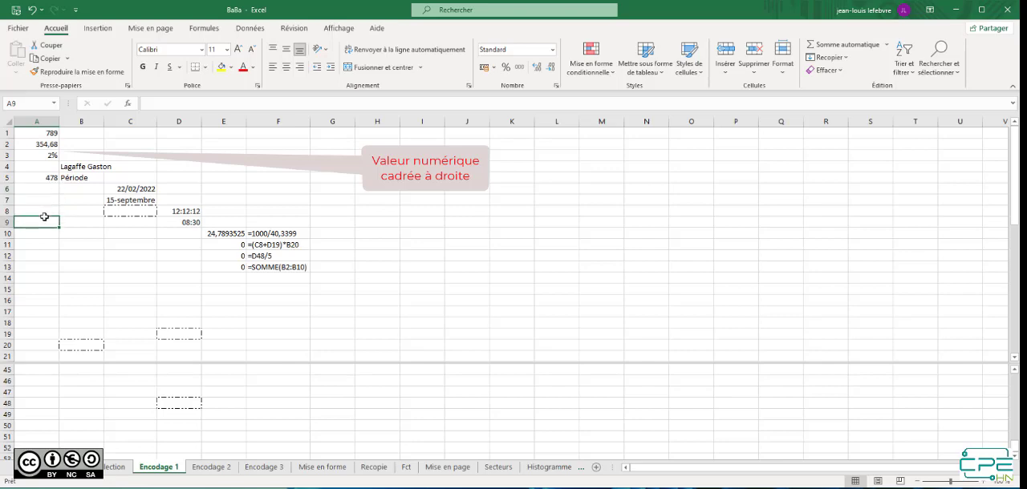
type("568")
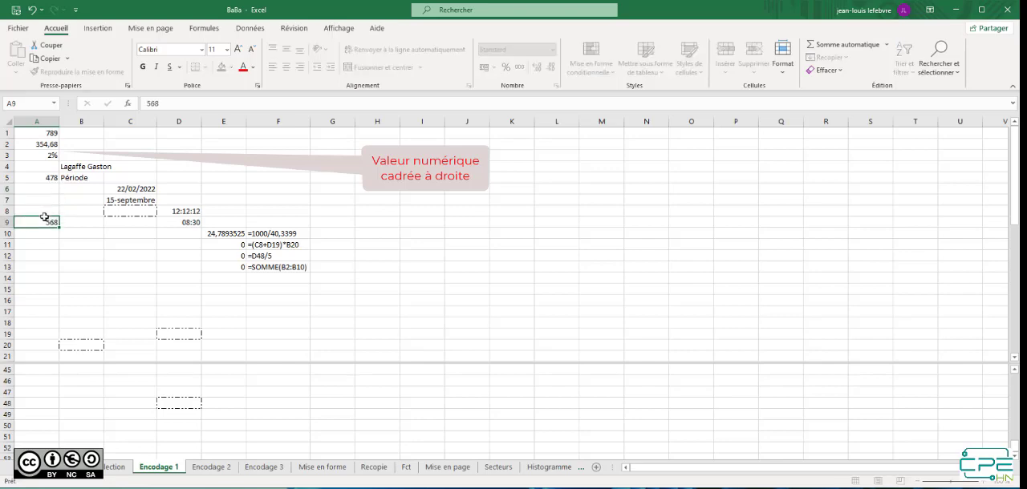
key("Return")
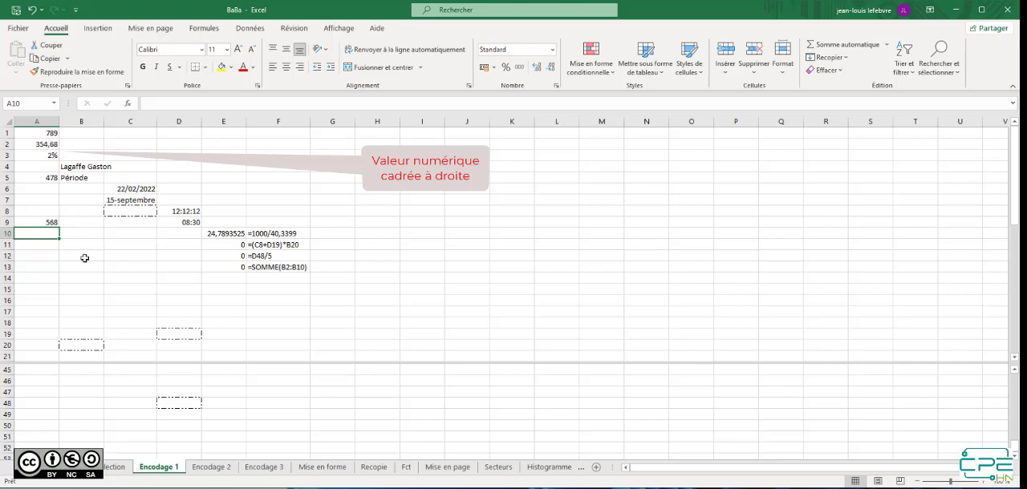
Enter the text "bonjour" in cell B12
left_click(83, 259)
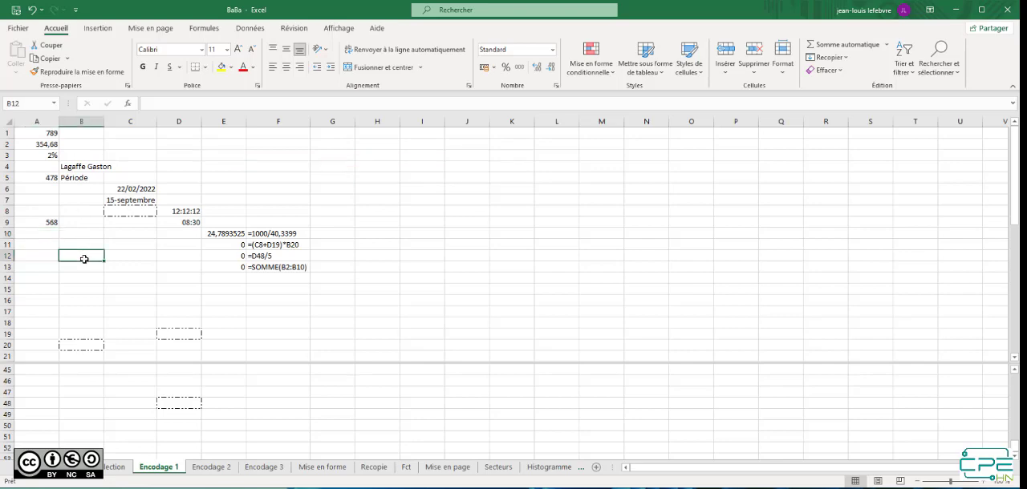
type("bonj")
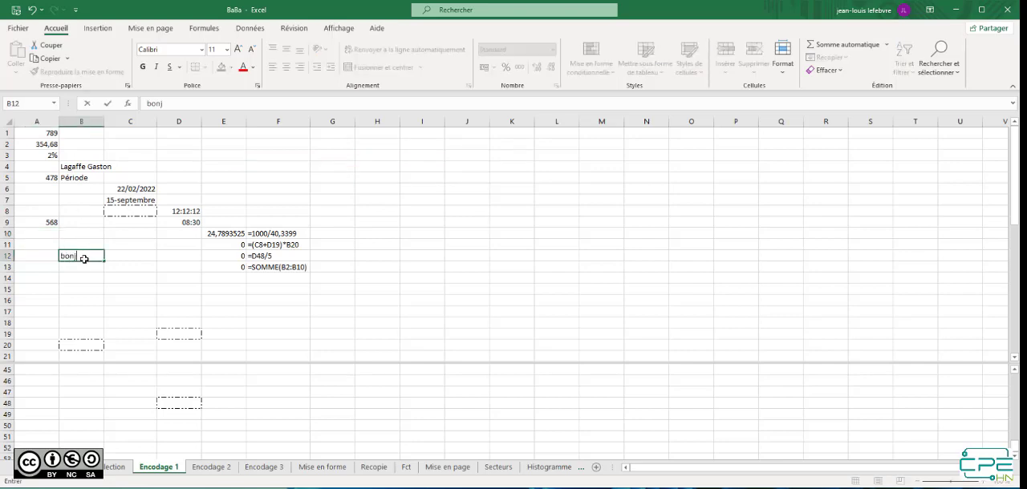
type("our")
key("Return")
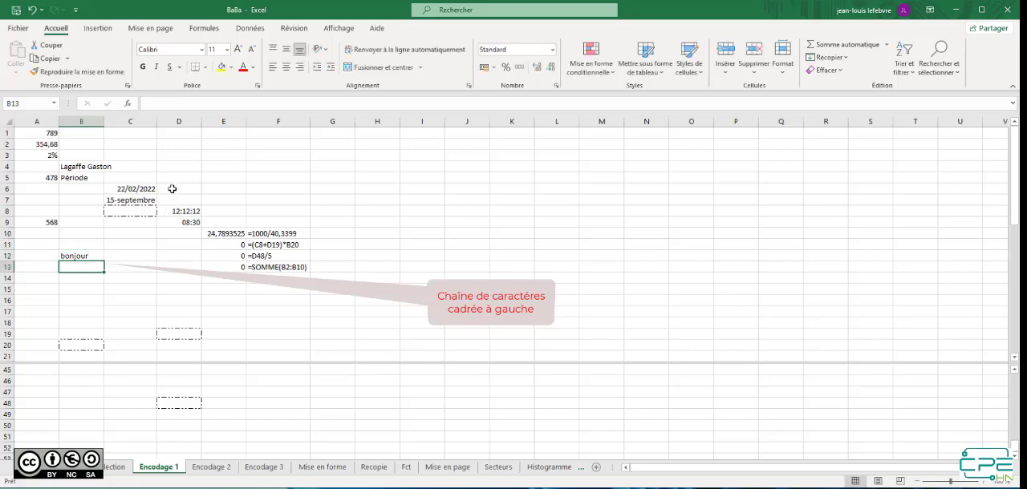
Select columns A and B, and replace the date in cell C6 with 1/1/22
left_click_drag(37, 121, 81, 121)
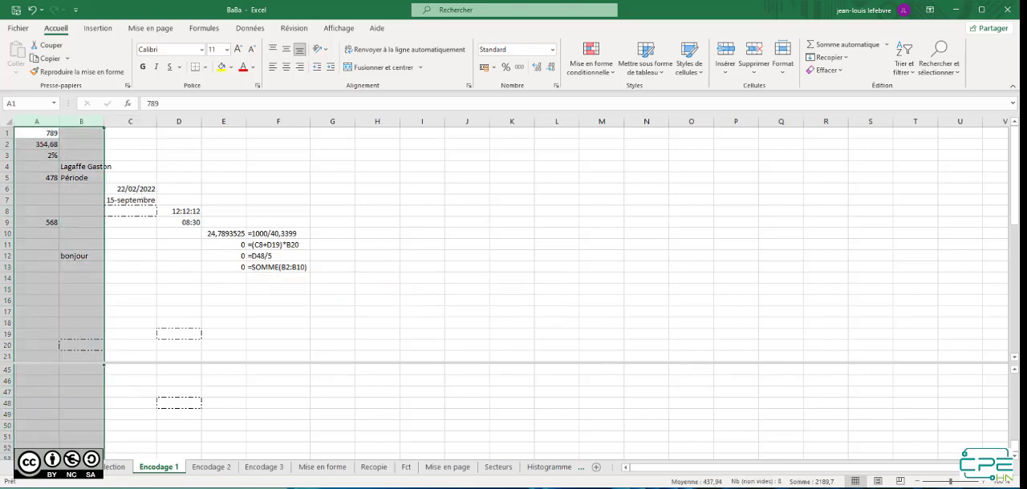
left_click(129, 190)
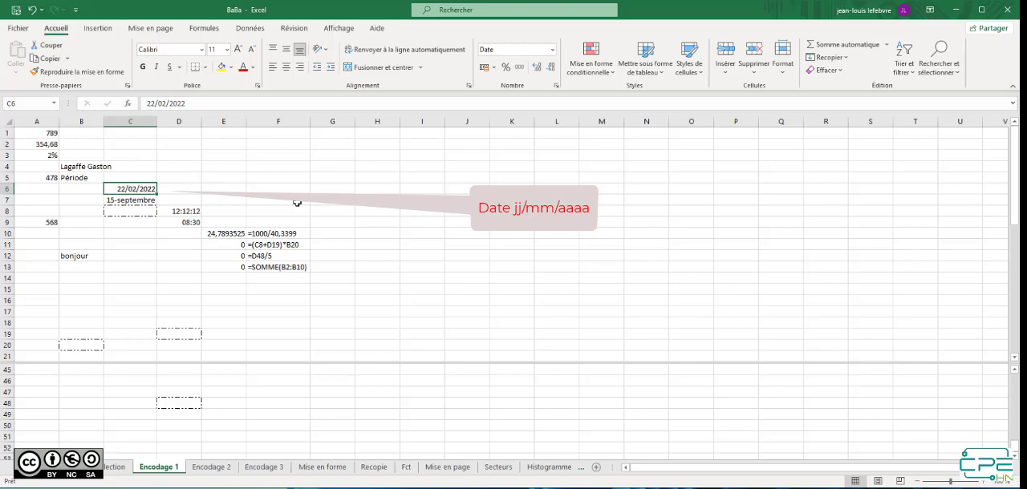
type("1/1/22")
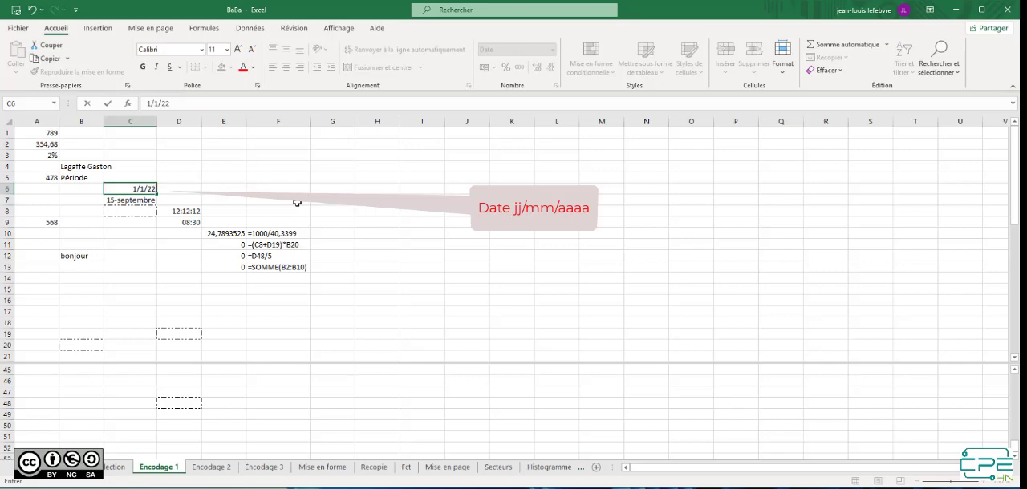
key("Return")
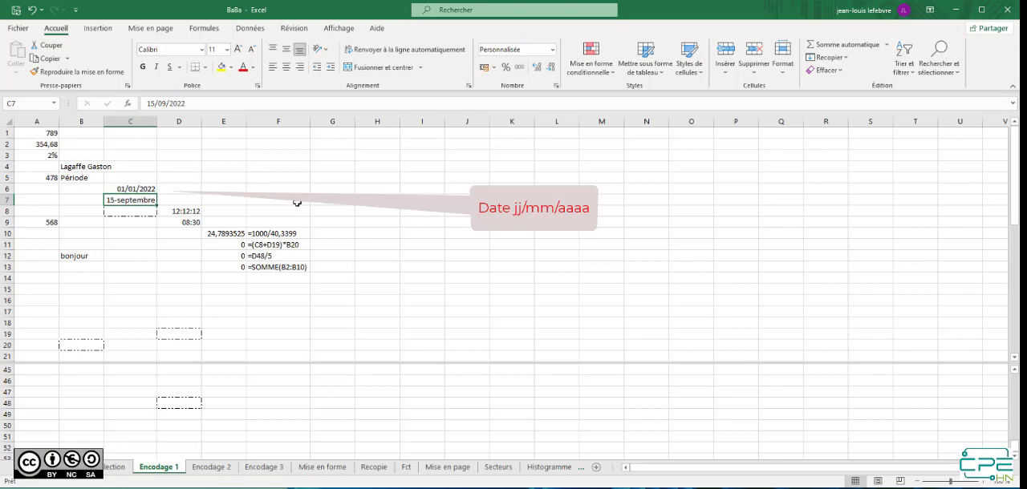
key("Up")
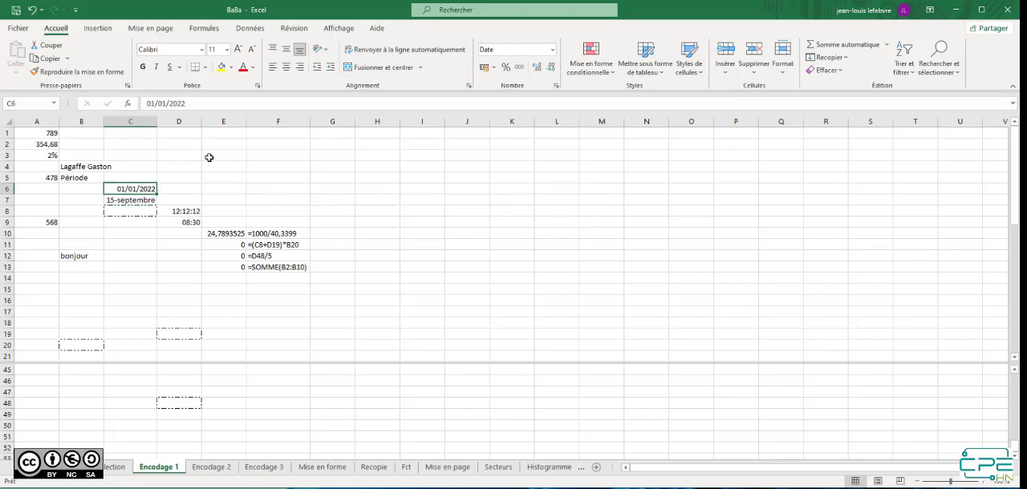
Enter the date 1 January in day-month form in cell C12
left_click(125, 261)
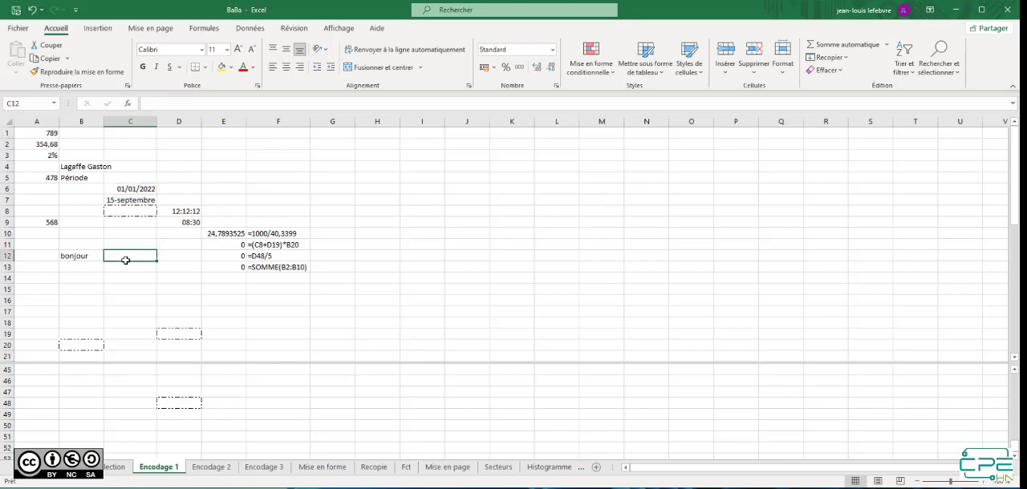
type("1-janv")
key("Return")
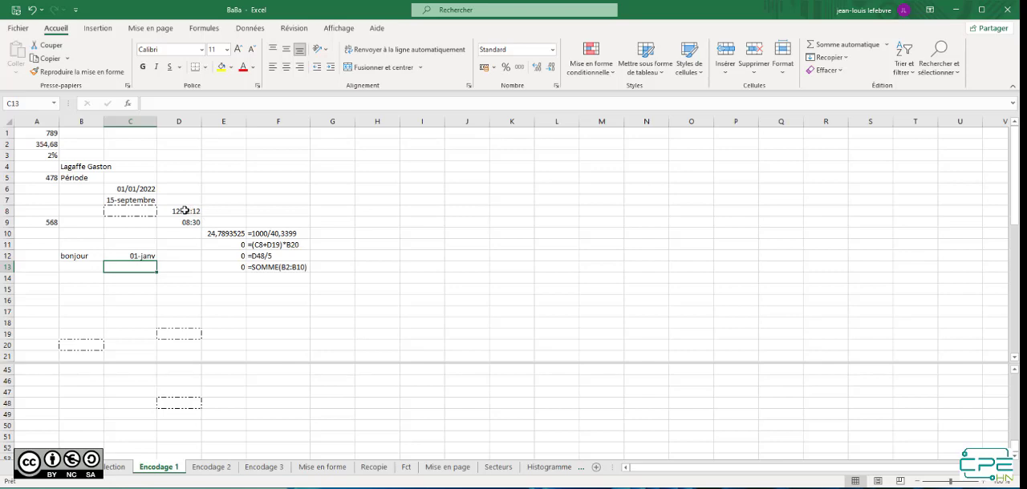
Enter the time 10:10:10 in cell D10, below the existing times
left_click(183, 211)
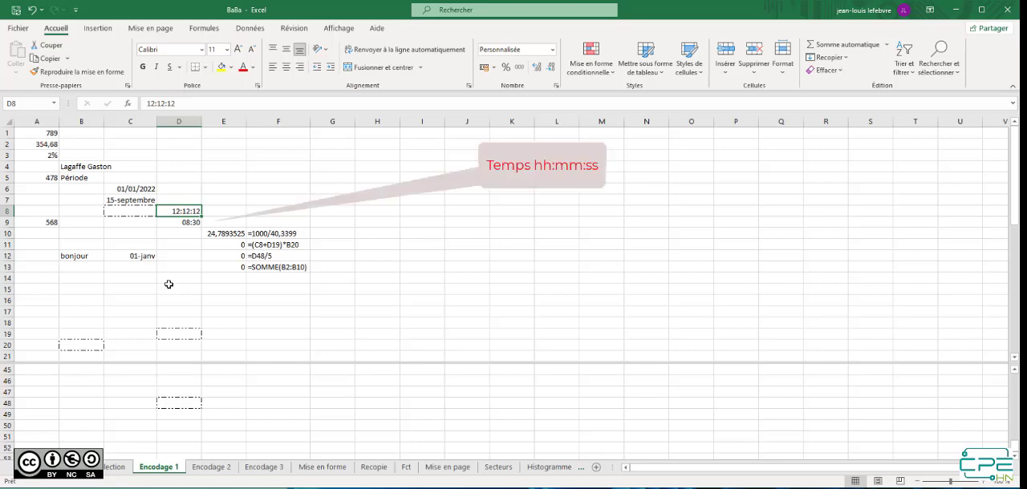
key("Down")
key("Down")
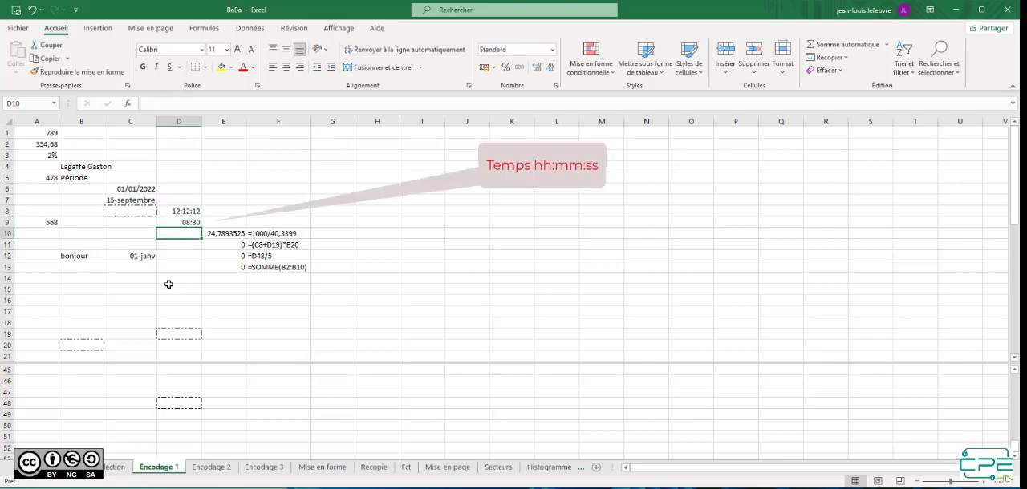
type("10:1")
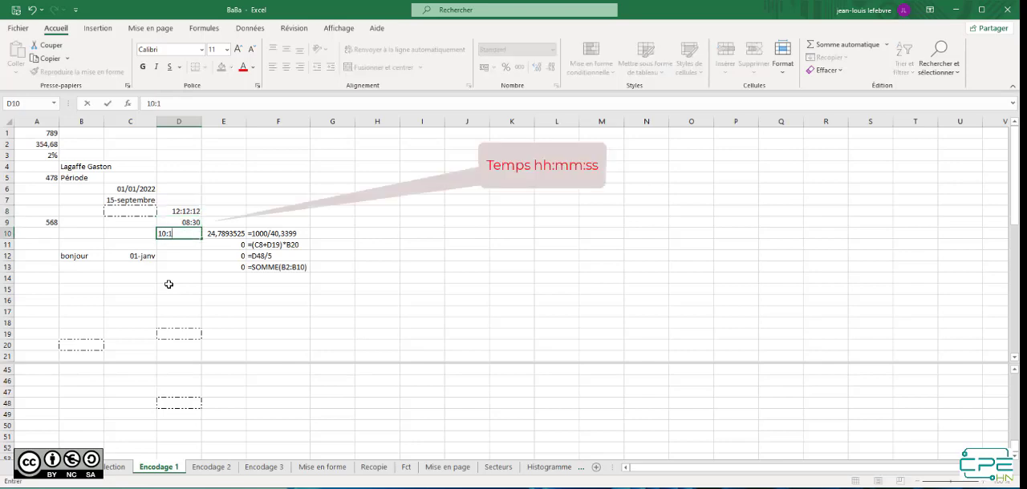
type("0:10")
key("Return")
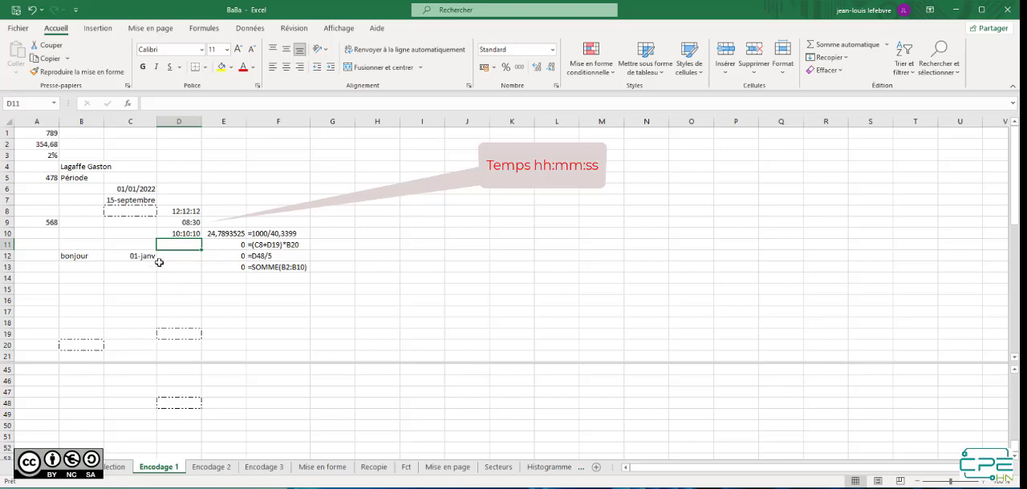
View the formula in E10, and enter the calculation =1+2/3*4-5 in cell H6
left_click(229, 233)
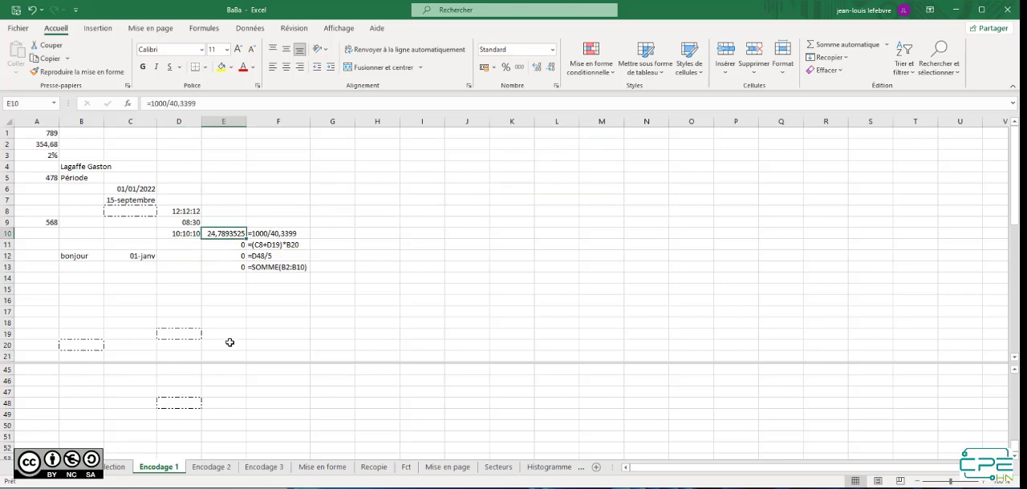
left_click(368, 193)
type("=1")
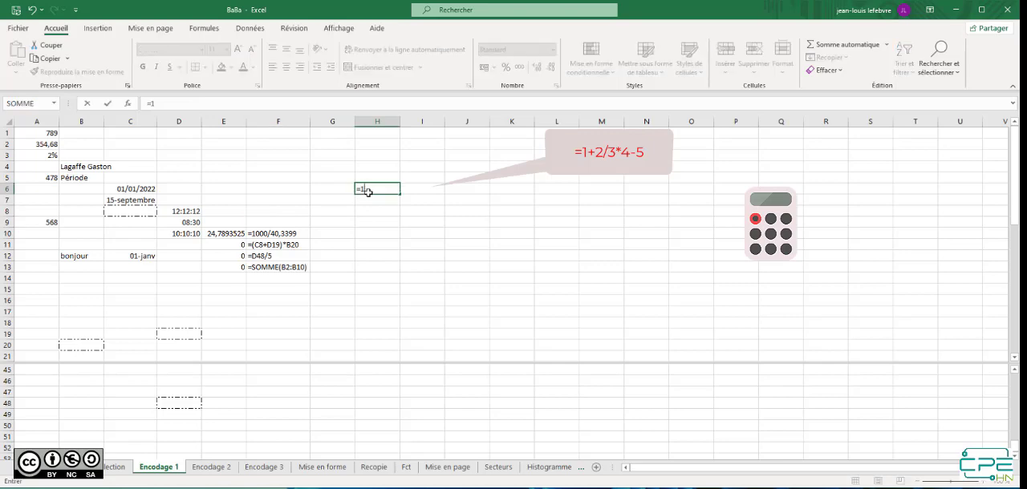
type("+2/3*4-5")
key("Return")
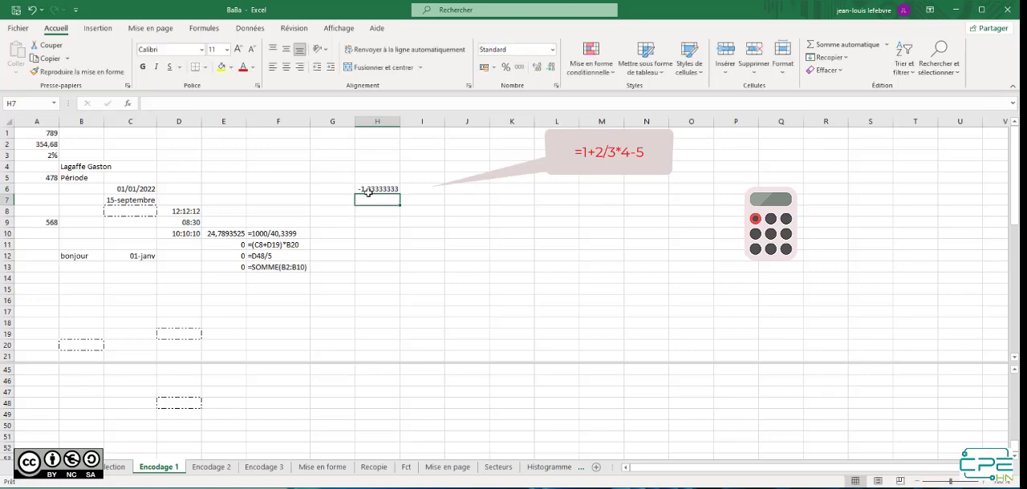
Examine the formula behind the result in cell H6 in edit mode, leaving it as is
left_click(374, 189)
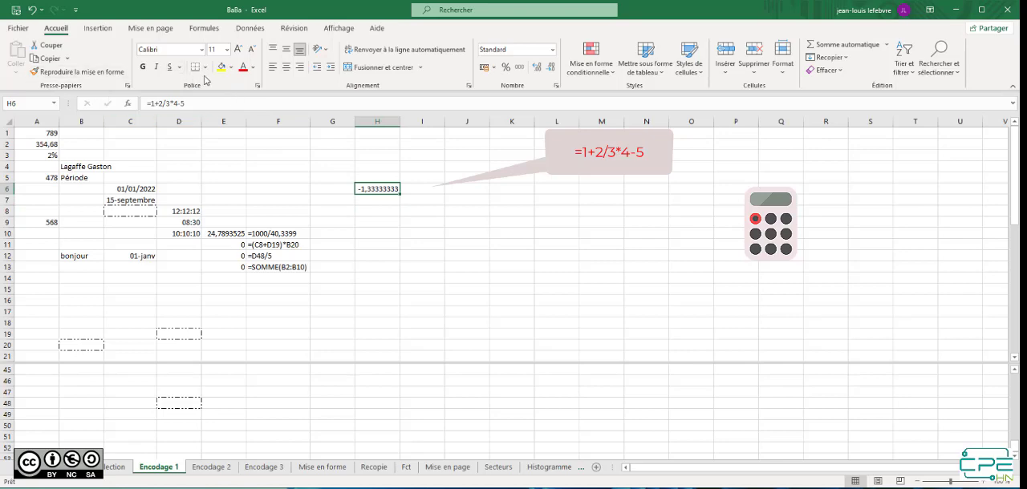
double_click(373, 188)
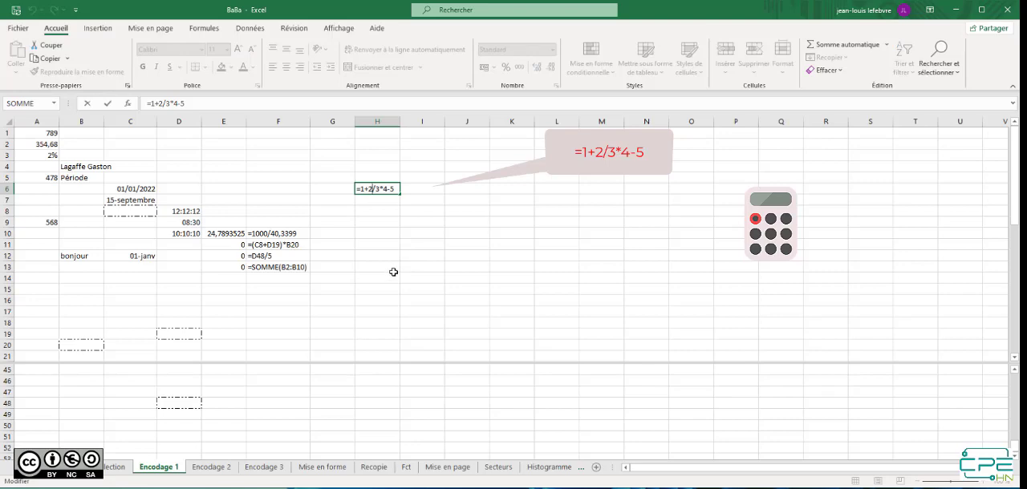
key("Return")
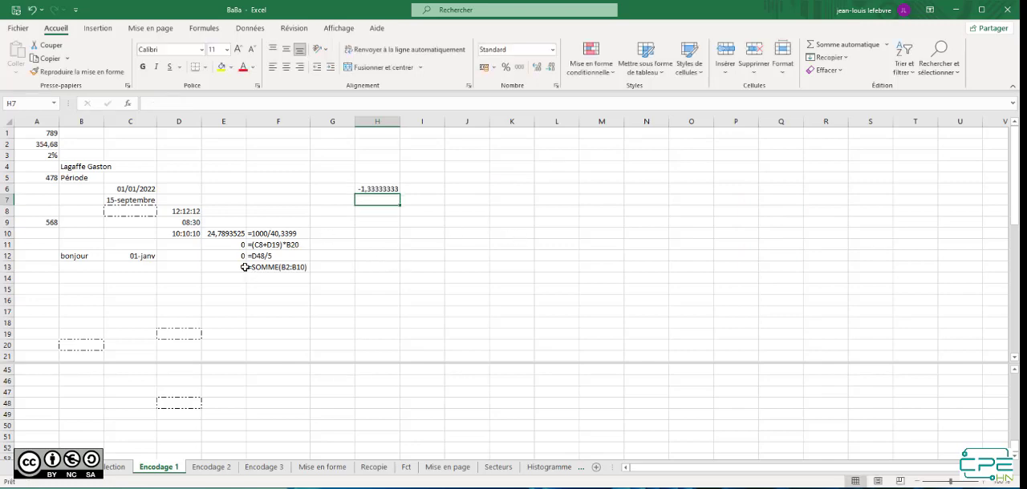
Show the cells referenced by the formula in E11, and enter 5 in its first referenced cell, C8
left_click(231, 243)
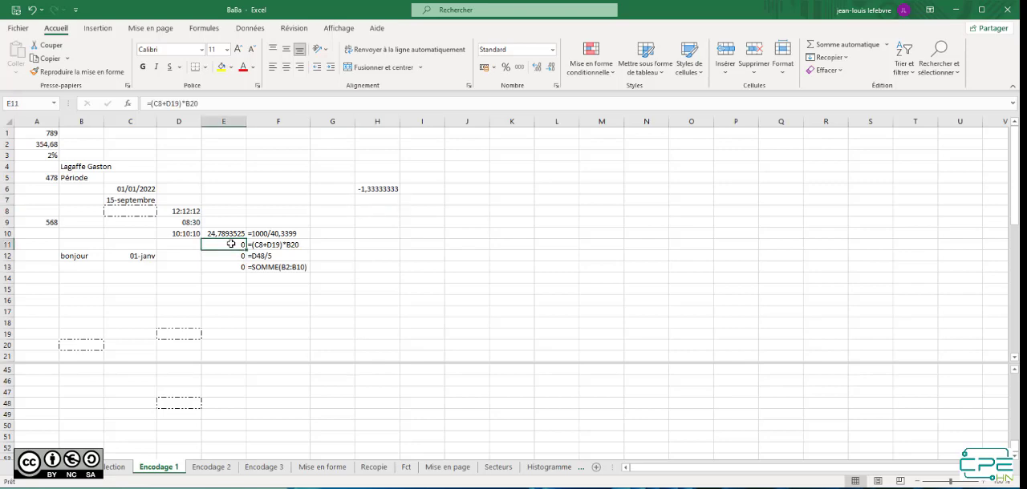
double_click(231, 244)
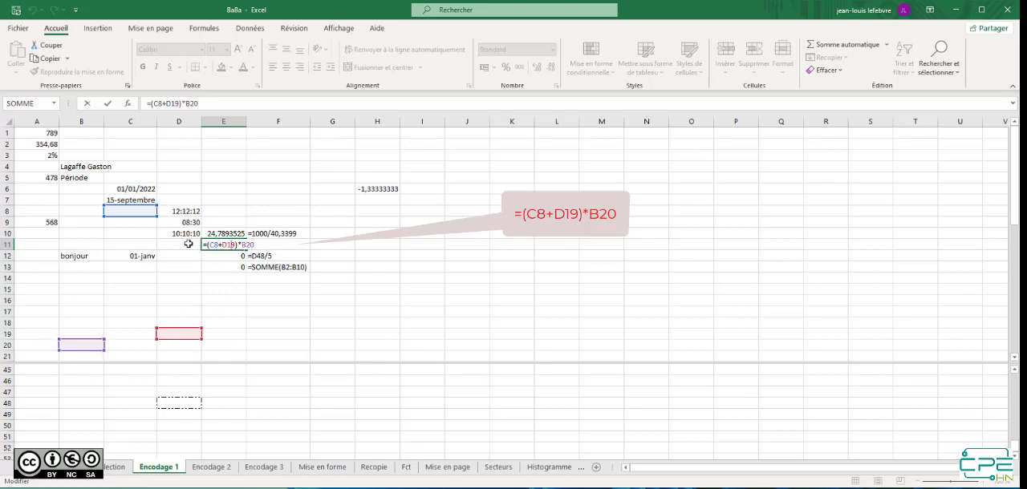
left_click(123, 211)
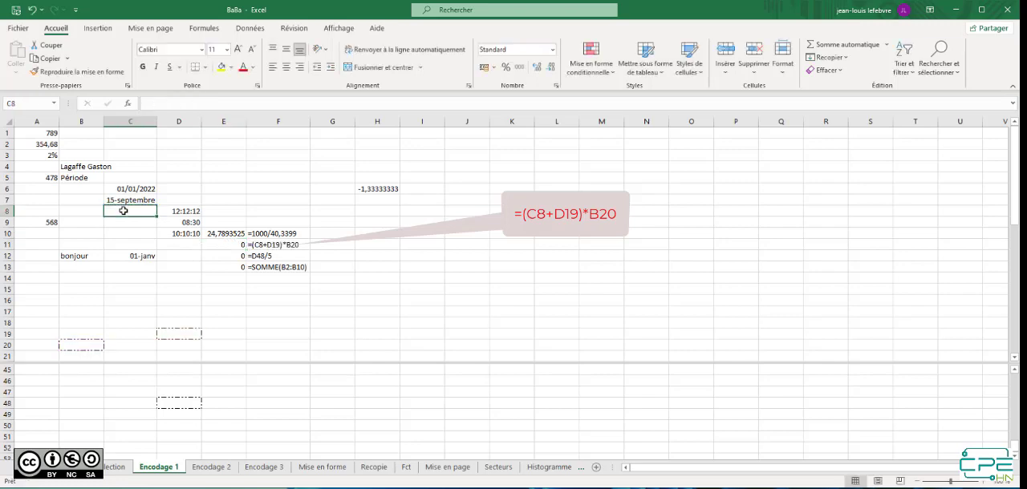
type("5")
key("Return")
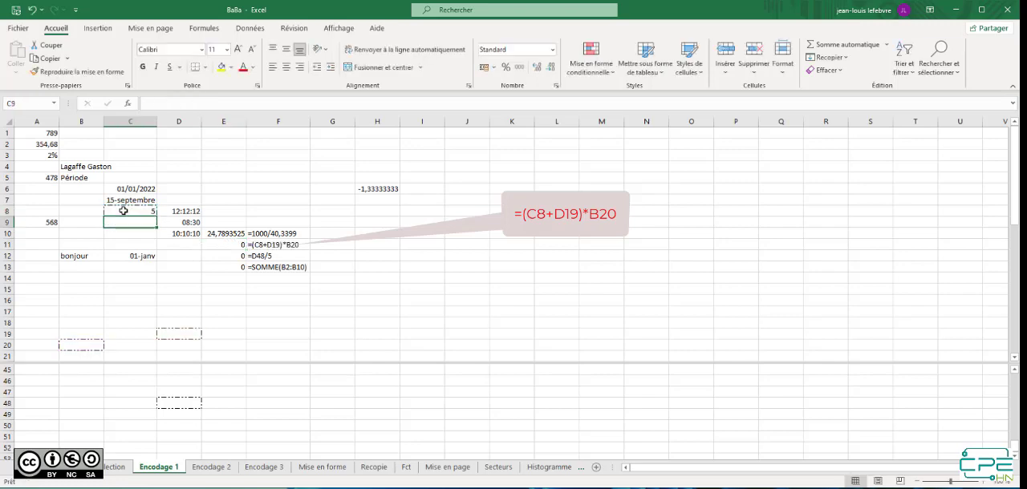
Check the references of the E11 formula, and enter the multiplier 2 in cell B20
double_click(235, 245)
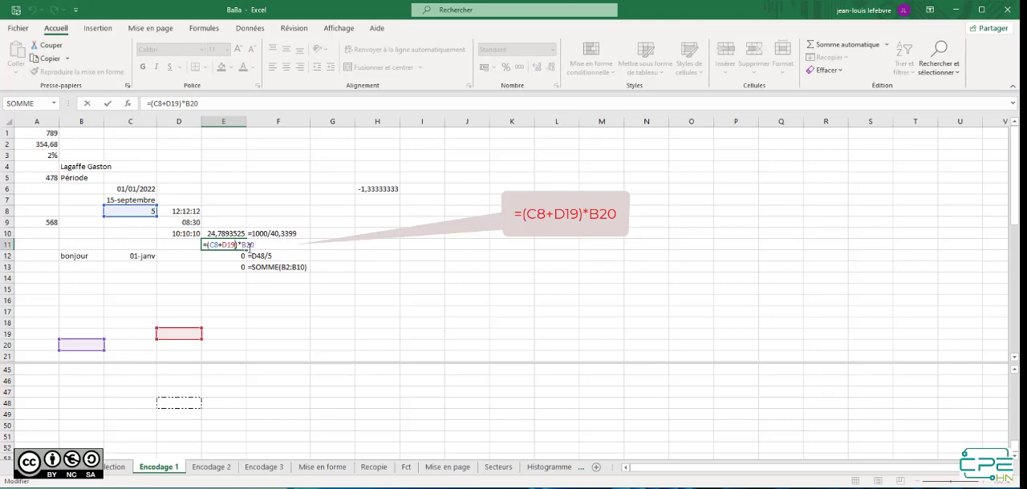
key("Escape")
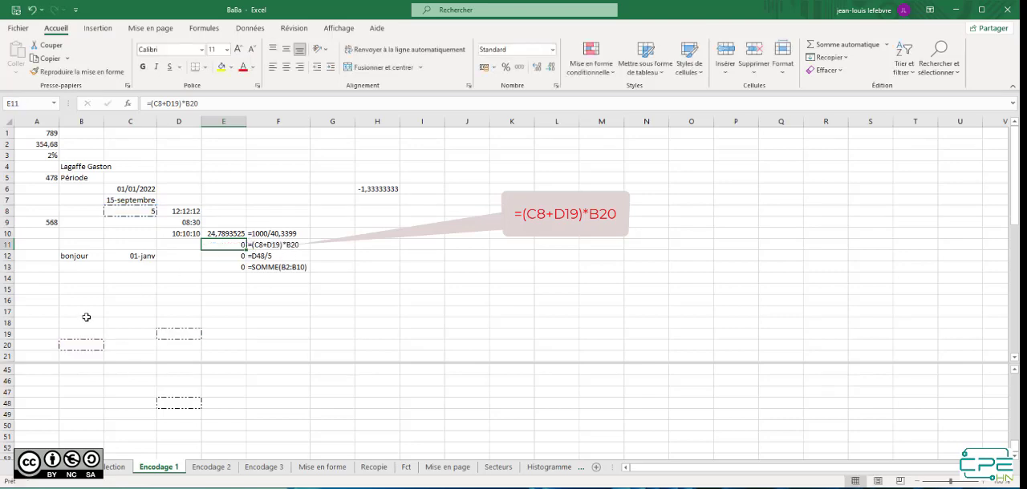
left_click(95, 346)
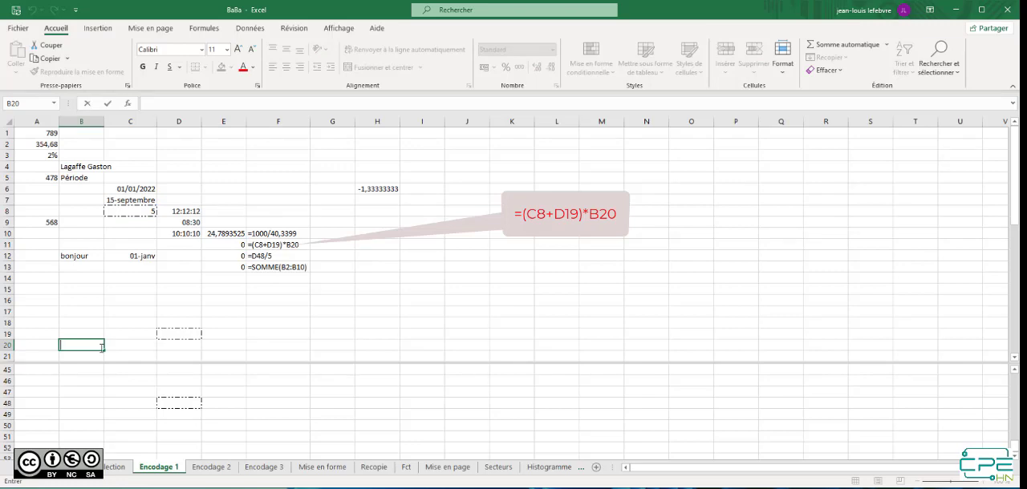
type("2")
key("Return")
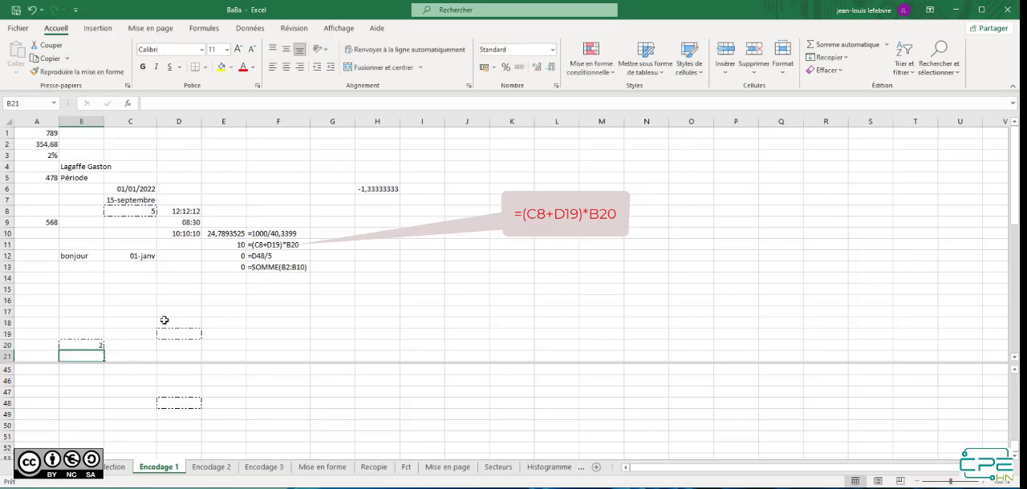
Review the E11 formula's references again, and enter 3 in cell D19
double_click(233, 245)
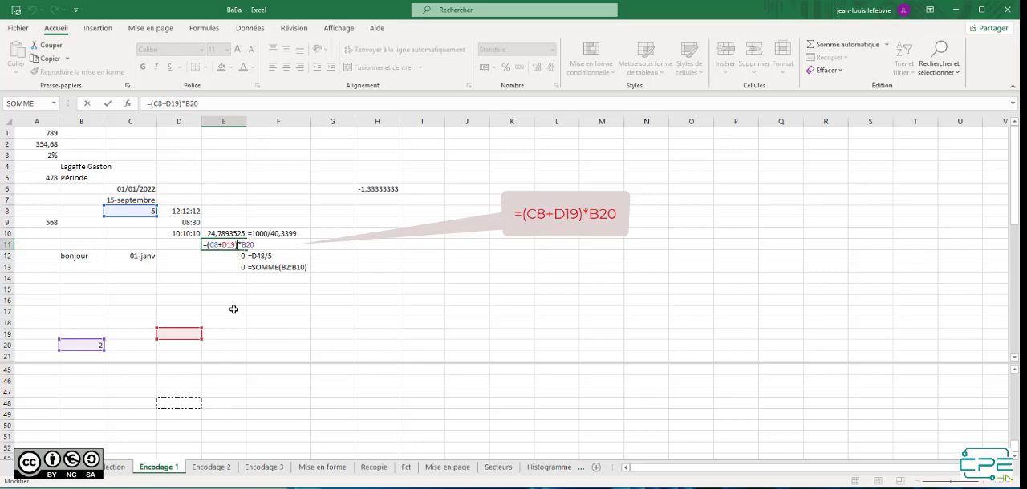
key("Escape")
left_click(182, 336)
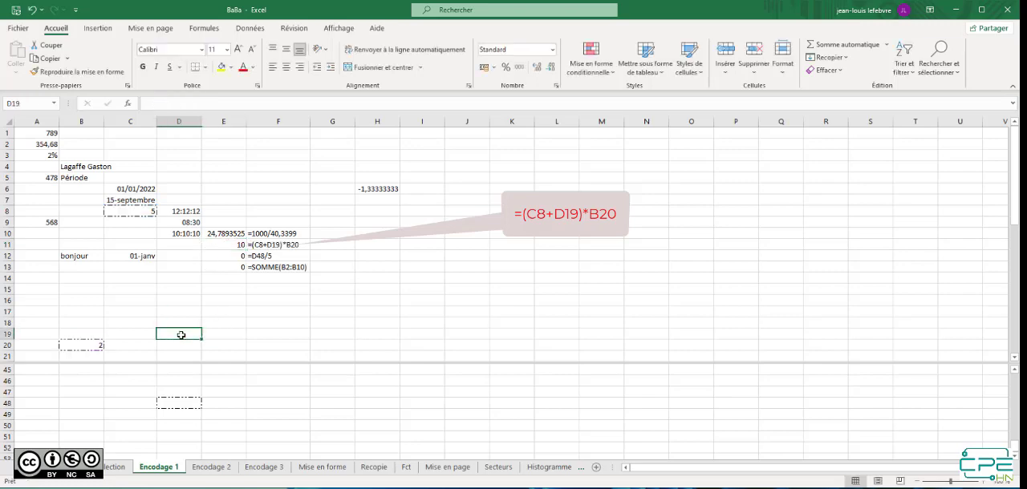
type("3")
key("Return")
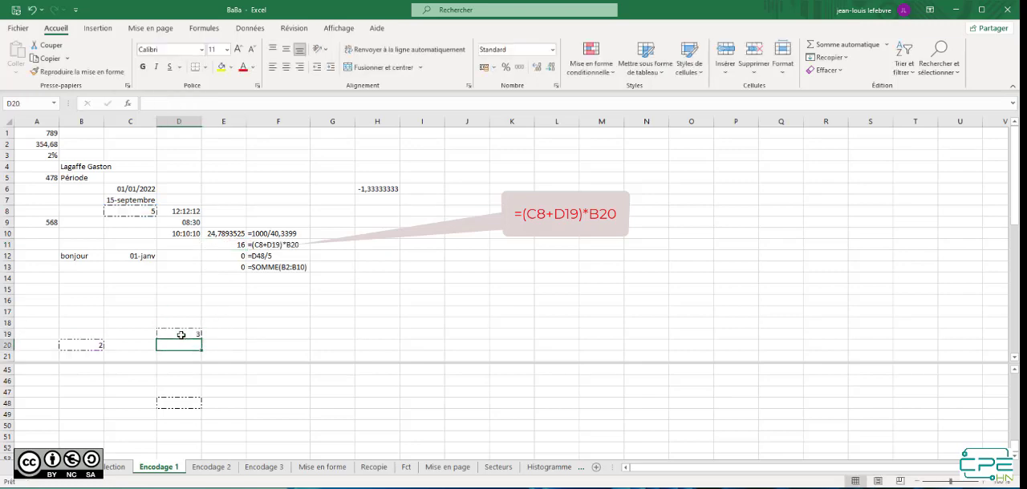
Compare the value in D19 with the result in E11, and examine the E11 formula's colour-coded references
left_click(181, 336)
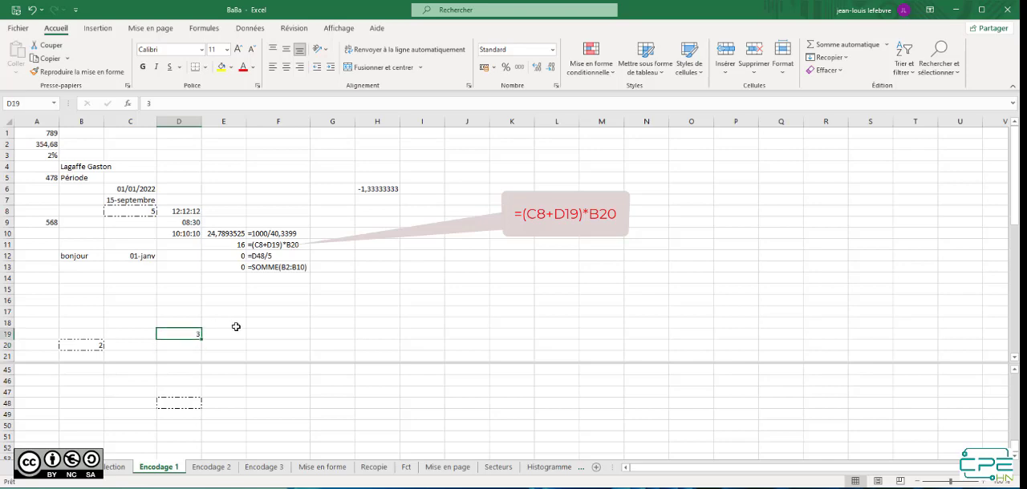
left_click(230, 244)
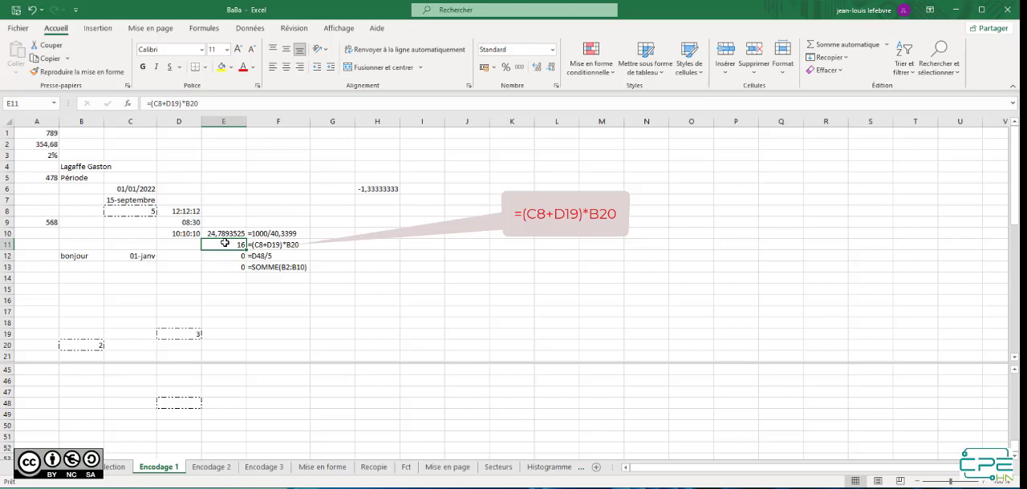
double_click(225, 244)
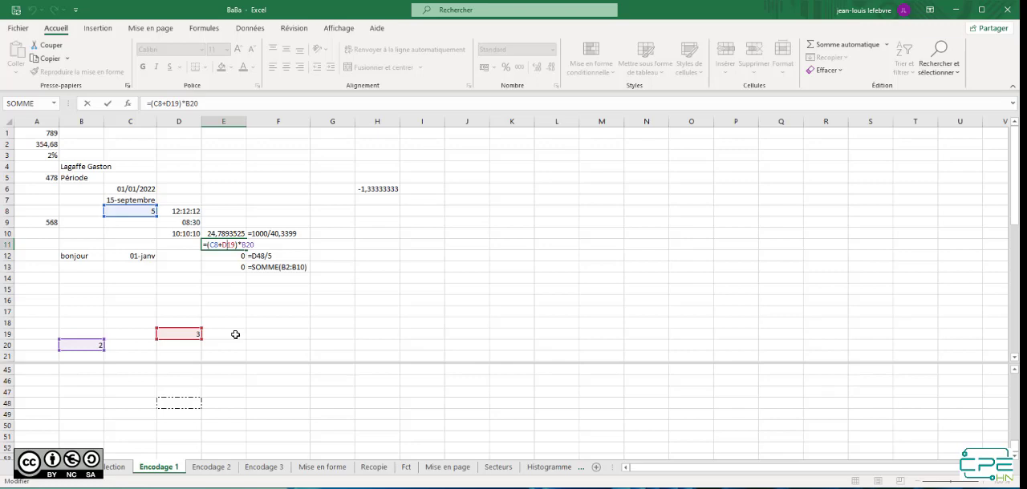
key("Escape")
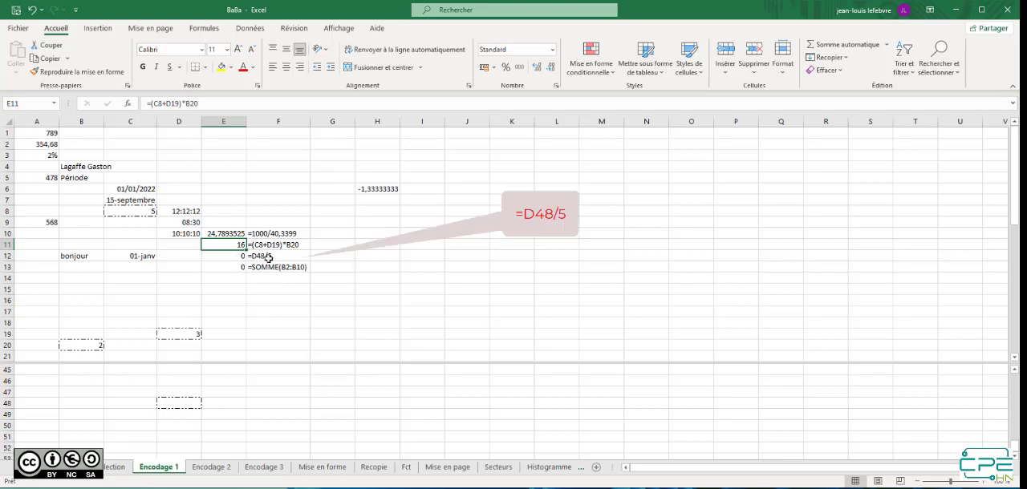
Enter 10 in cell D48, and check the reference to it in the E12 formula
left_click(172, 402)
type("10")
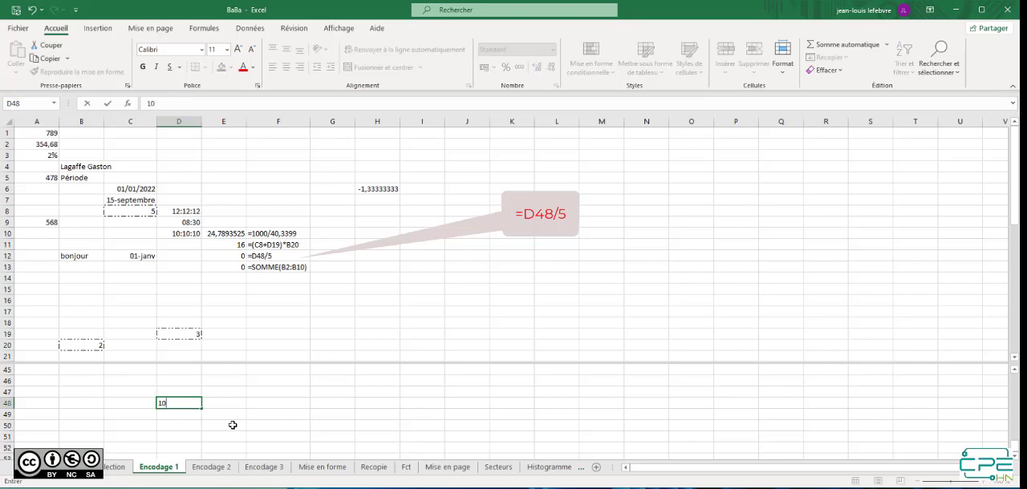
key("Return")
double_click(234, 255)
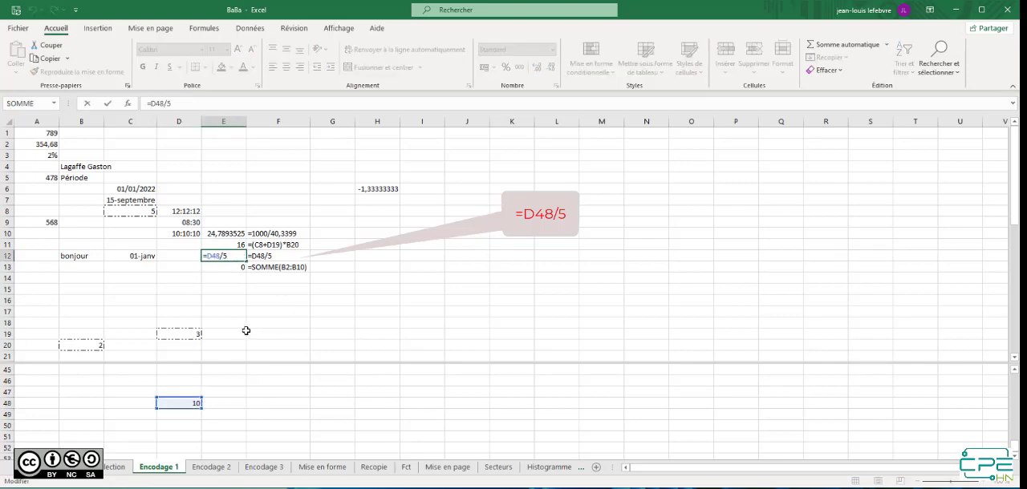
key("Escape")
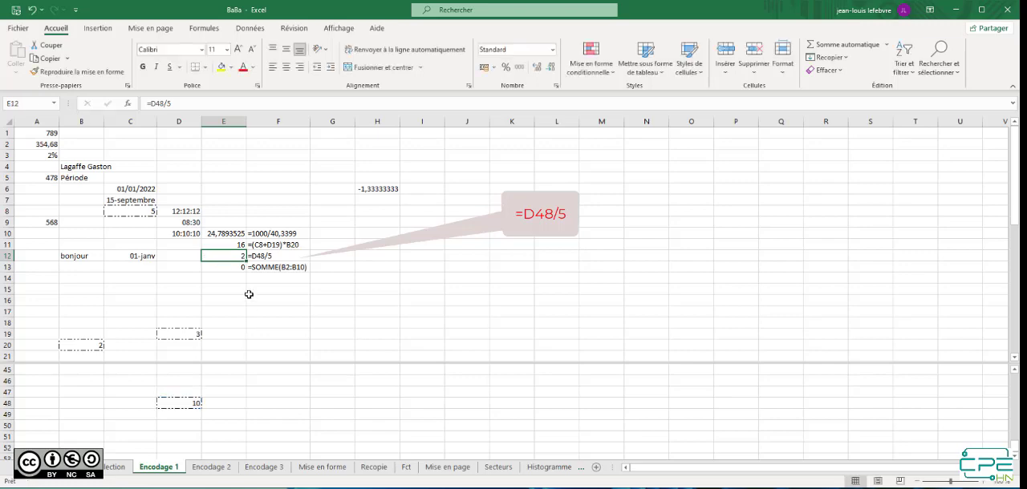
Check the range referenced by the SOMME formula in E13, and enter 5 in cell B7
left_click(232, 265)
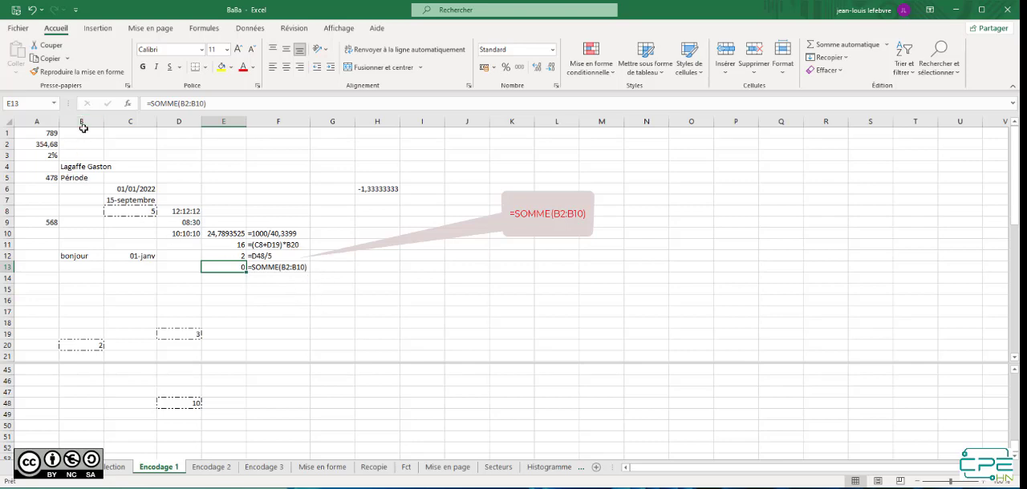
double_click(236, 267)
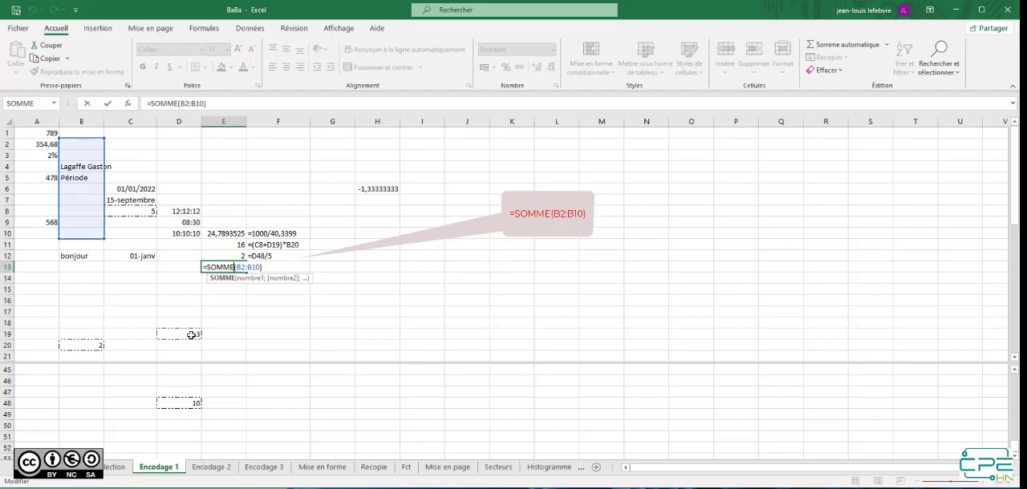
key("Escape")
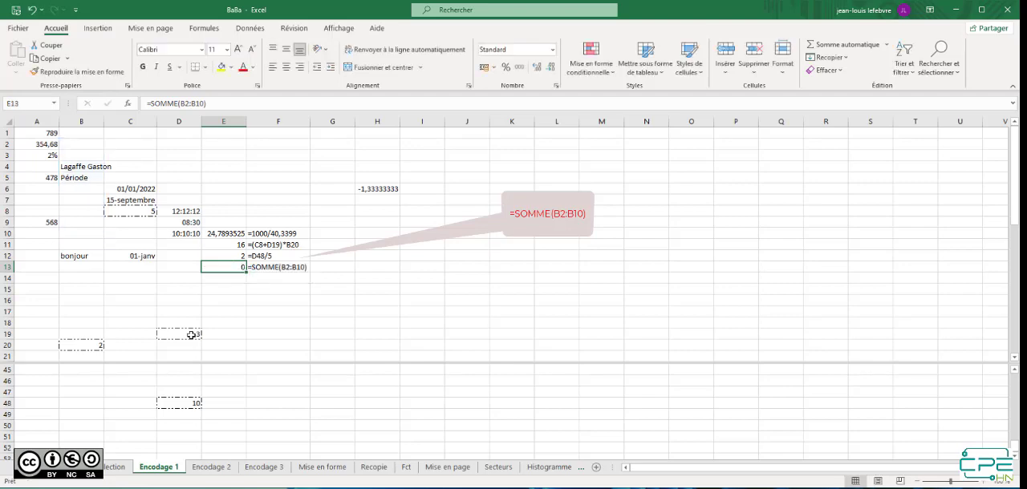
left_click(76, 200)
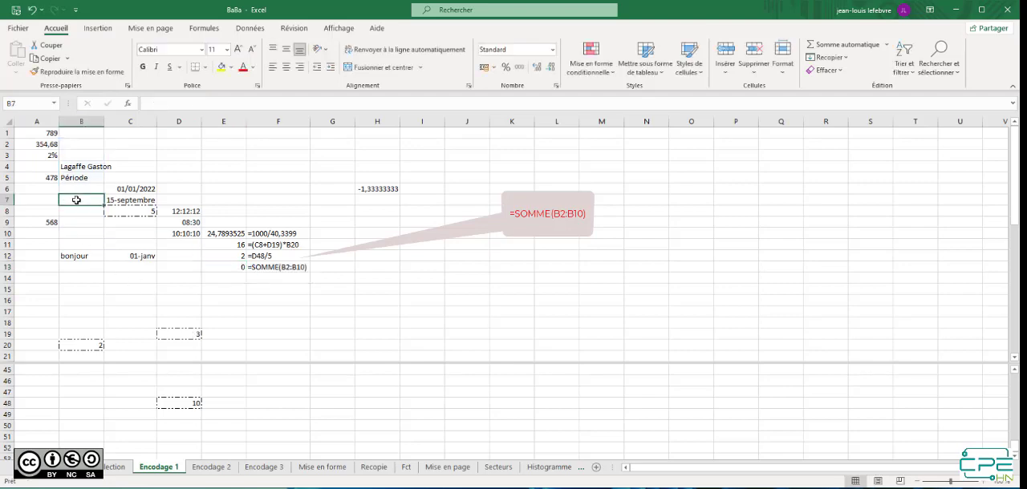
type("5")
key("Return")
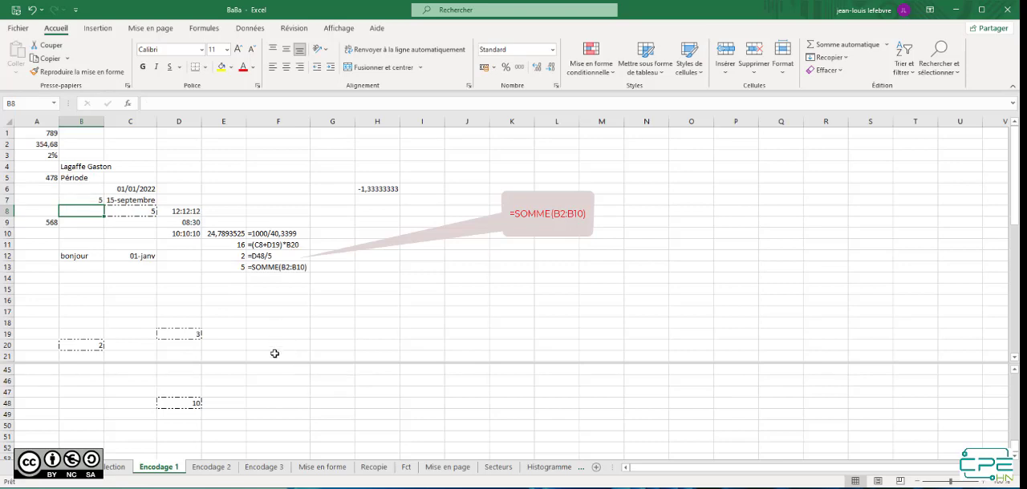
On the Encodage 2 sheet, enter =A2*B2 in C2 and fill the formula down to C4
left_click(212, 467)
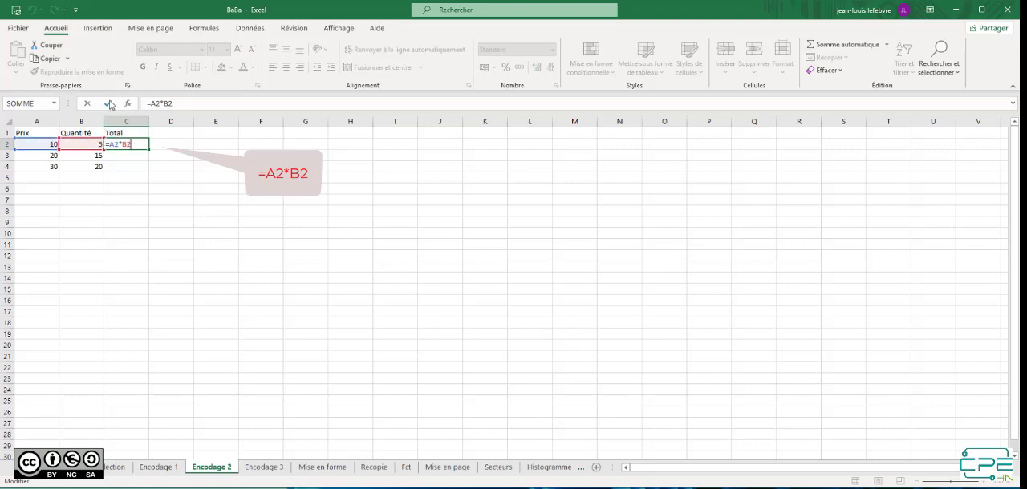
left_click(107, 104)
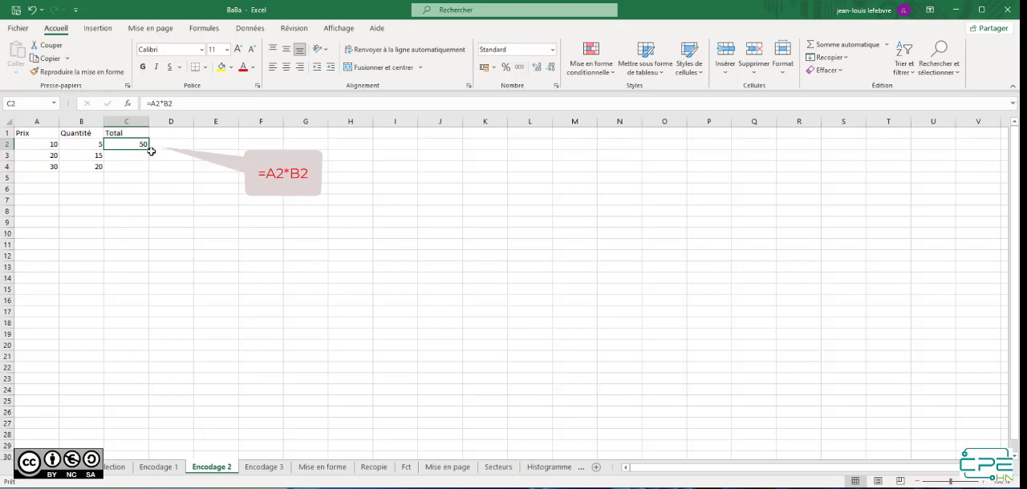
left_click_drag(150, 148, 152, 177)
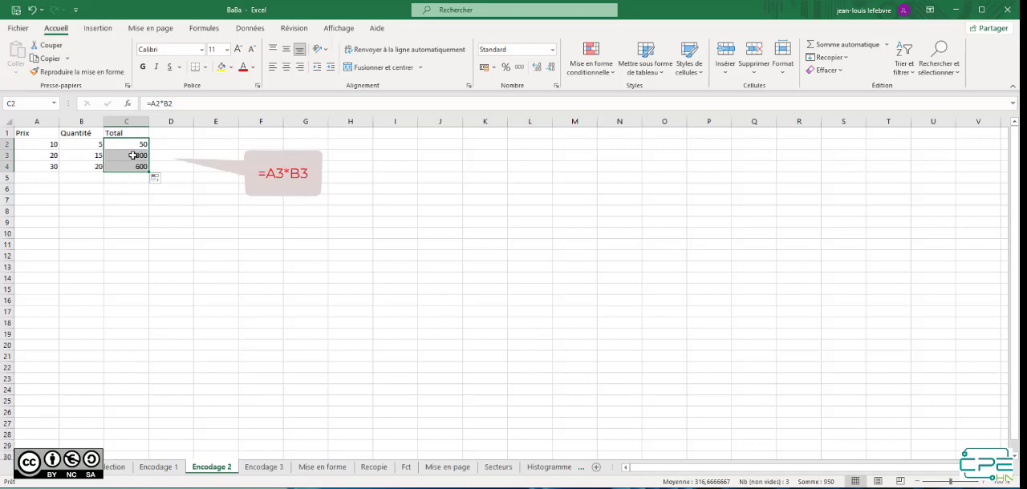
Examine the cell references of the copied Total formulas in C3 and C4
double_click(133, 156)
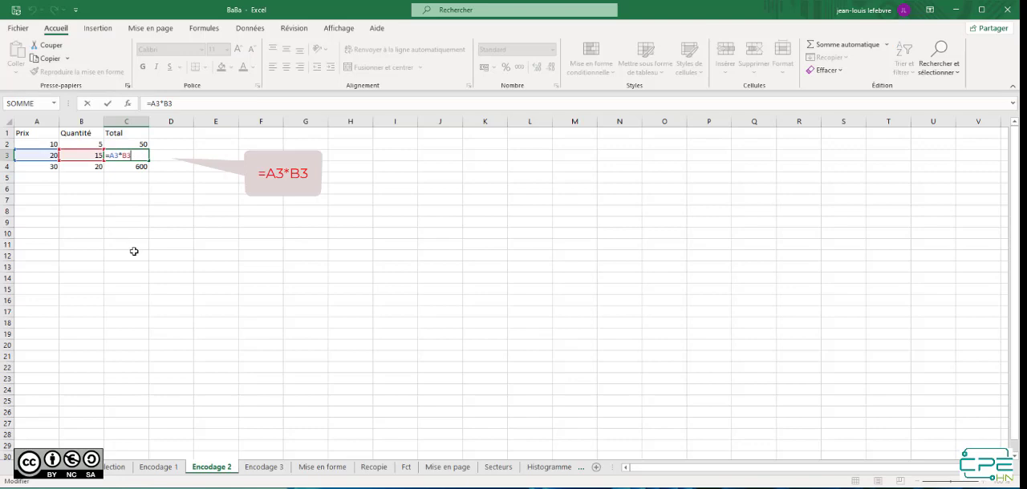
key("ctrl+Return")
left_click(134, 166)
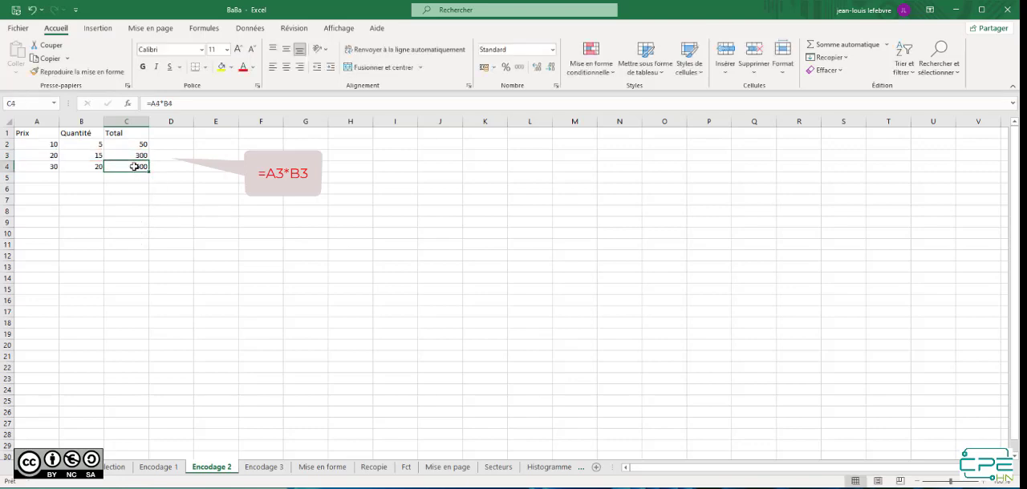
double_click(134, 166)
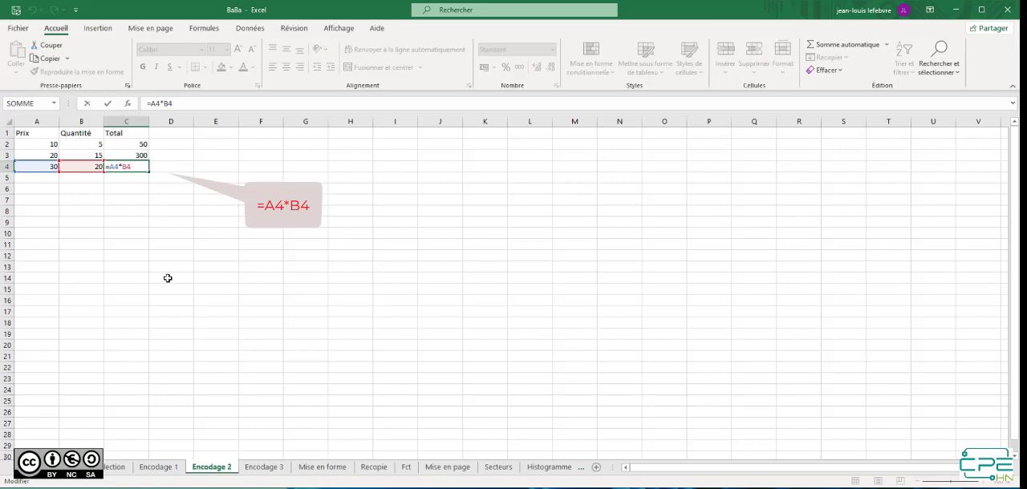
key("ctrl+Return")
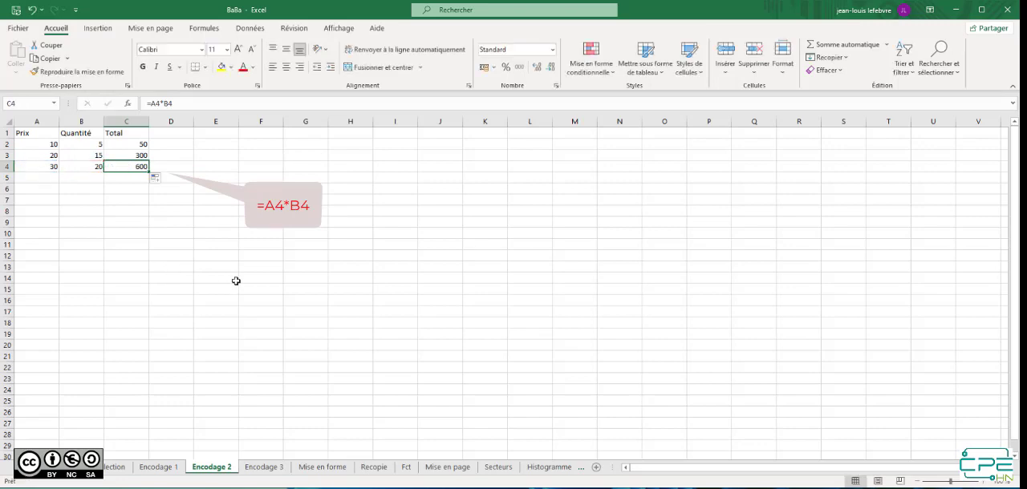
On the Encodage 3 sheet, compare A2 with B2 and review B2's currency number format and symbol in the cell format settings
left_click(261, 471)
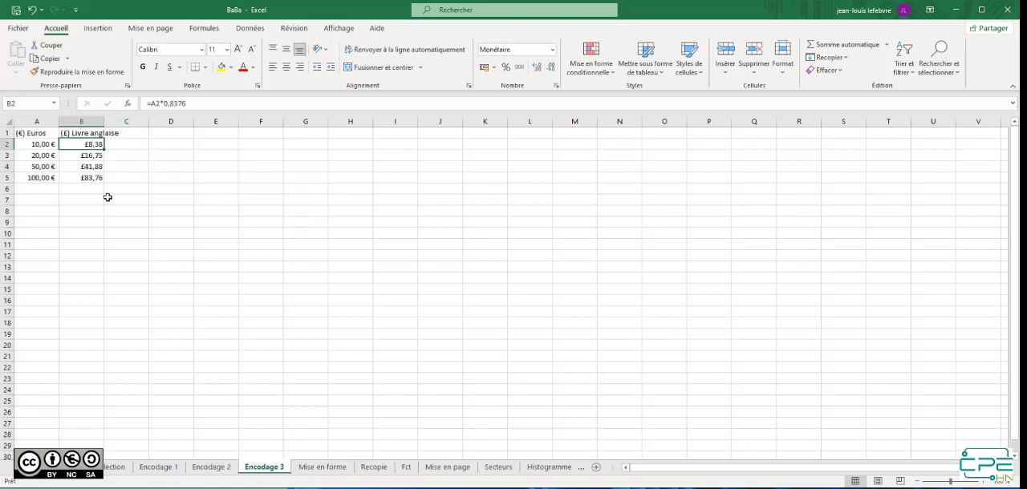
left_click(50, 144)
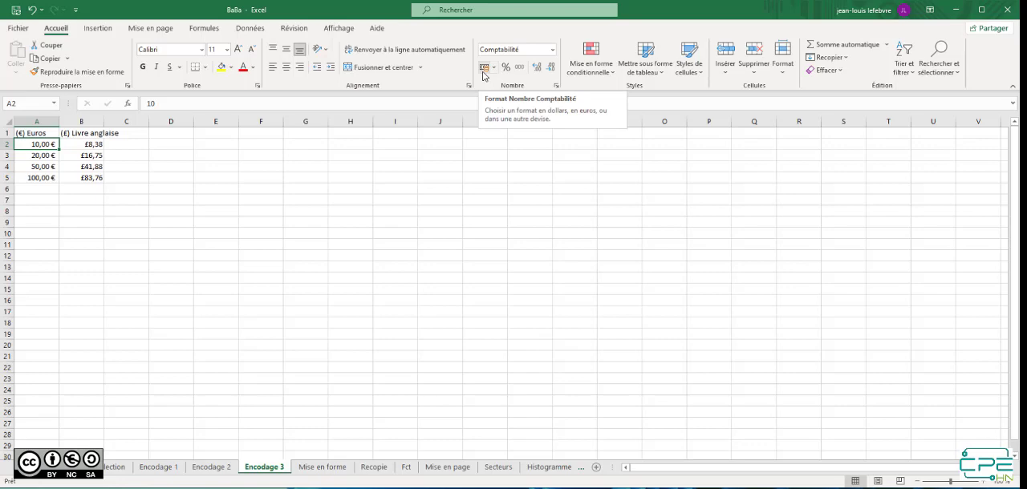
left_click(94, 145)
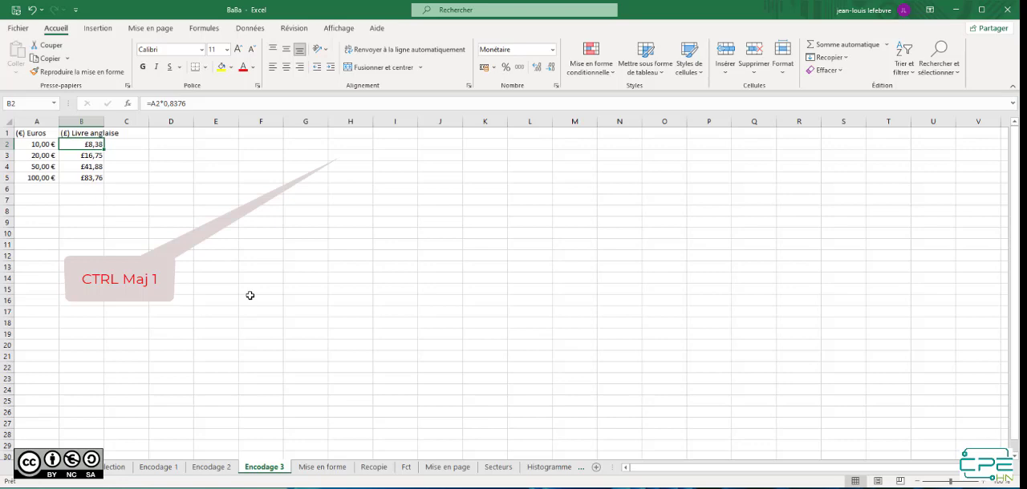
key("ctrl+shift+1")
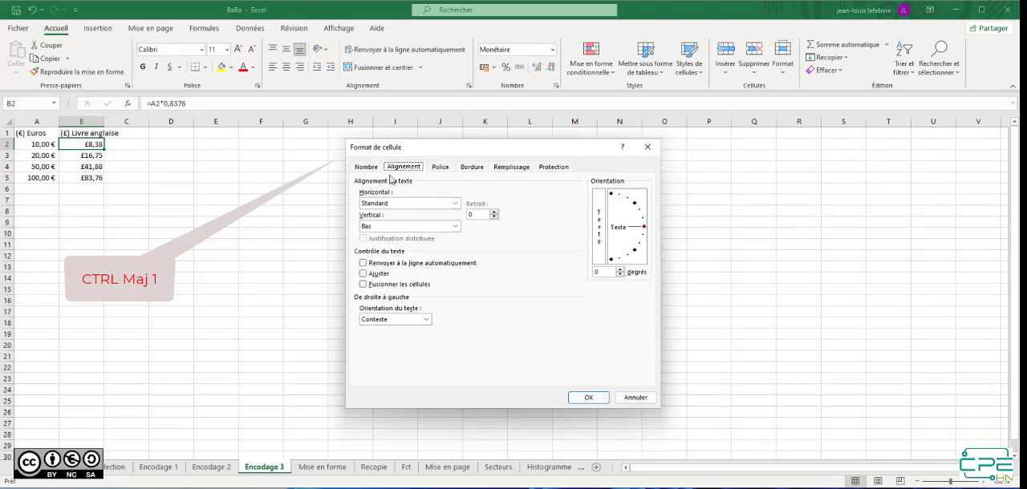
left_click(367, 167)
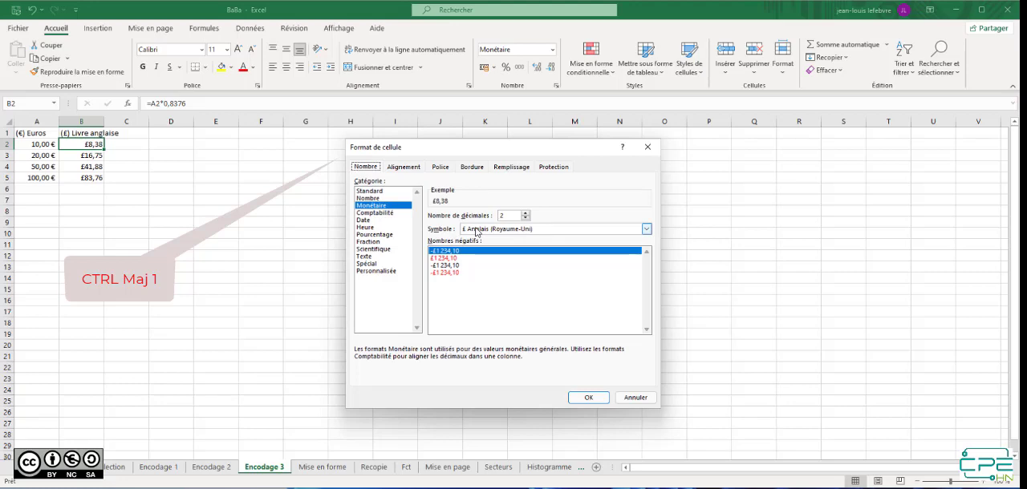
left_click(586, 399)
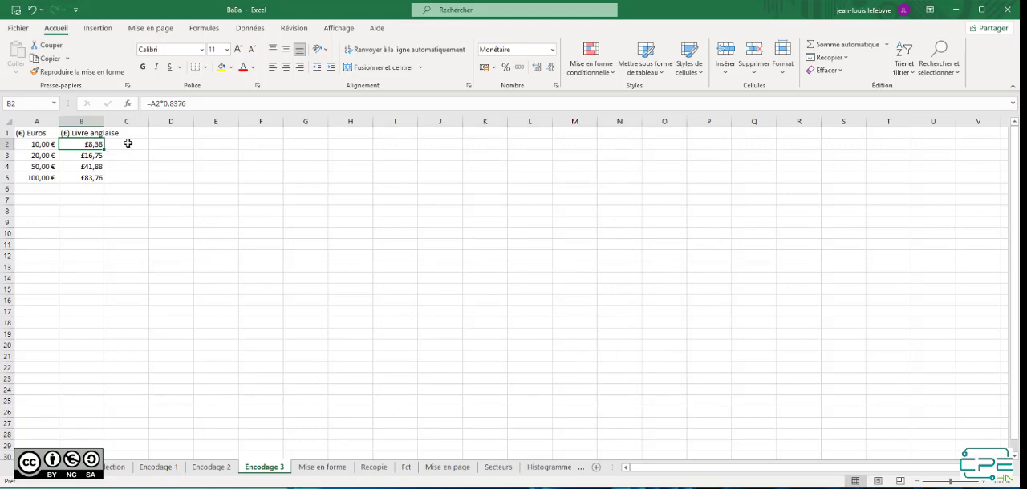
Examine the references in the euro-to-pound conversion formulas in B2 and B4
key("F2")
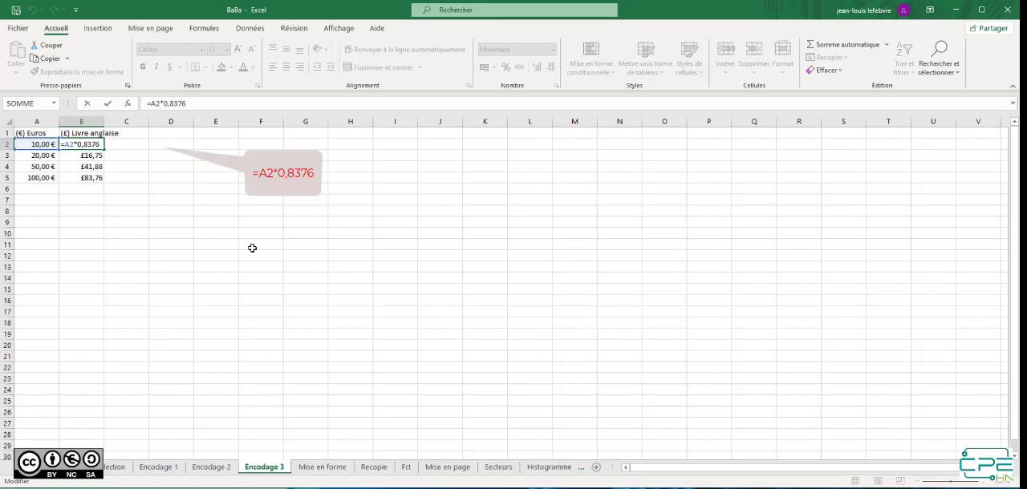
key("Escape")
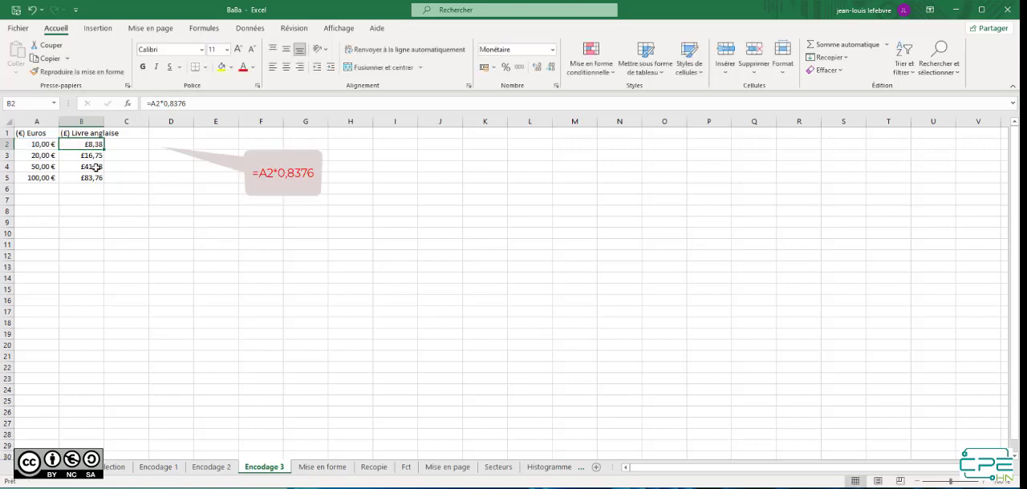
left_click(94, 165)
key("F2")
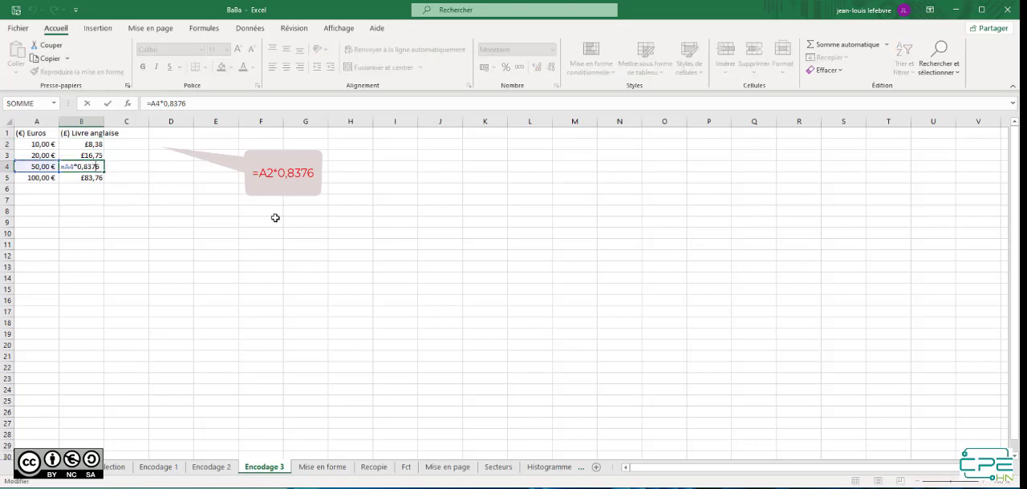
key("Escape")
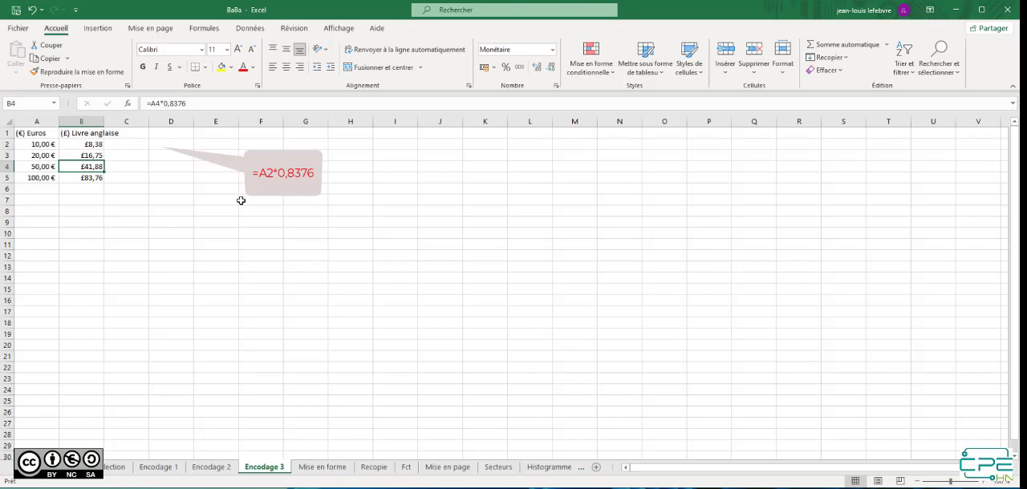
On the Mise en forme sheet, format the text in cell B2 as bold (Gras) and red
left_click(332, 470)
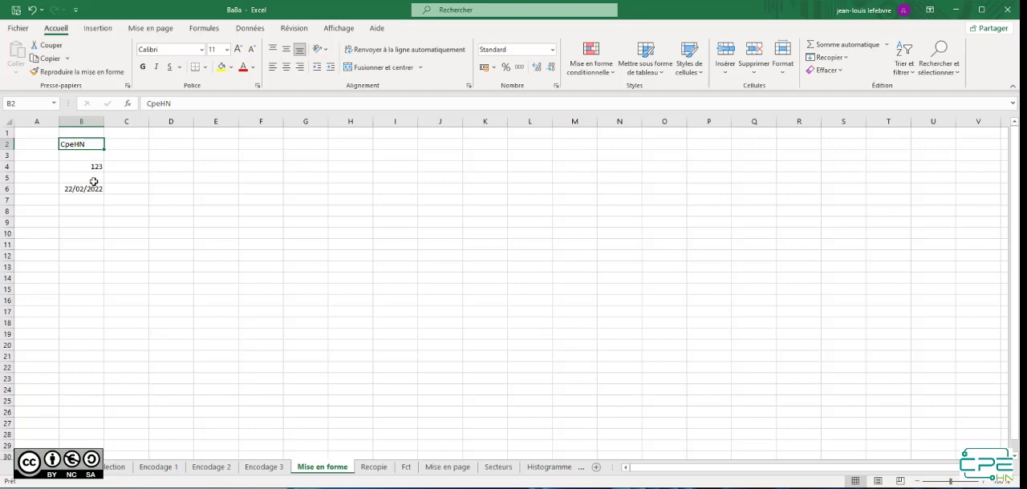
left_click(468, 85)
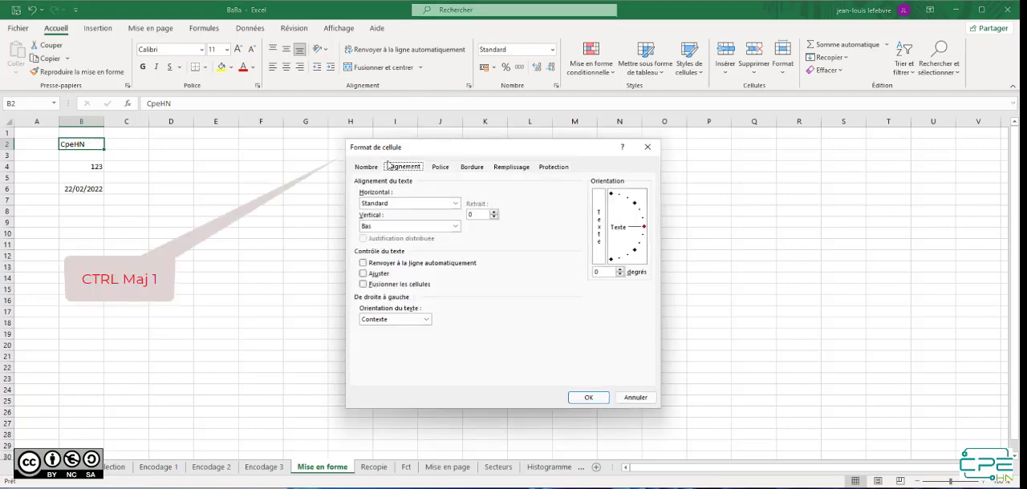
left_click(445, 169)
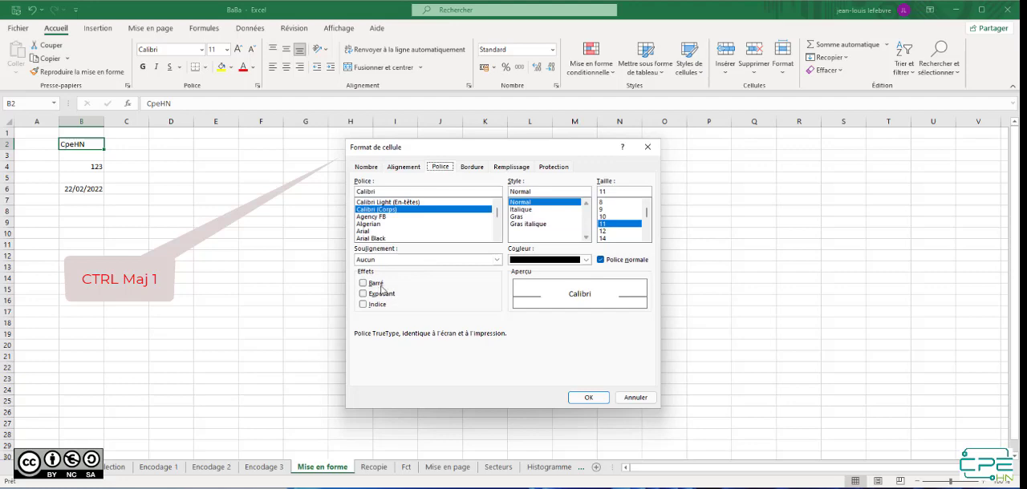
left_click(520, 217)
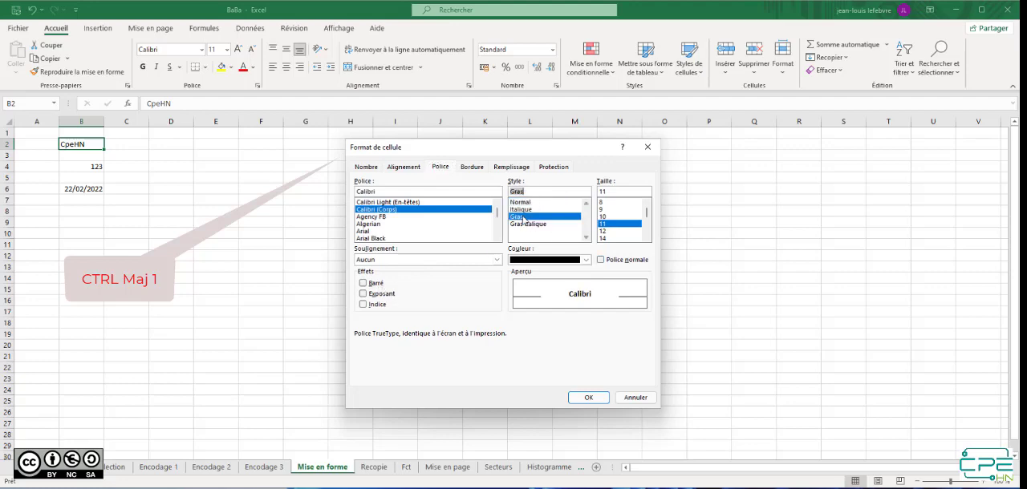
left_click(561, 261)
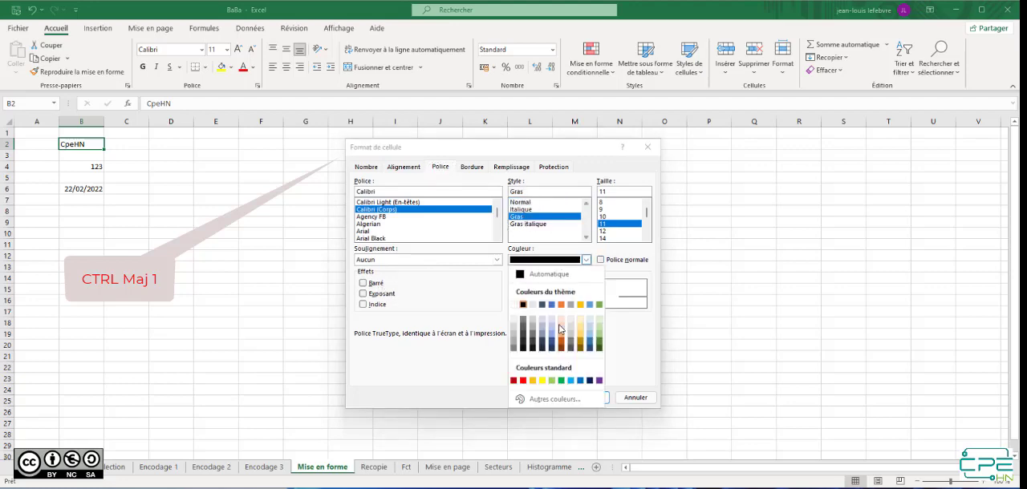
left_click(520, 381)
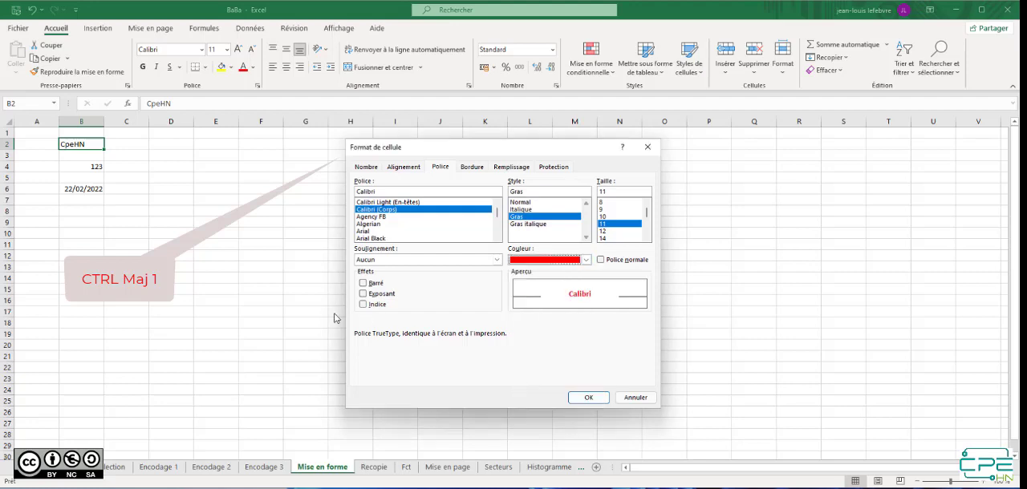
left_click(588, 398)
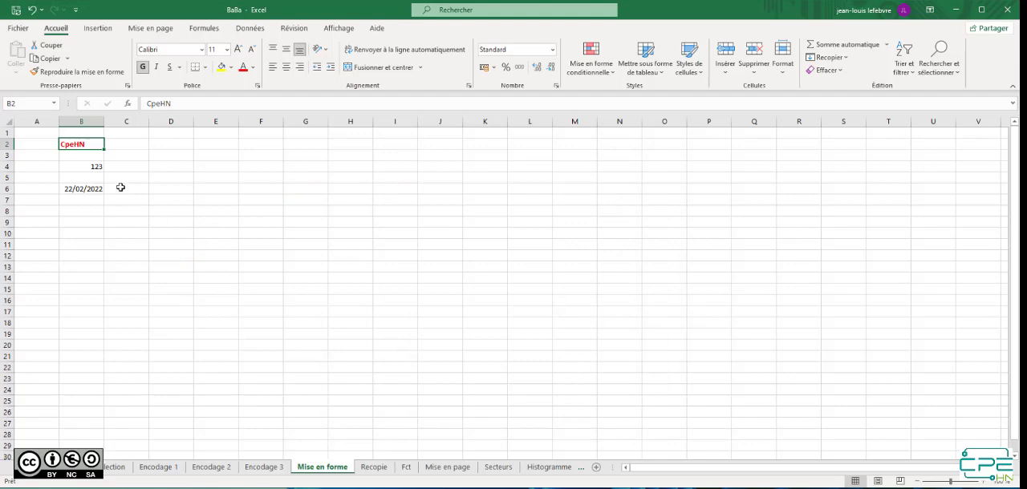
Apply the accounting, percentage and thousands-separator number formats in turn to cell B4
left_click(85, 167)
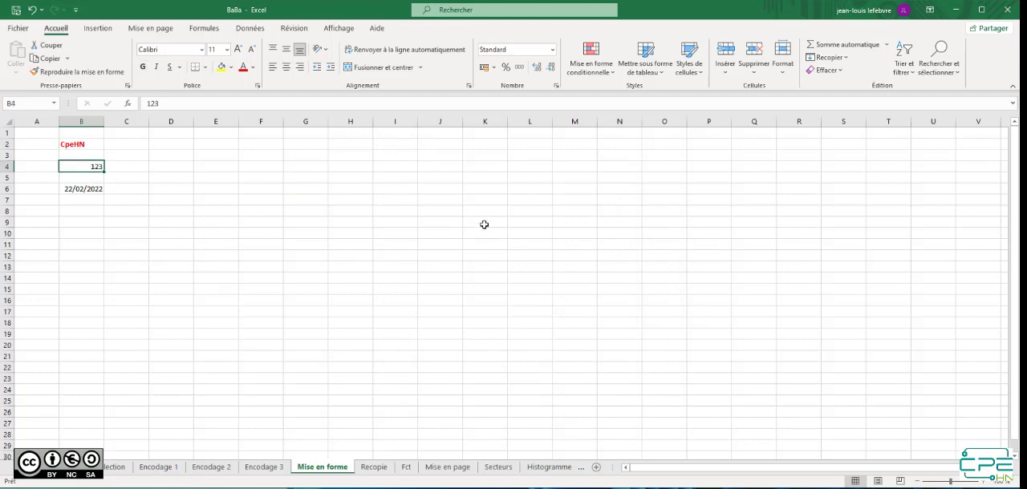
left_click(485, 69)
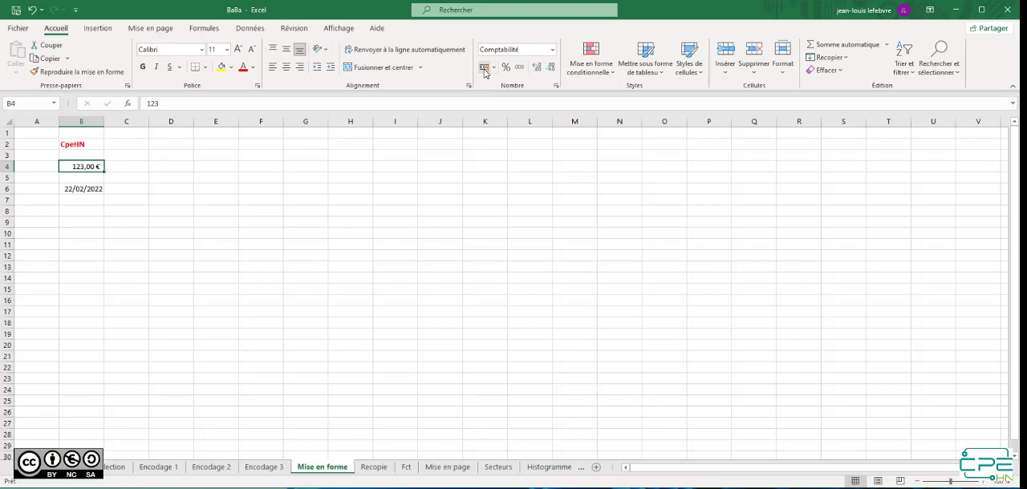
left_click(506, 67)
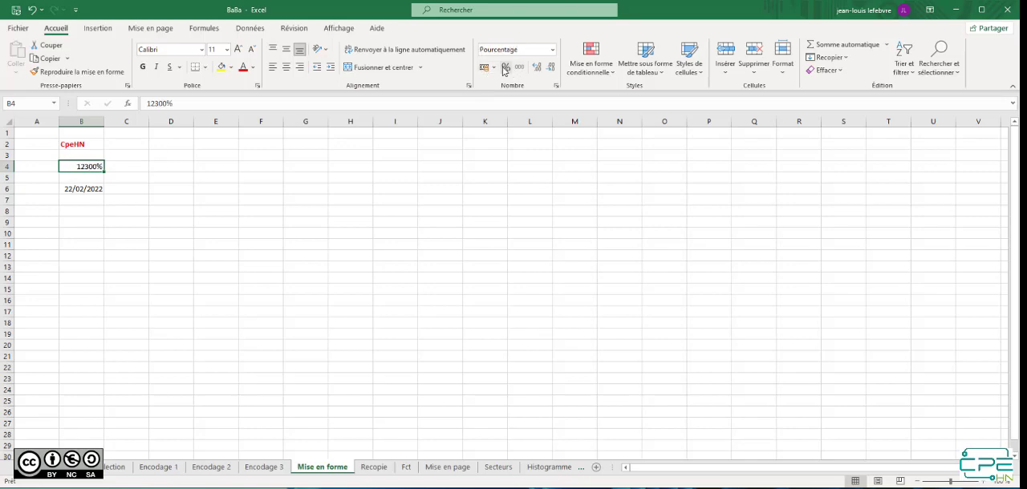
left_click(519, 68)
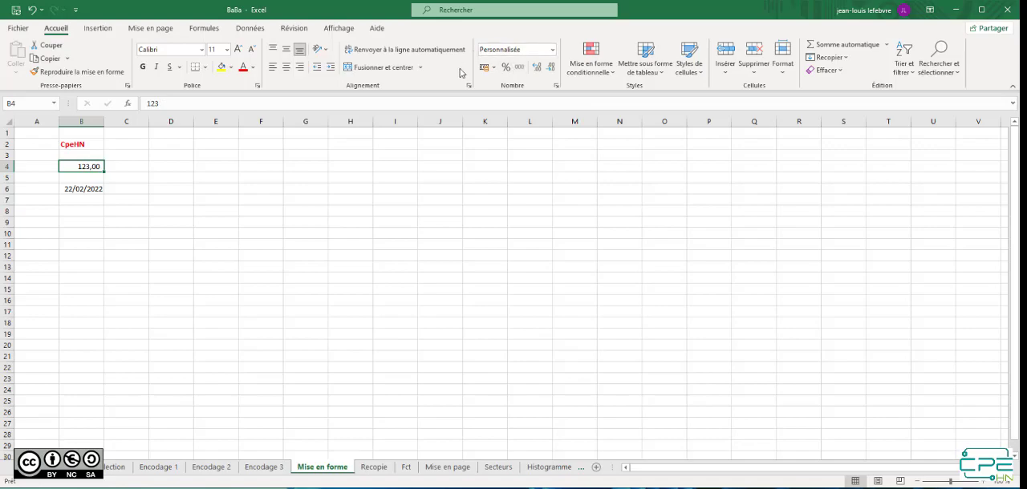
Try several number categories in the cell format settings for B4 and apply Pourcentage with 2 decimals
left_click(555, 86)
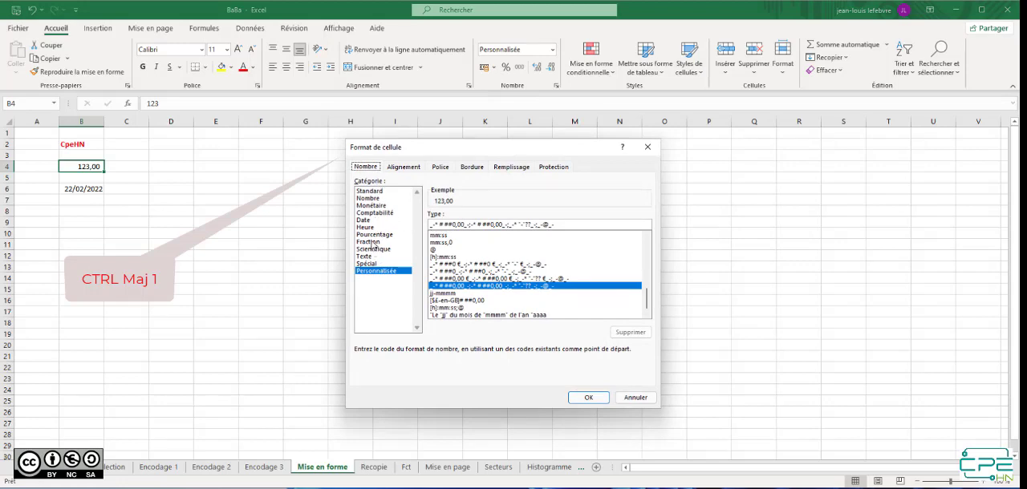
left_click(373, 242)
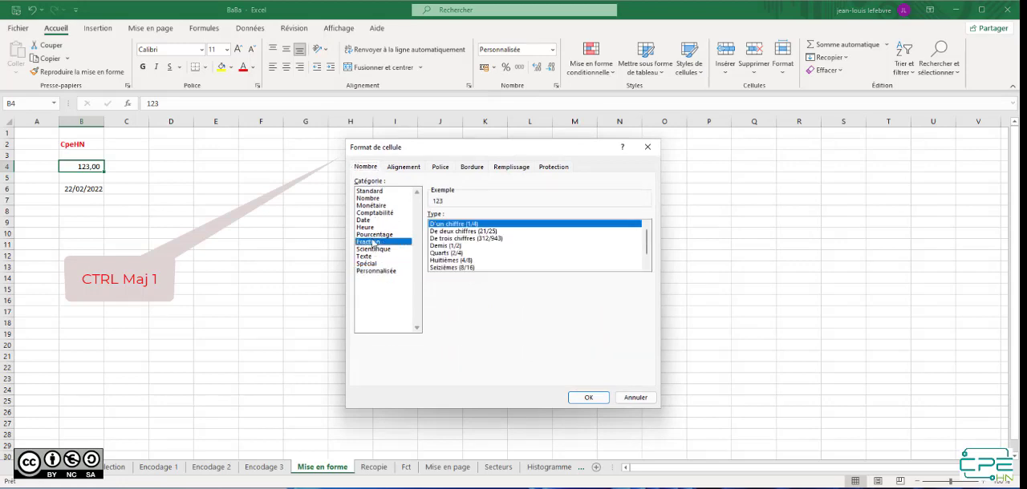
left_click(388, 206)
left_click(367, 213)
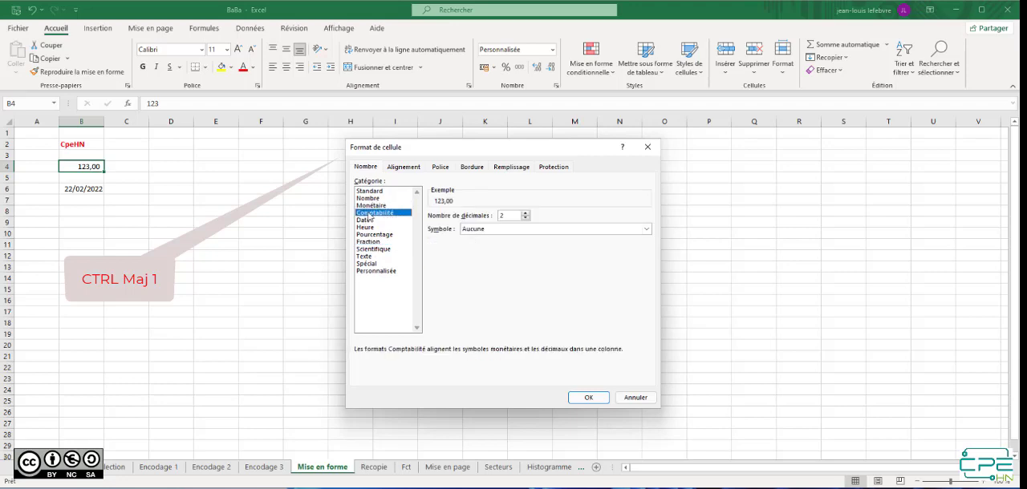
left_click(366, 228)
left_click(367, 235)
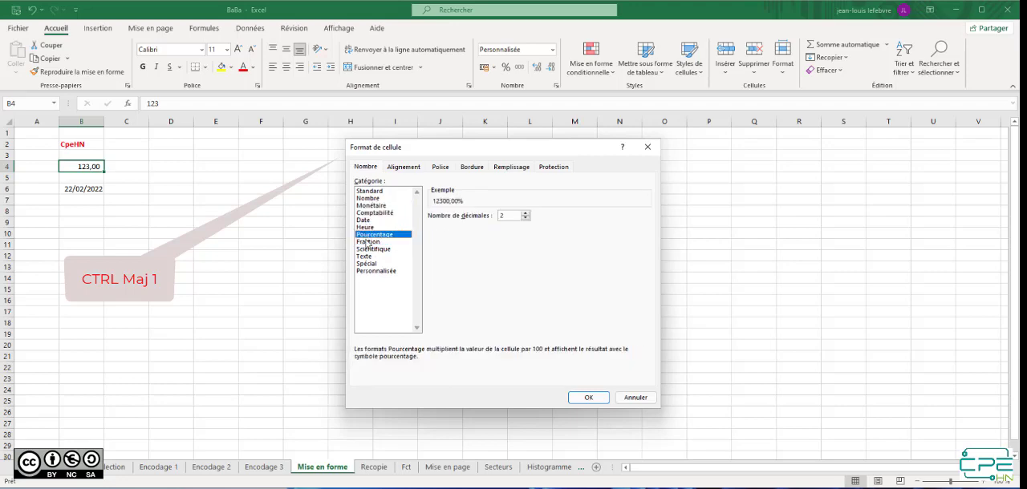
left_click(588, 398)
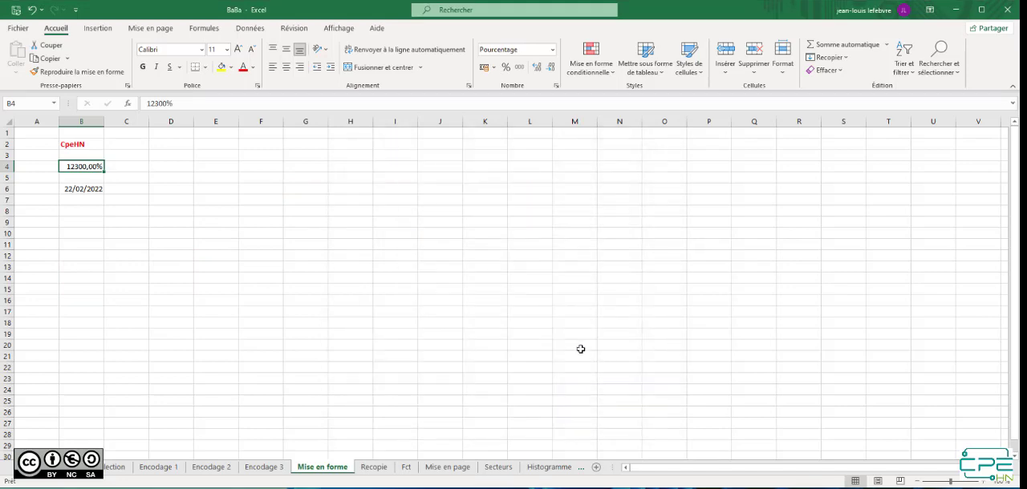
Apply the long date format (Date longue) to the date in cell B6
left_click(88, 189)
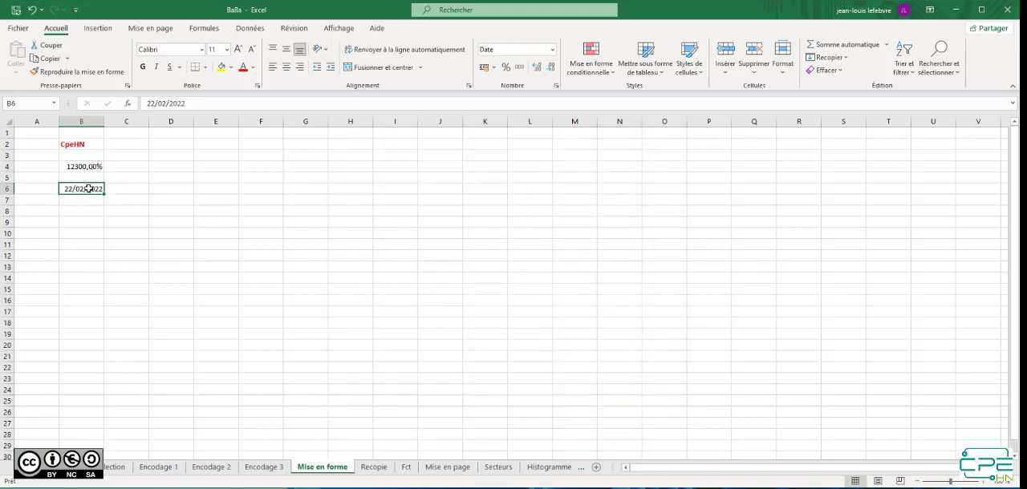
left_click(554, 50)
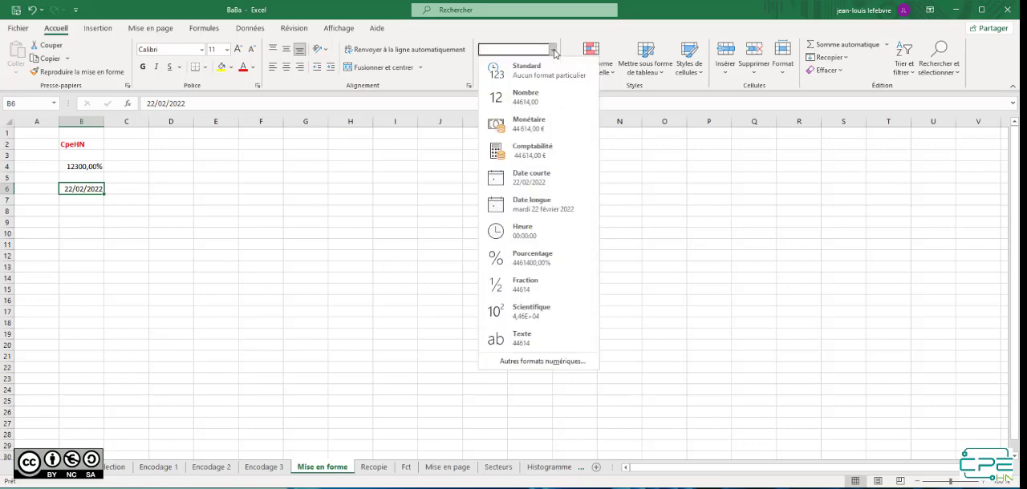
left_click(531, 210)
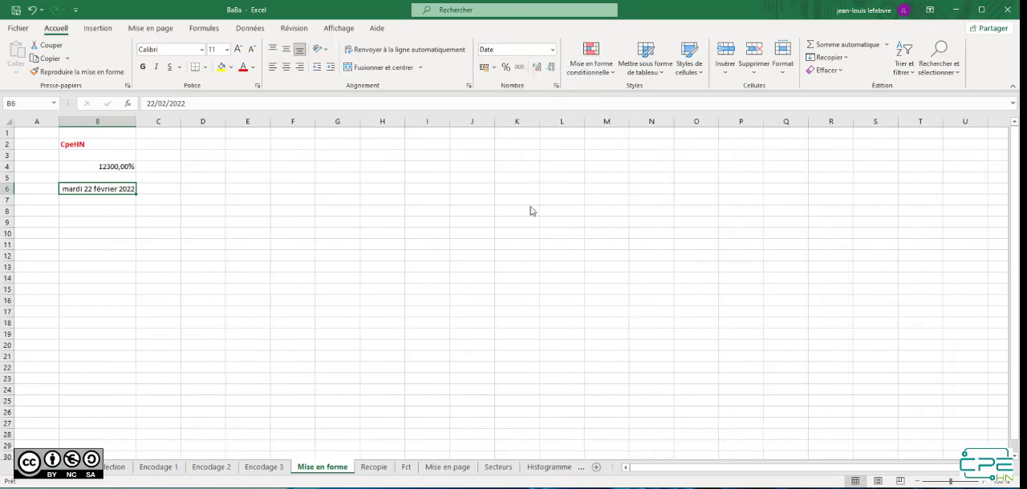
Enter the date 22/2/2022 in cell B9
left_click(116, 223)
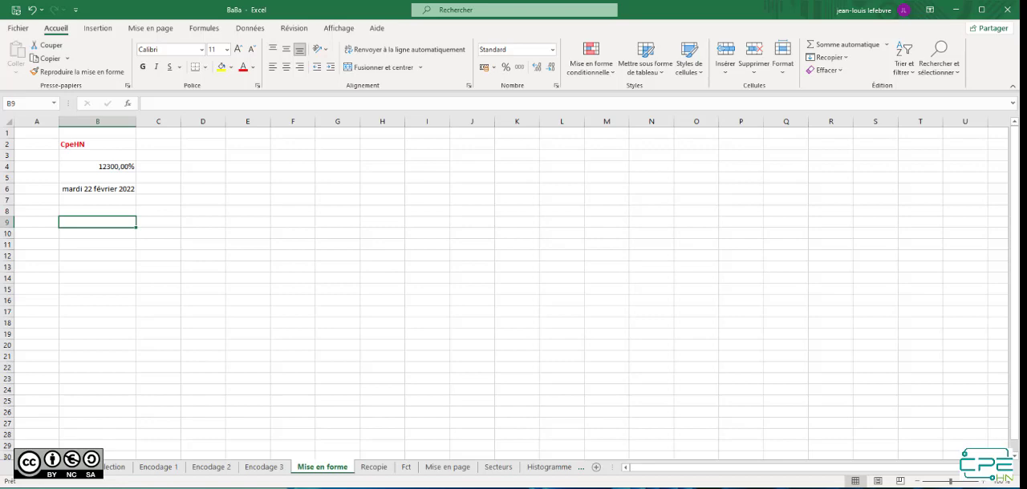
type("22/02/")
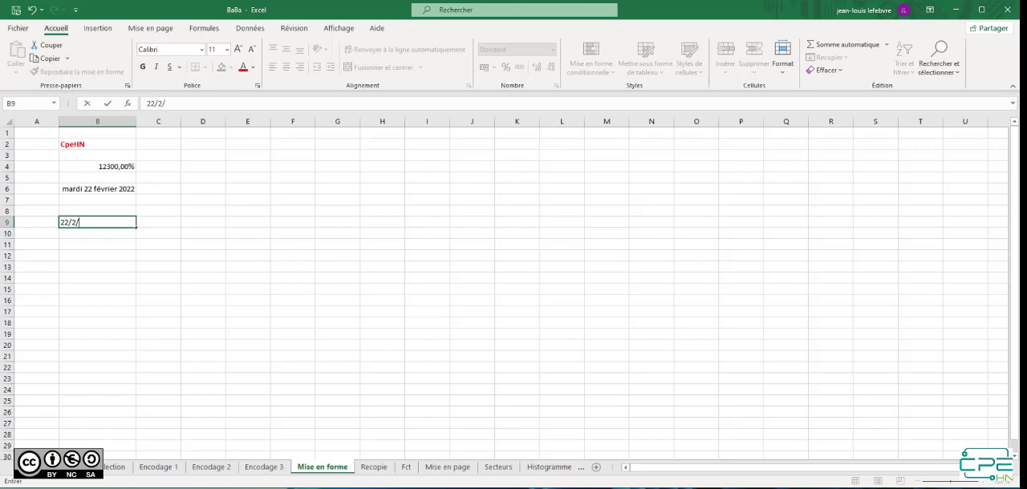
type("202")
key("Return")
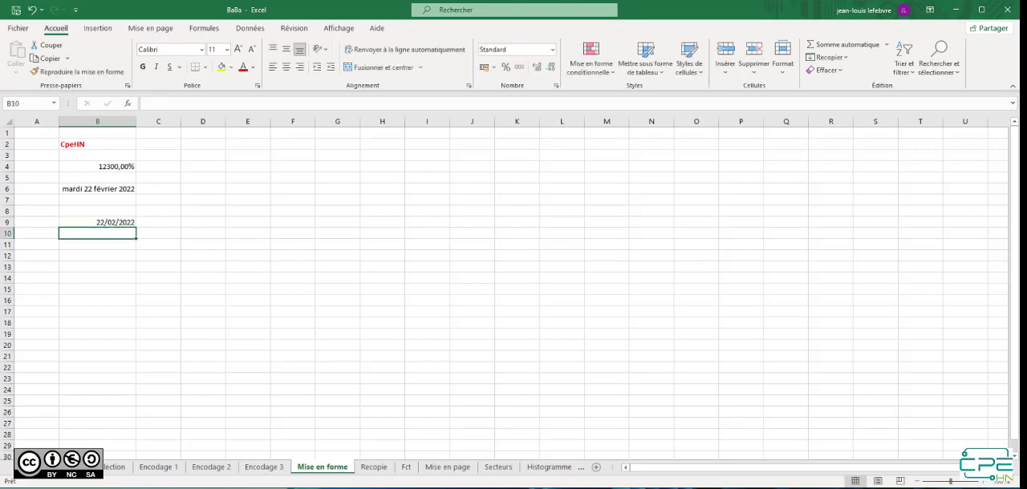
Apply the custom (Personnalisée) number format "Le "jjjj" du mois de "mmmm to the date in cell B9
left_click(93, 222)
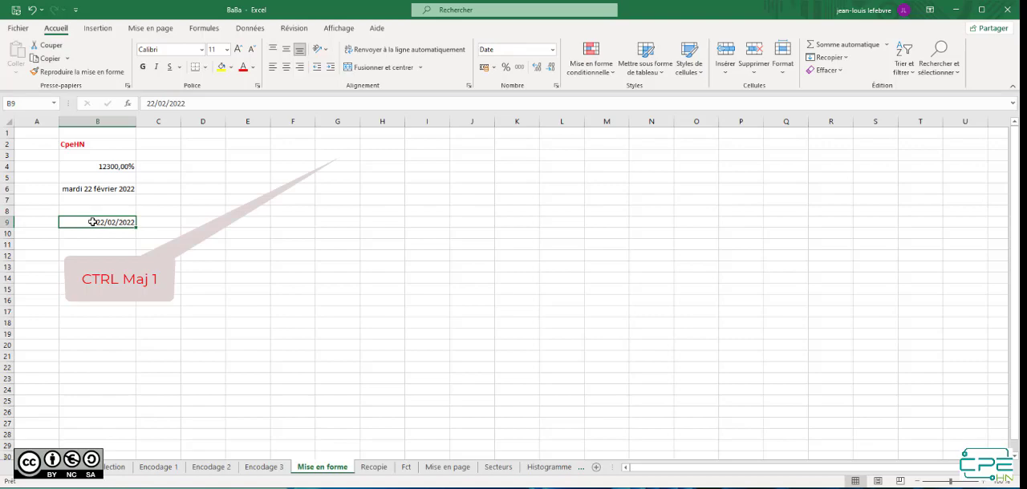
key("ctrl+shift+1")
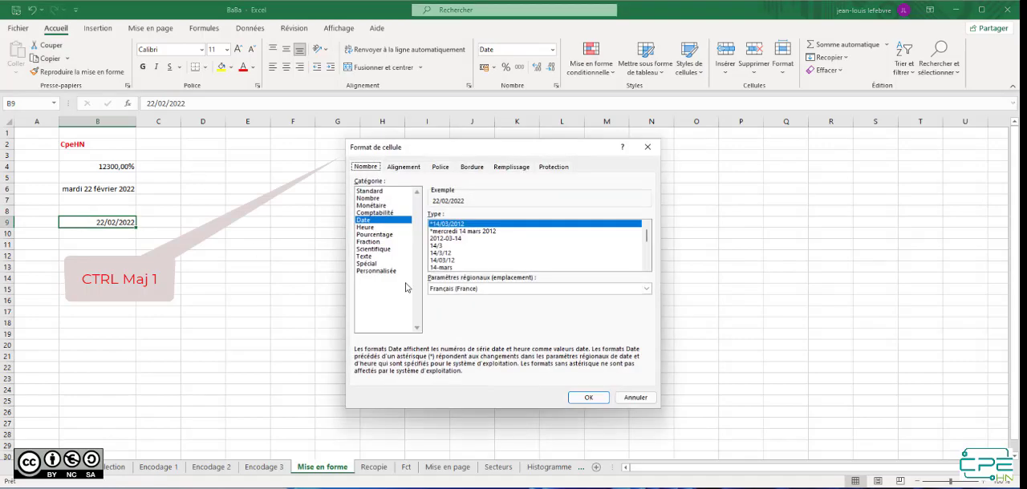
left_click(375, 272)
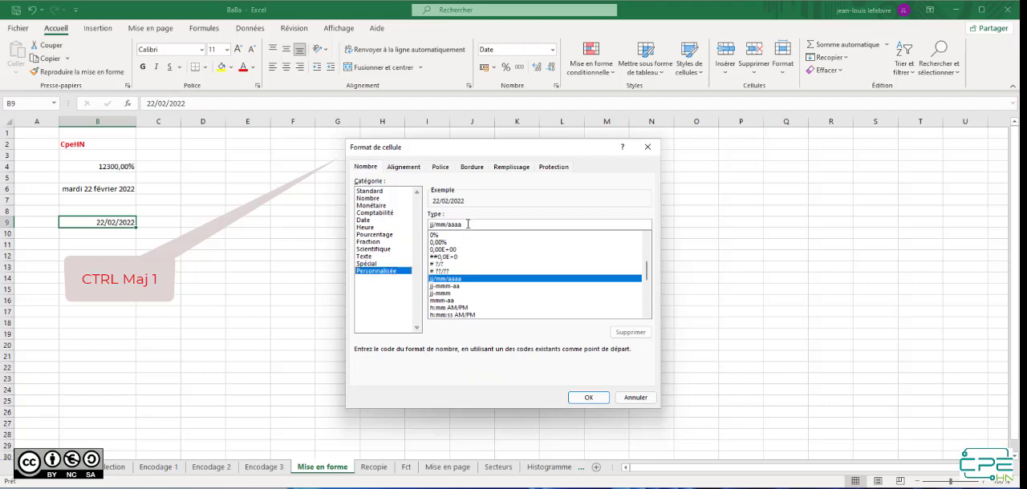
left_click_drag(469, 226, 410, 224)
type("\"")
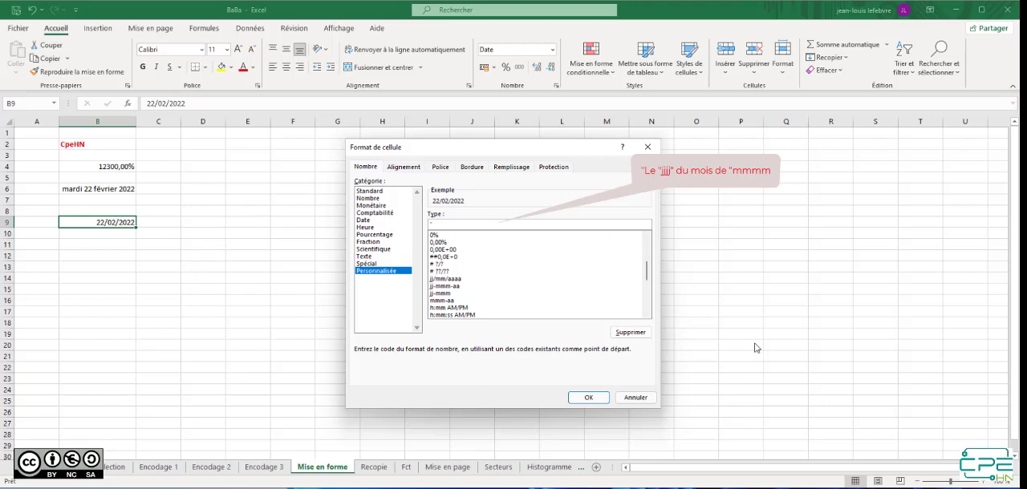
type("Le \"")
type("jjjj\" du")
type("mois de \"m")
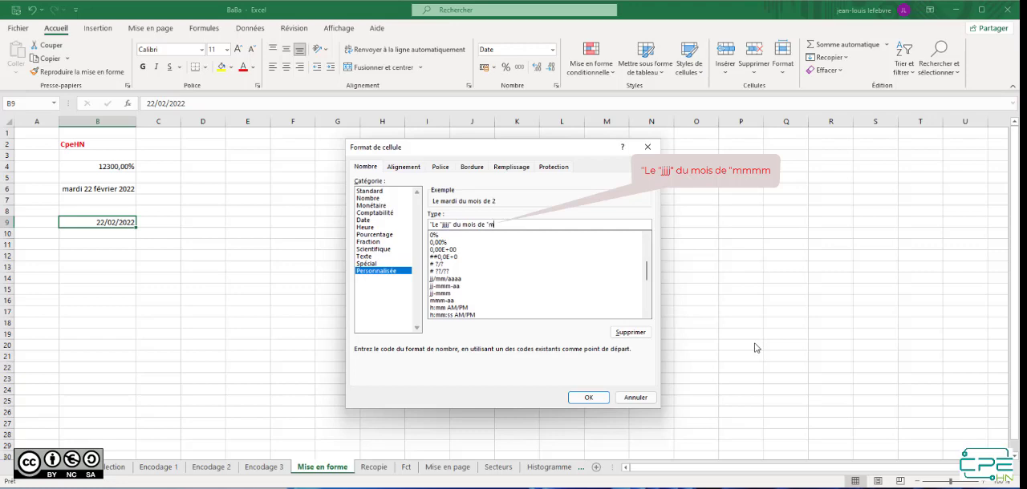
type("mmm")
left_click(589, 399)
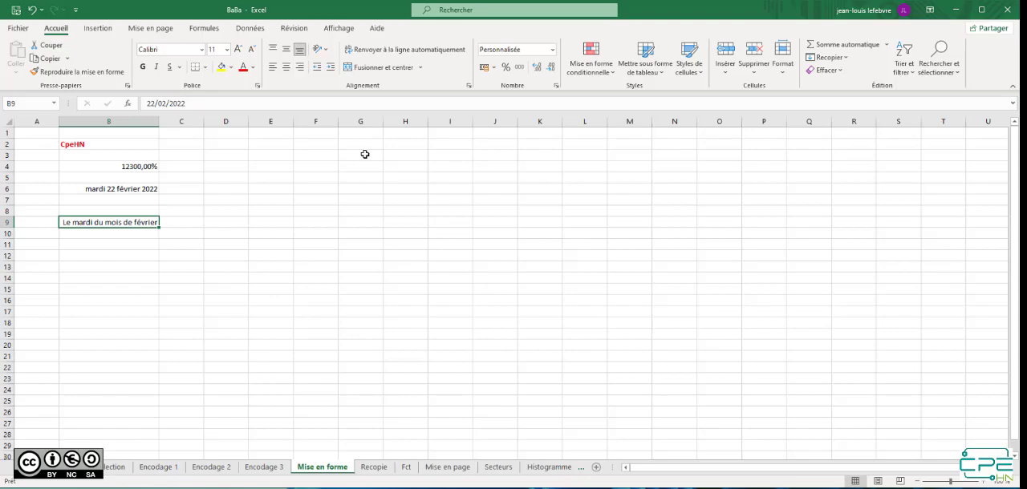
Insert a space and the day-number code after jjjj in B9's custom date format
key("ctrl+1")
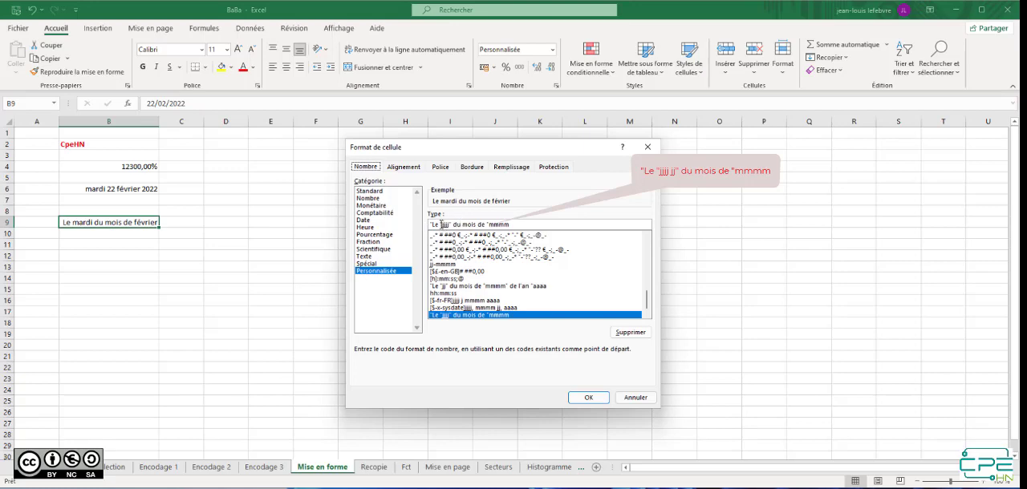
left_click(445, 226)
type("j")
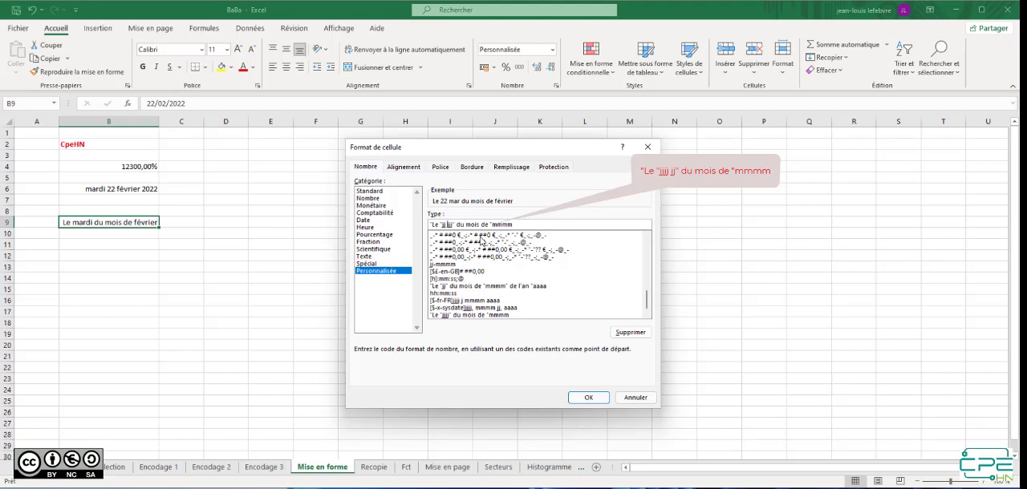
key("BackSpace")
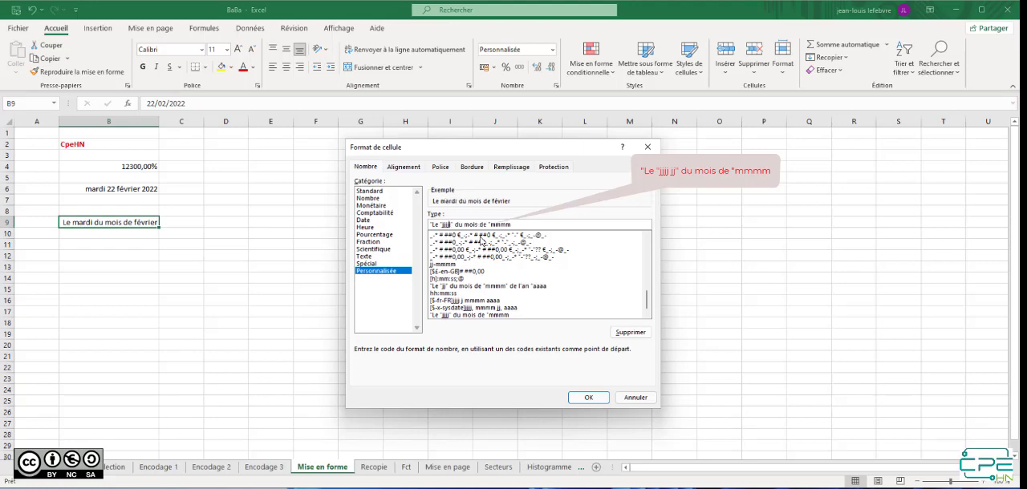
type("jj")
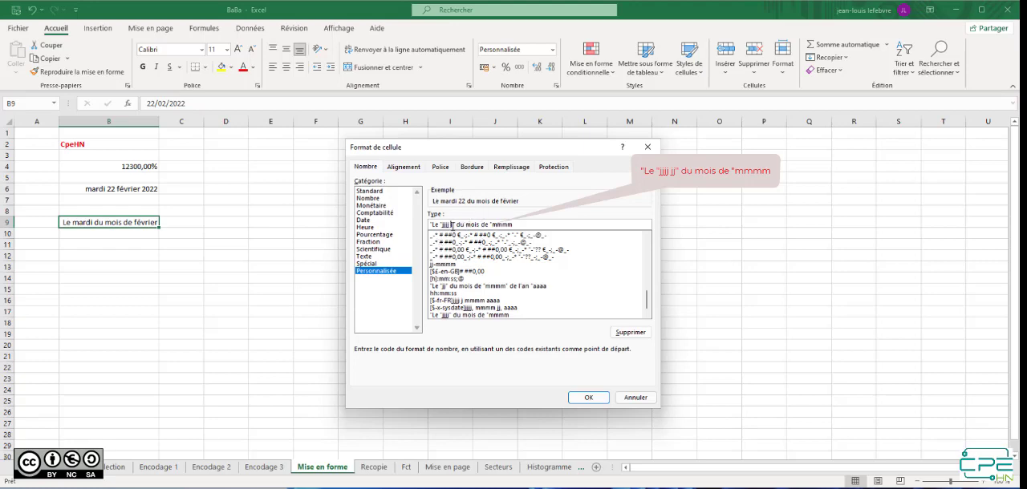
left_click(587, 397)
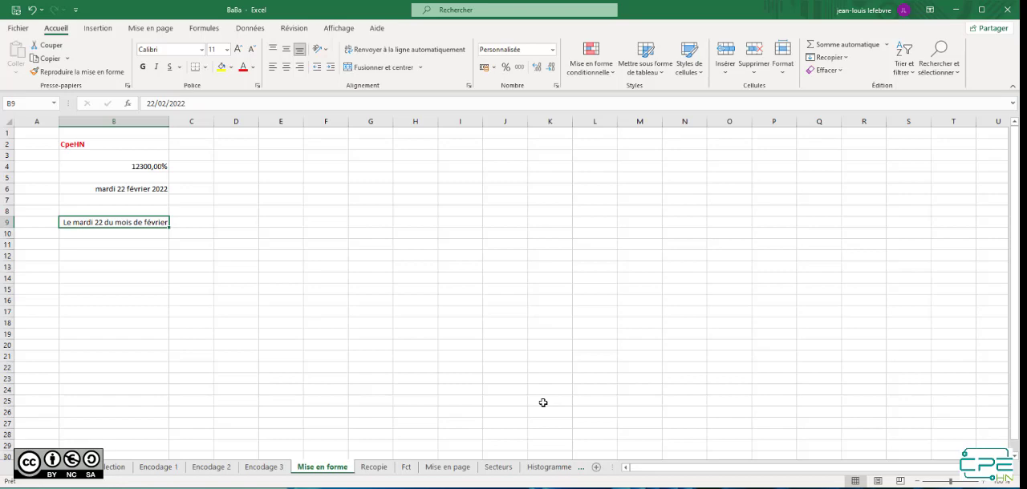
On the Recopie sheet, fill the date series from B3 up to B2 and down to B7
left_click(384, 467)
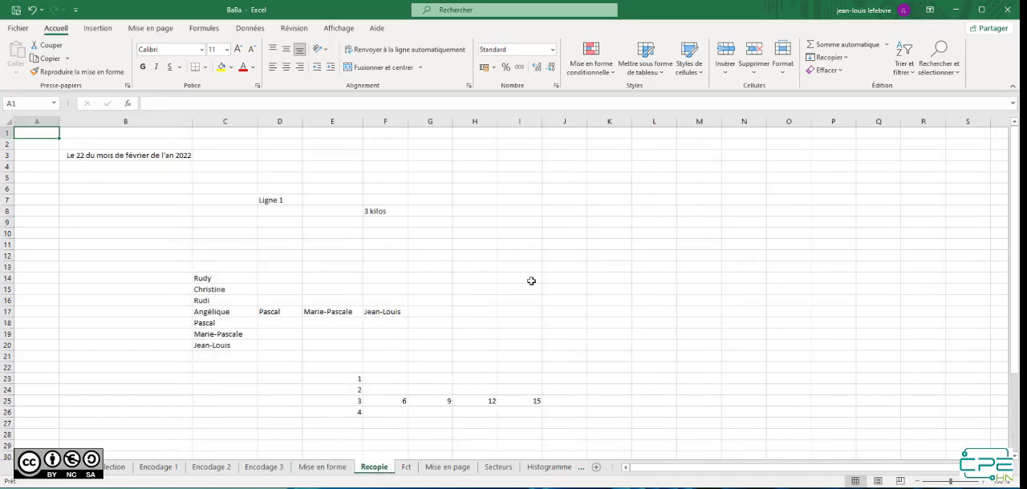
left_click(141, 155)
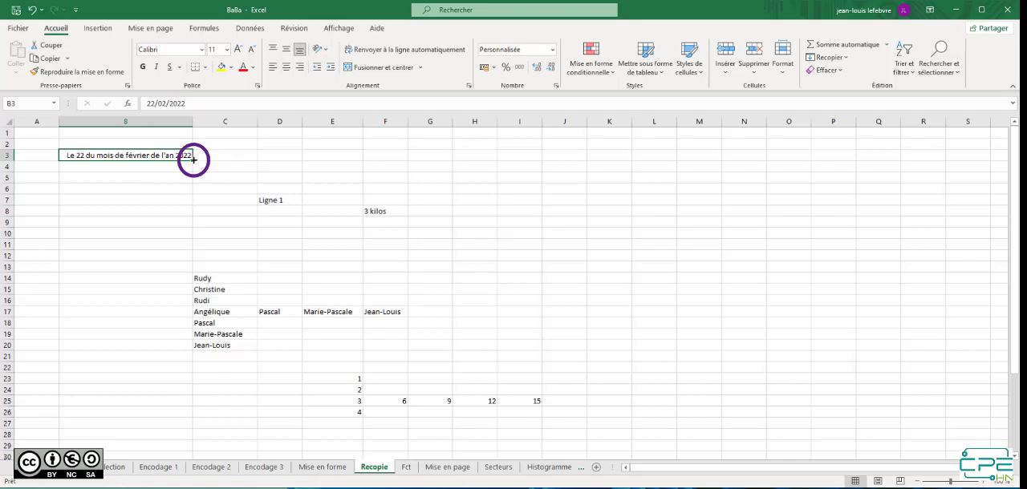
left_click_drag(192, 154, 186, 143)
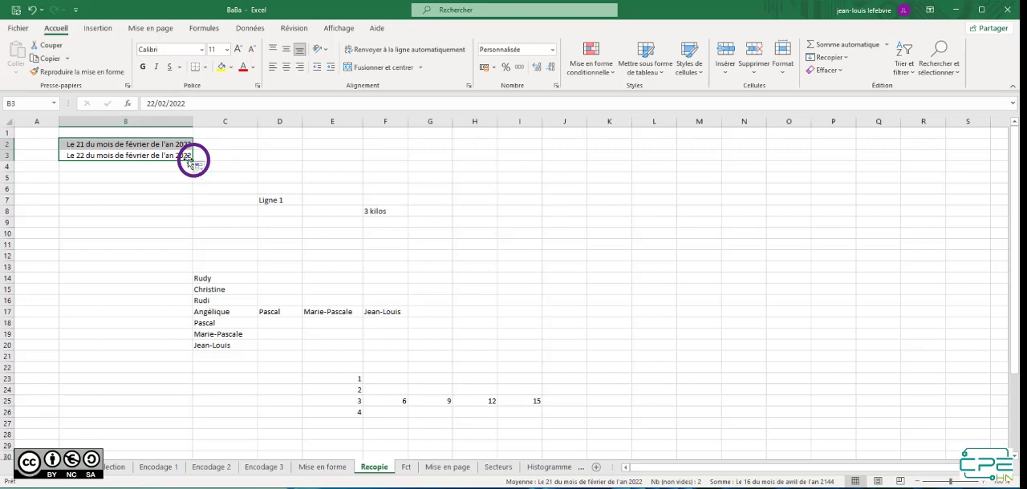
left_click(190, 158)
left_click_drag(190, 160, 190, 204)
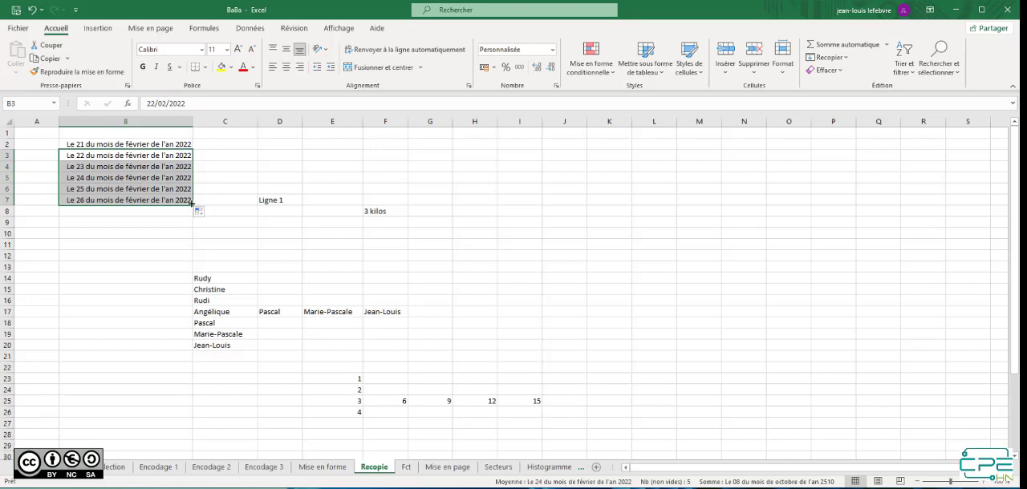
Fill the Ligne 1 series from D7 across to J7 and the 3 kilos series from F8 down to F12
left_click(291, 200)
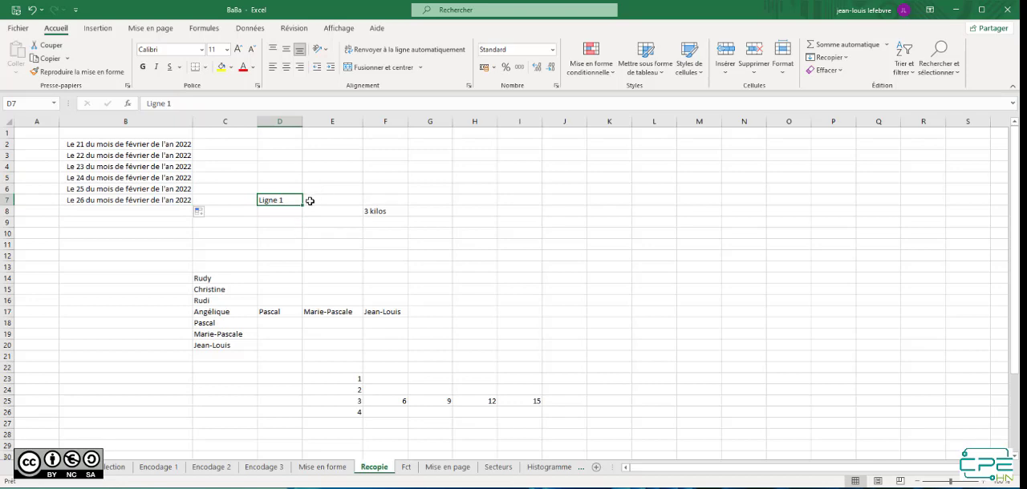
left_click_drag(304, 206, 568, 211)
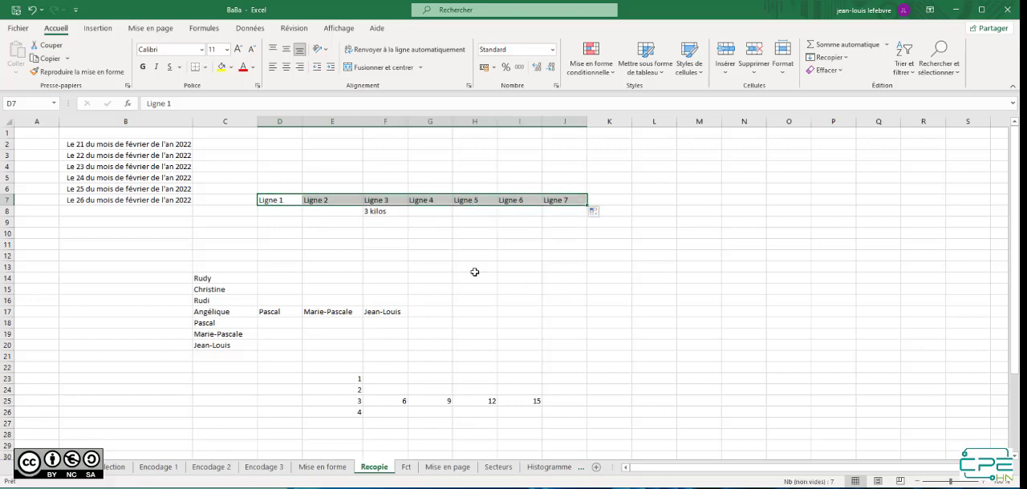
left_click(392, 211)
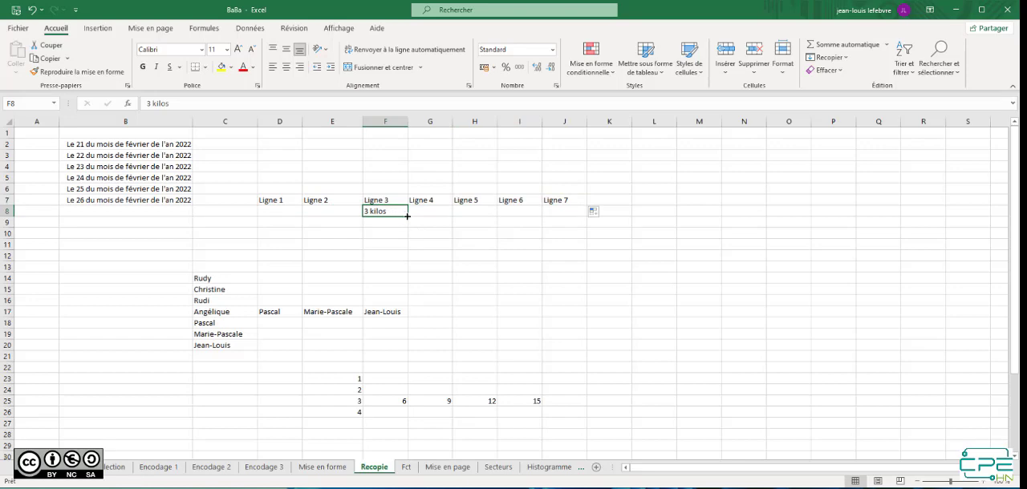
left_click_drag(408, 216, 407, 259)
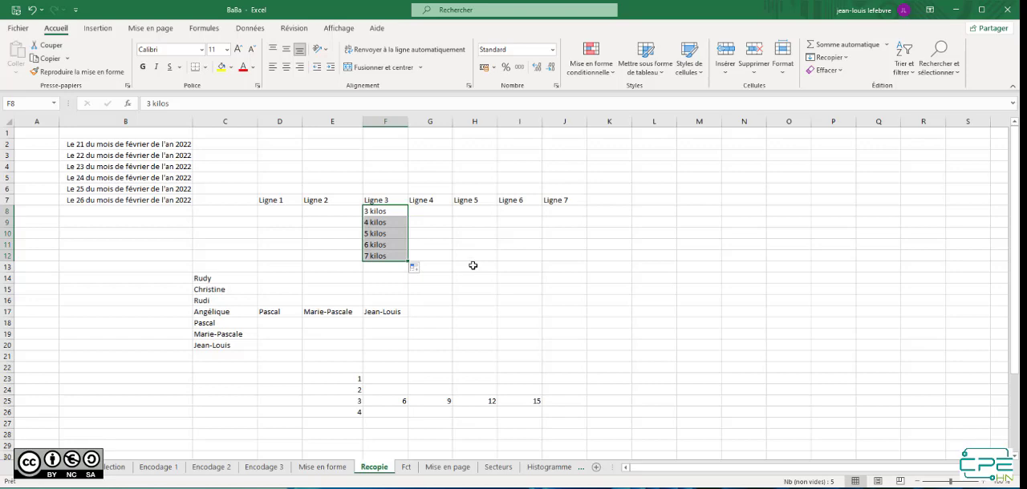
Extend the custom list of first names in column C from C14 up to C10 and from C20 down to C23
left_click(214, 277)
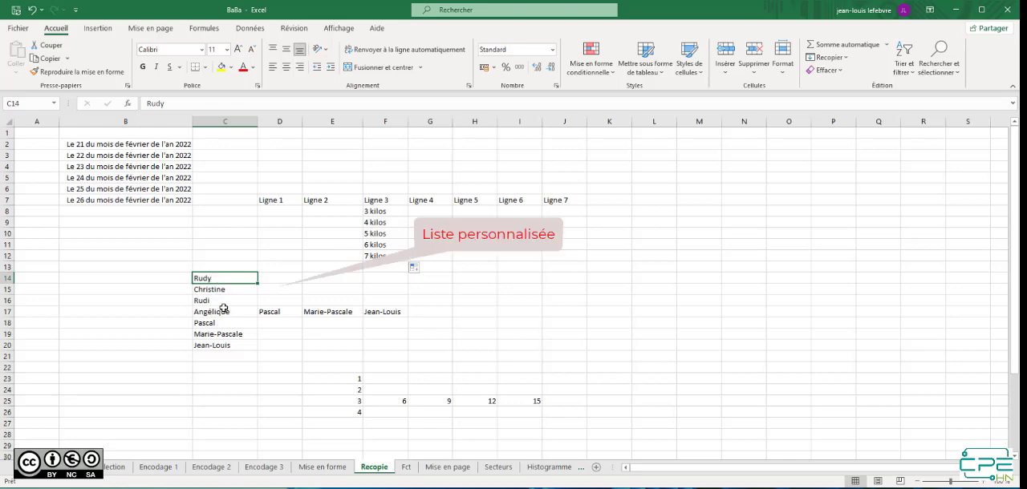
left_click_drag(258, 284, 255, 235)
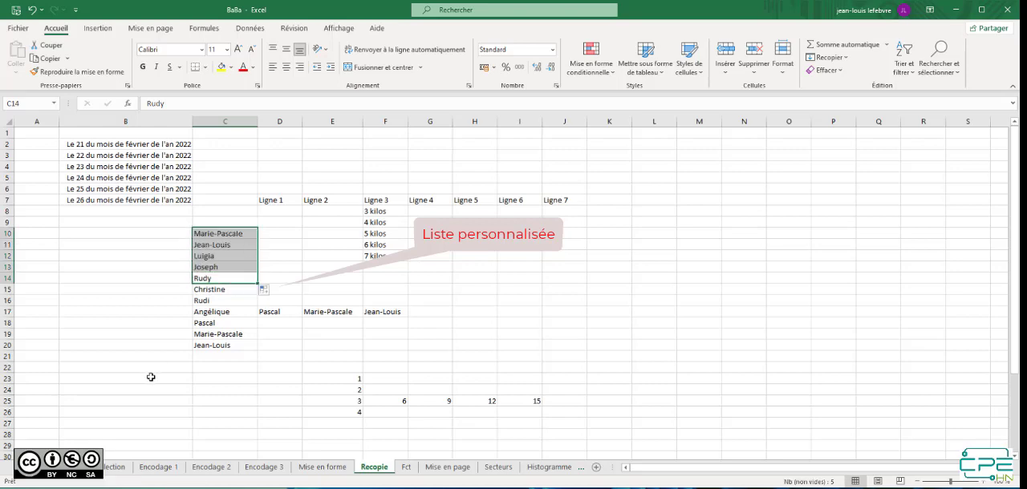
left_click(230, 344)
left_click_drag(258, 350, 257, 379)
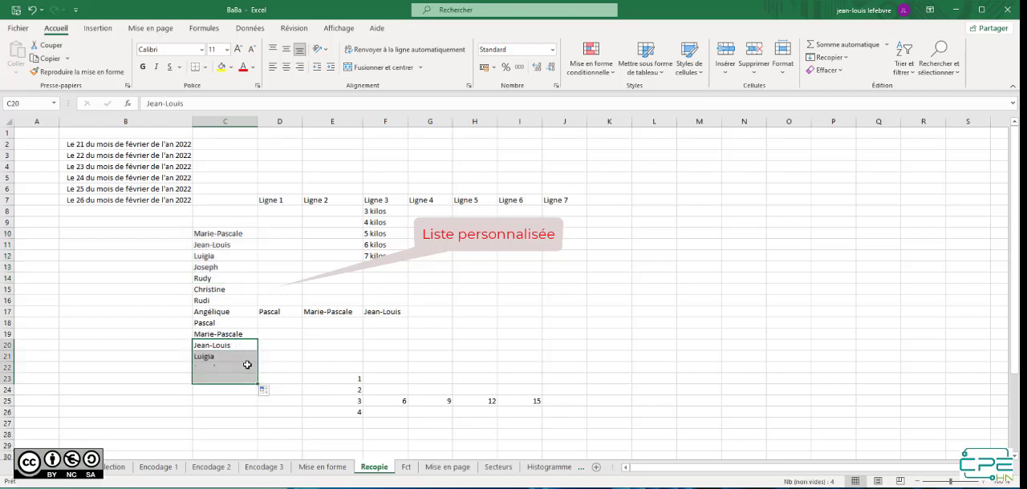
Extend the custom list of first names from C16 back to B16 and from C17 across to G17
left_click(244, 300)
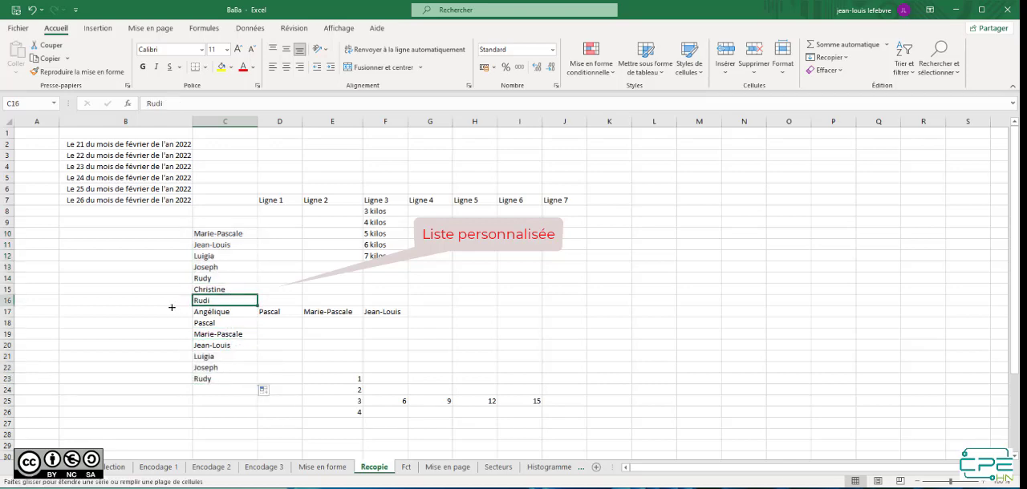
left_click_drag(257, 306, 121, 307)
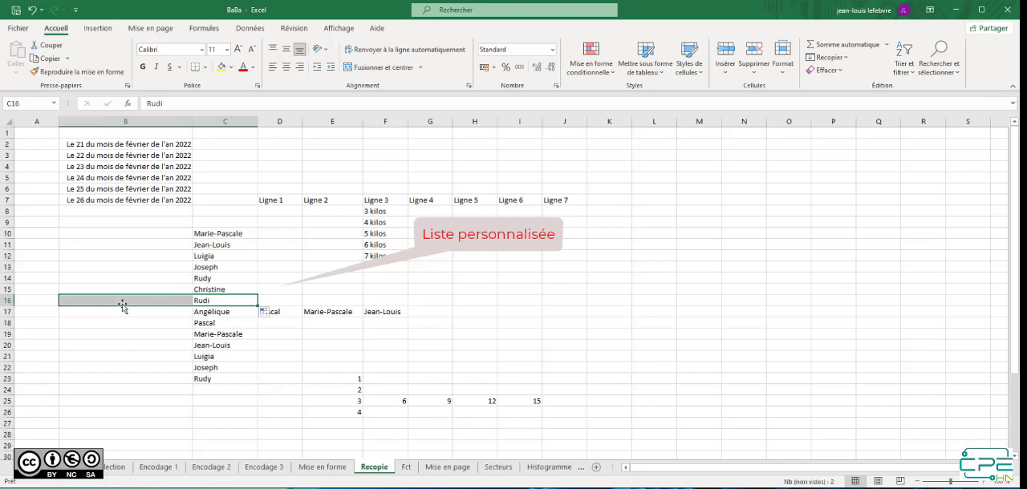
left_click(242, 314)
left_click_drag(258, 317, 473, 318)
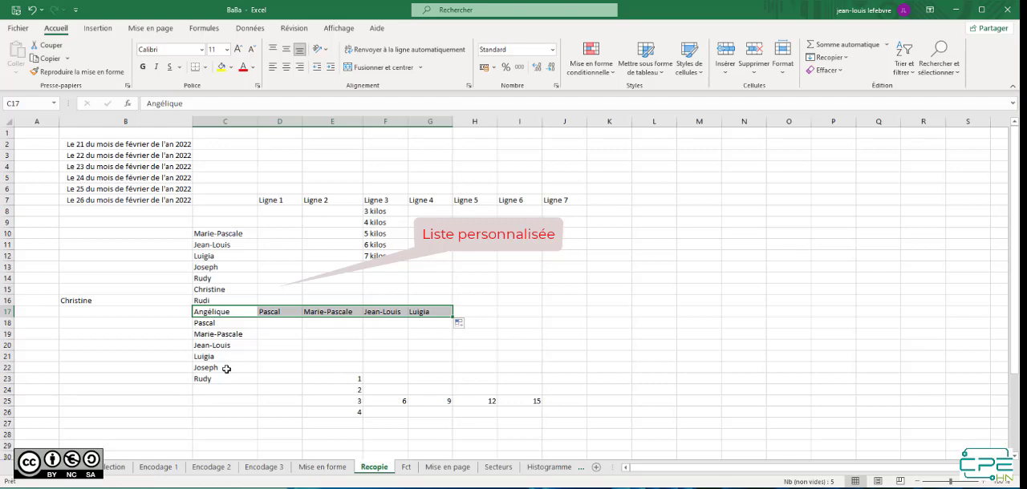
left_click(412, 334)
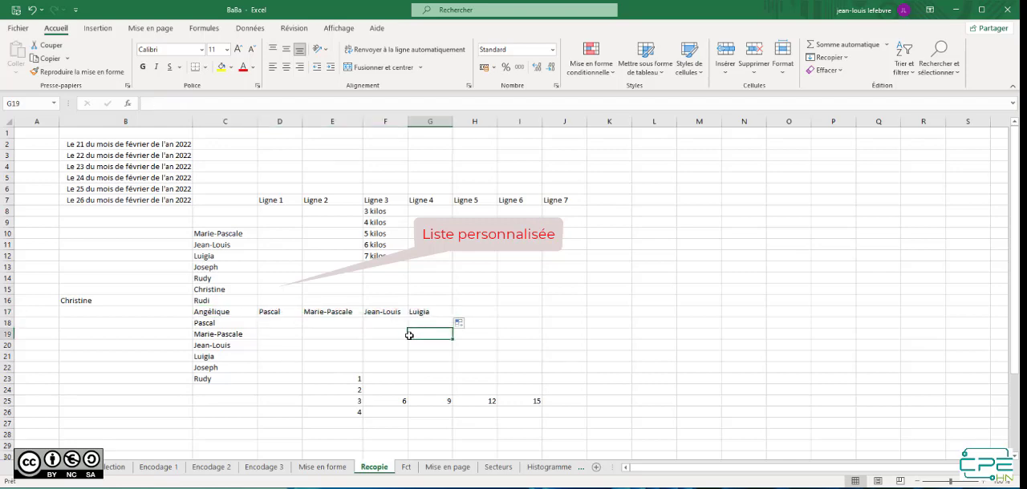
Enter lundi in J13, fill the weekdays down to J18, and fill from mercredi in J15 across to L15
left_click(569, 264)
type("lundi")
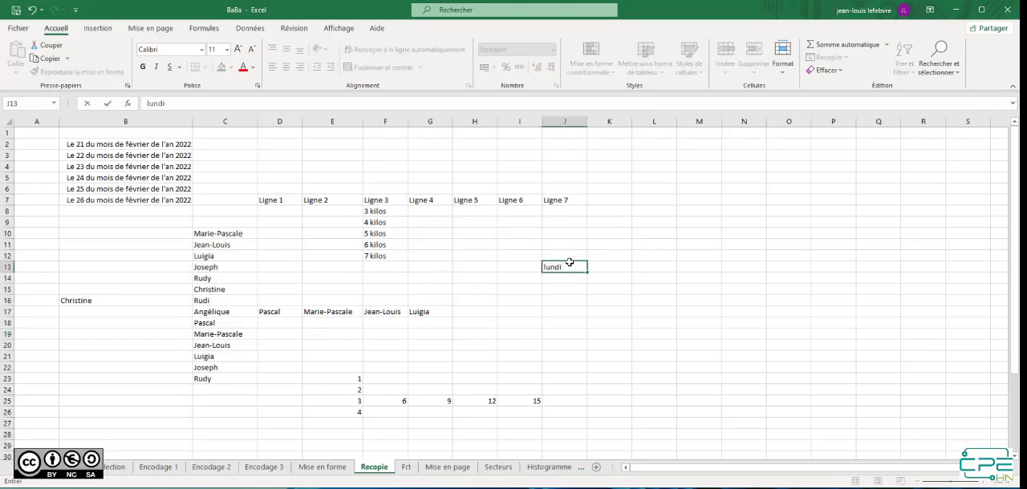
key("Return")
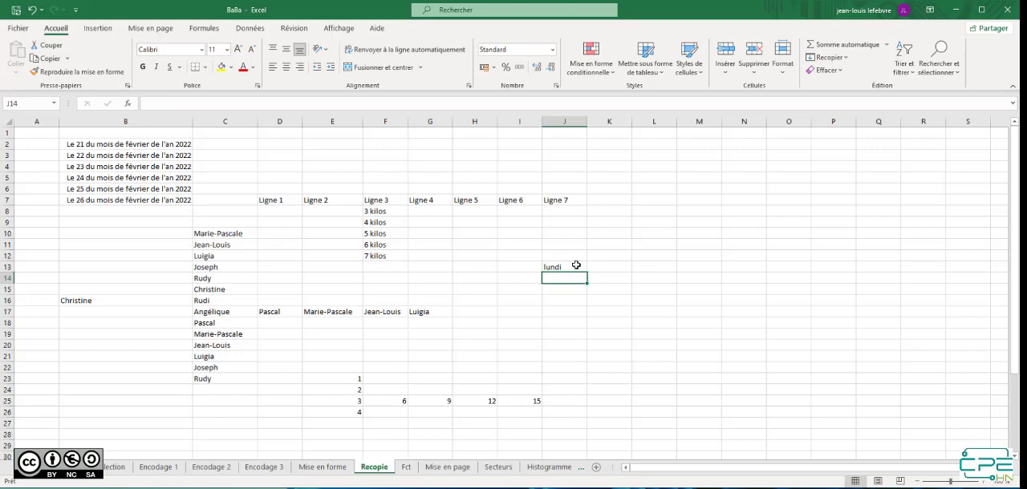
left_click(579, 268)
left_click_drag(586, 272, 587, 321)
left_click(581, 290)
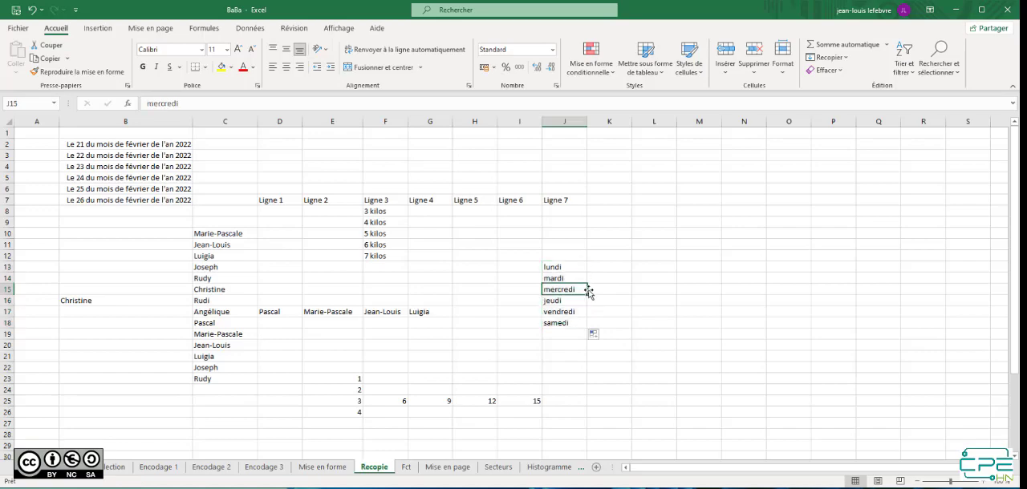
left_click_drag(659, 294, 663, 296)
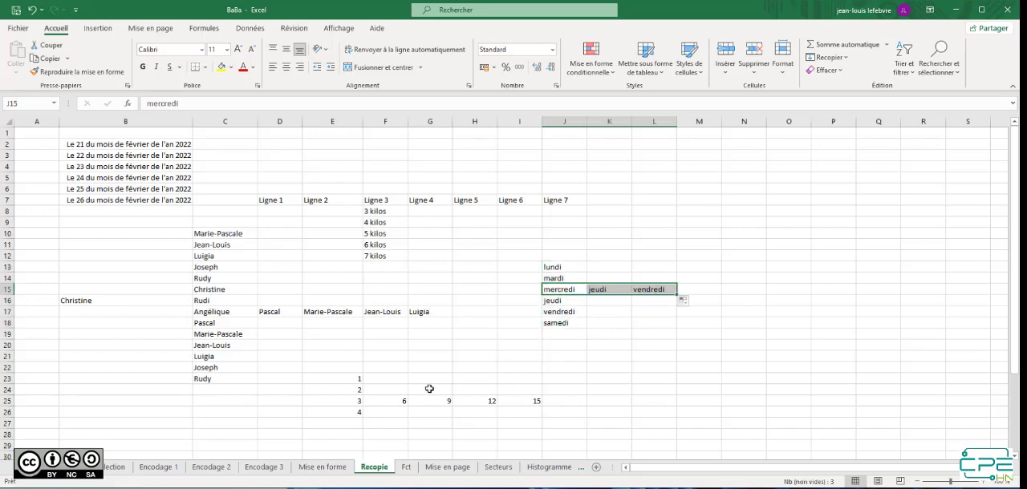
Extend the number series in E23:E24 up to E20 and down to E30
scroll(433, 353, "down", 3)
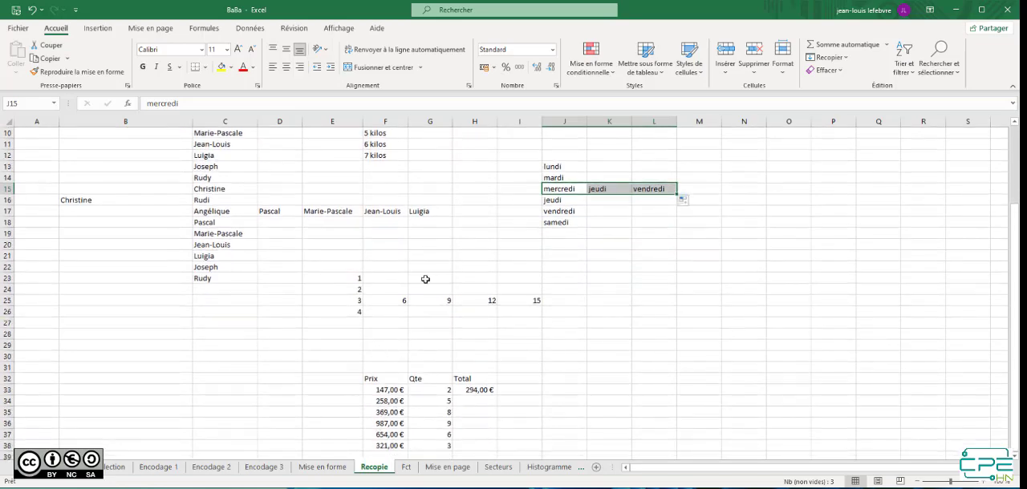
scroll(377, 297, "down", 1)
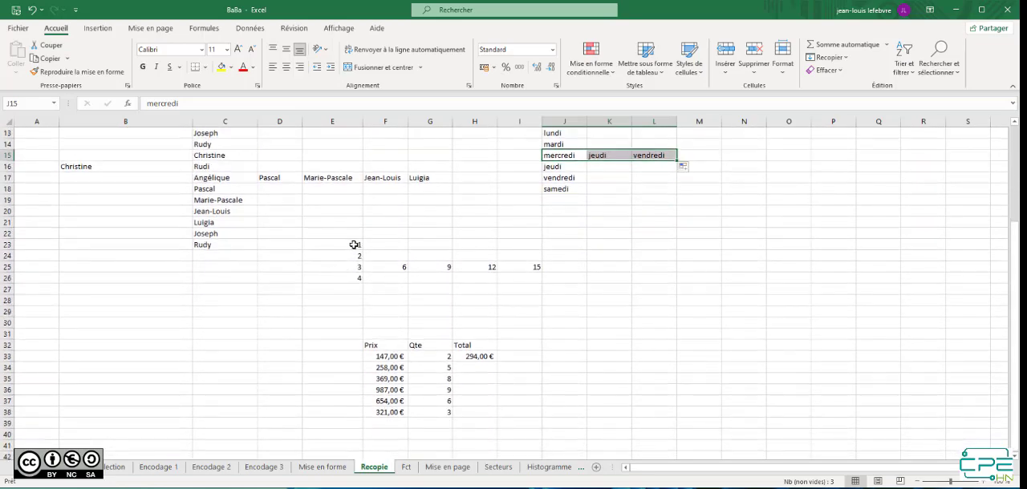
left_click_drag(348, 244, 361, 207)
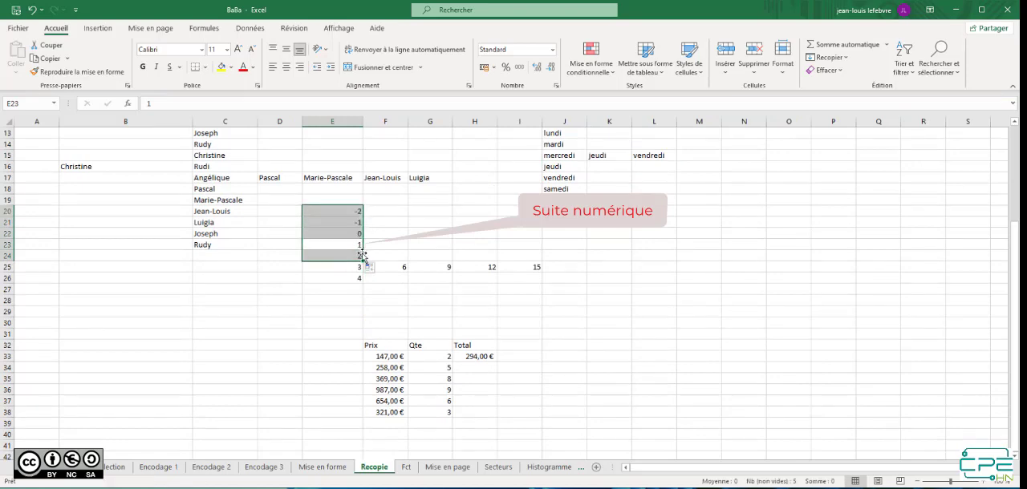
left_click_drag(362, 262, 360, 325)
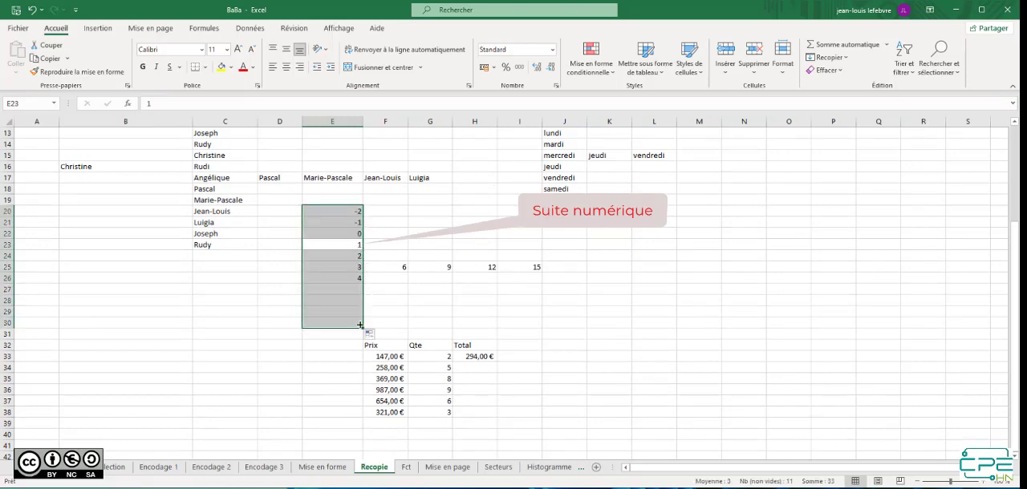
Extend the multiples-of-three series in E25:F25 back to C25 and across to K25
left_click_drag(343, 265, 387, 269)
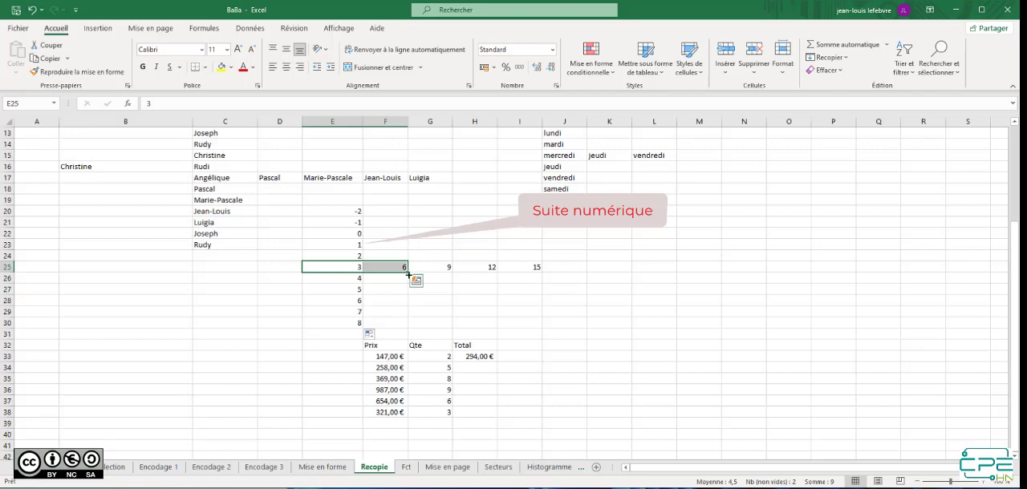
left_click_drag(407, 272, 172, 270)
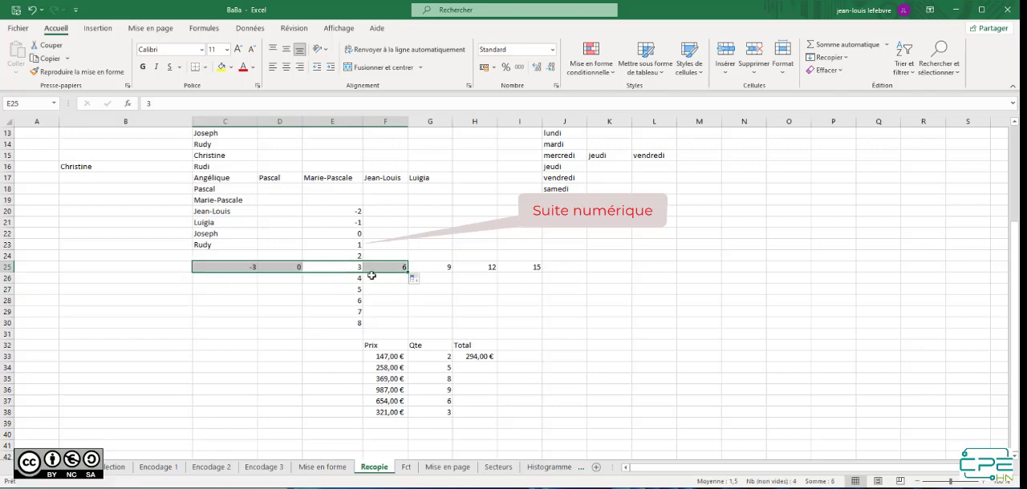
left_click_drag(356, 270, 634, 273)
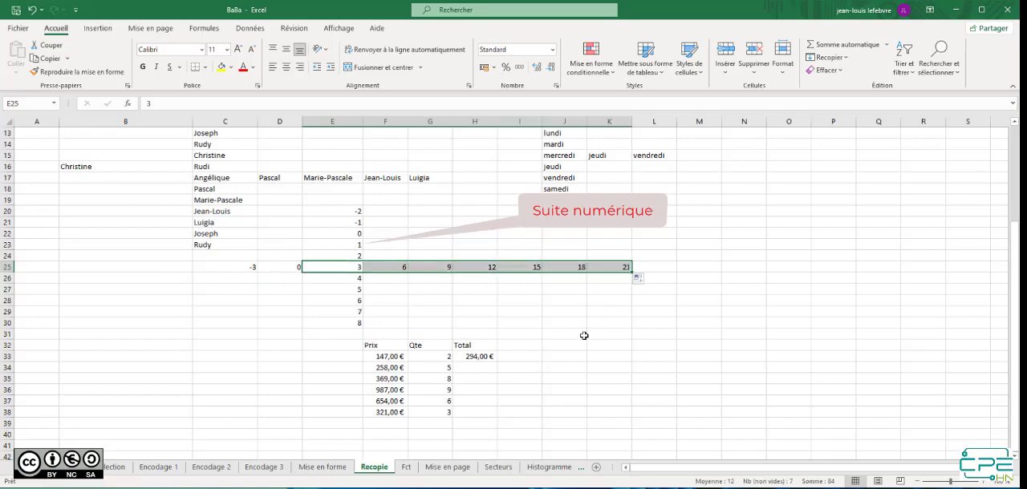
Inspect the Total formula =F33*G33 in H33 and copy it down to H35
scroll(482, 329, "down", 1)
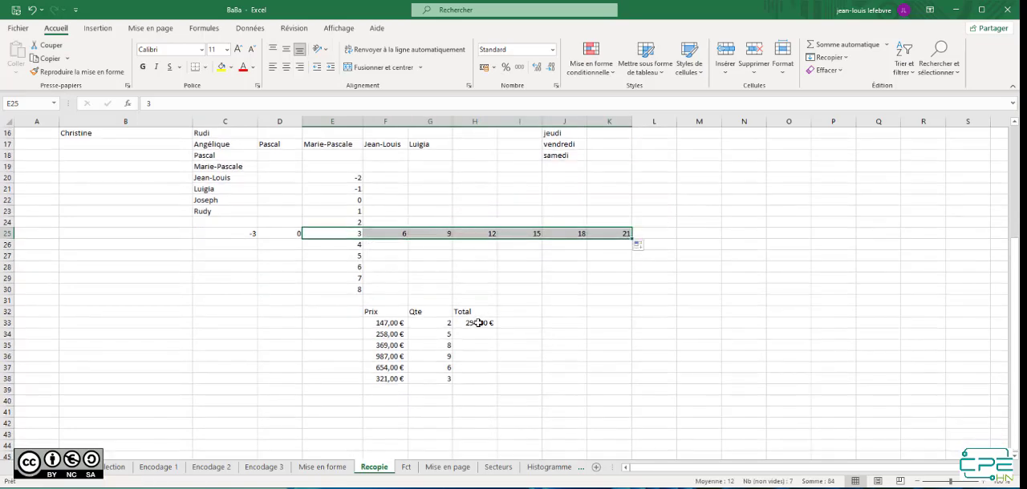
left_click(480, 322)
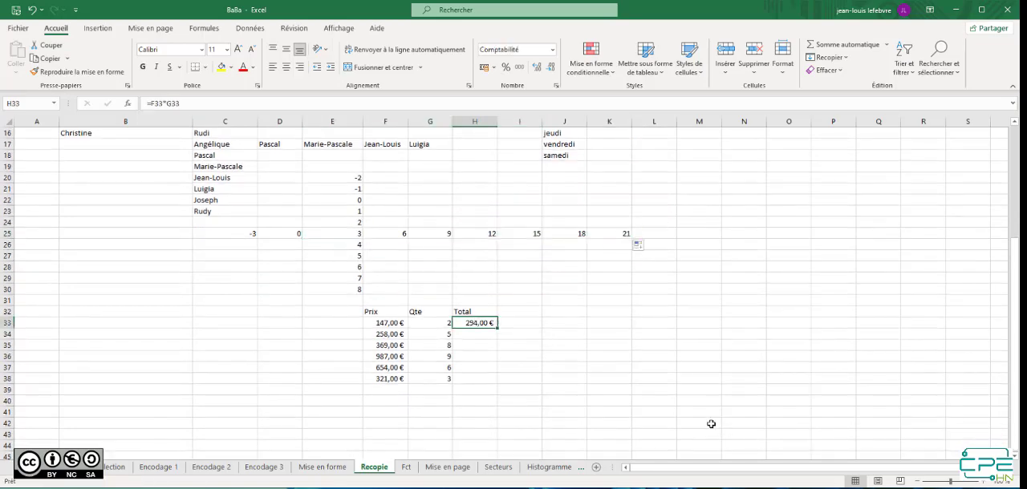
double_click(473, 322)
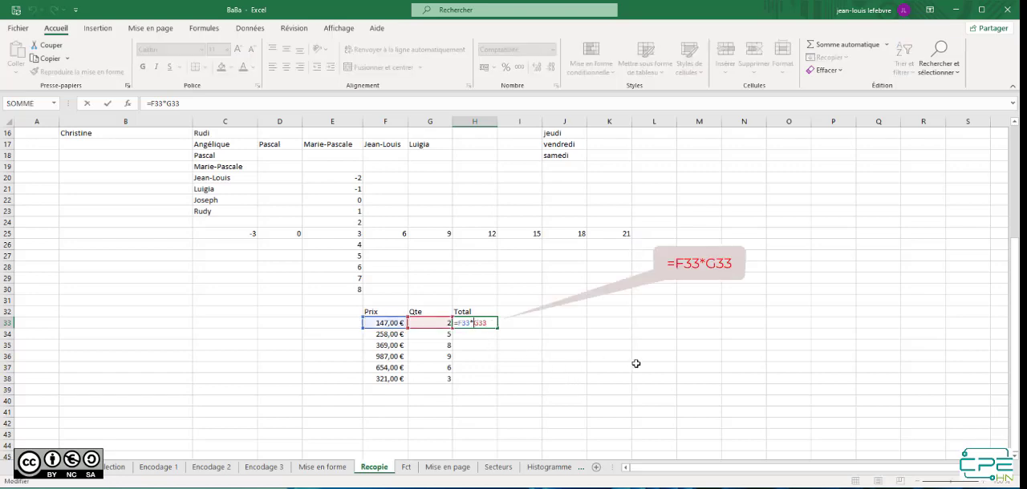
key("Return")
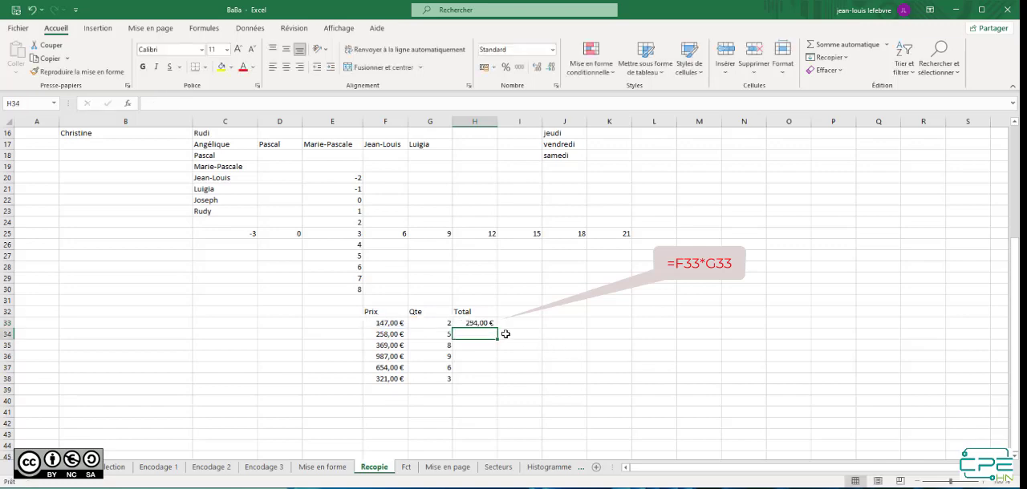
left_click(494, 325)
left_click_drag(499, 328, 497, 351)
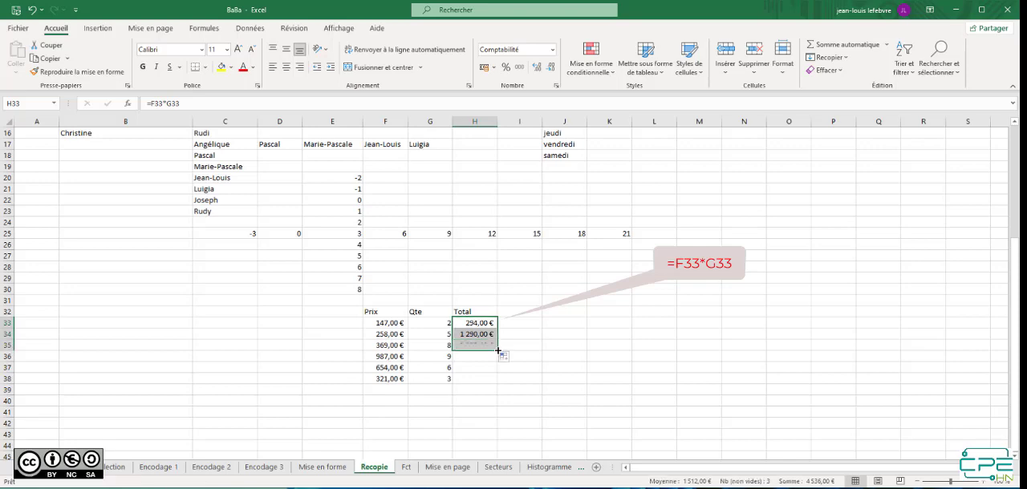
Inspect the copied formula in H35, then copy H34's formula across to I34 and inspect its references
double_click(480, 345)
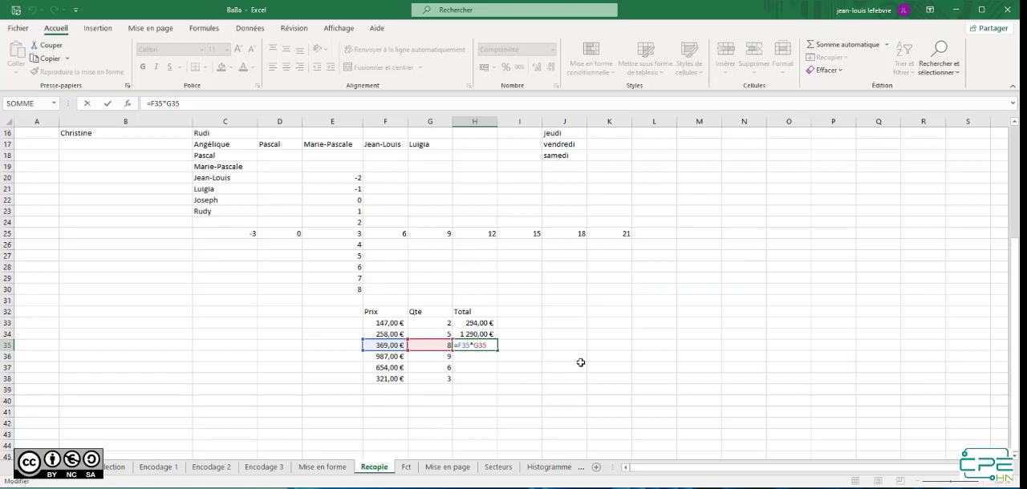
key("Return")
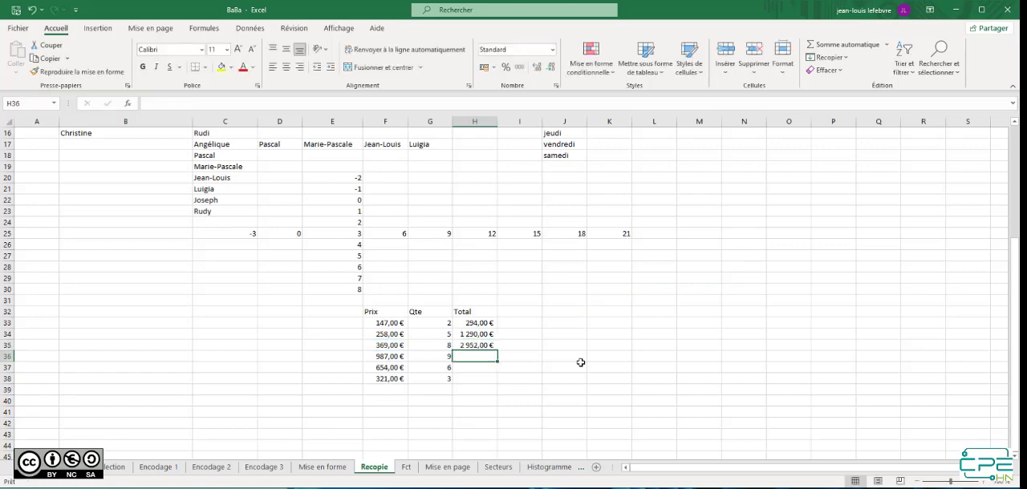
left_click(475, 334)
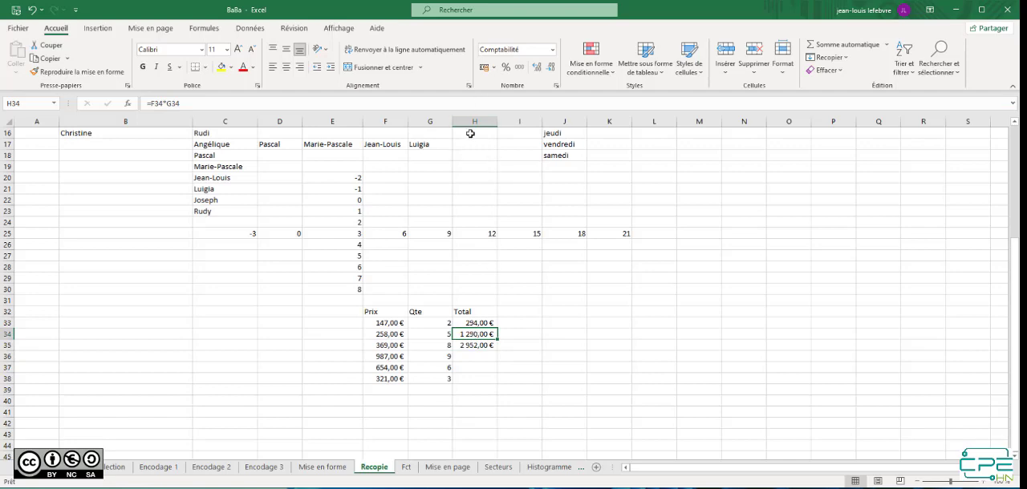
mouse_move(497, 339)
left_mouse_down()
mouse_move(529, 341)
mouse_move(524, 332)
left_mouse_up()
double_click(525, 332)
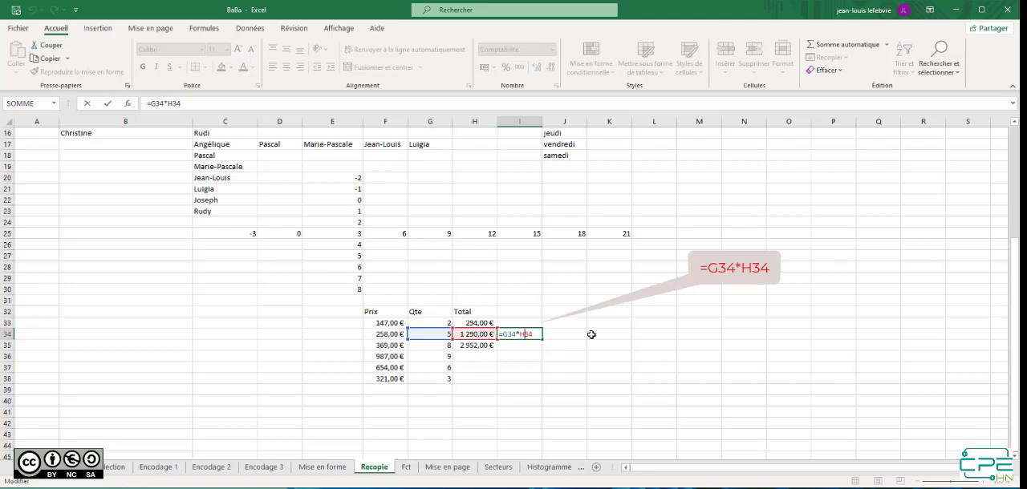
key("Return")
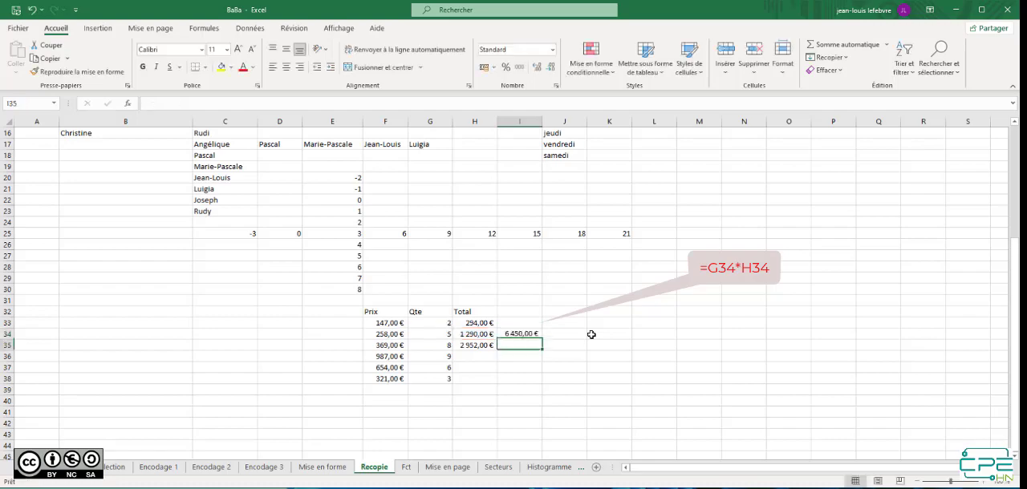
On the Fct sheet, examine the price table in B2:D8 and the formula-text cells in columns E and L
left_click(407, 467)
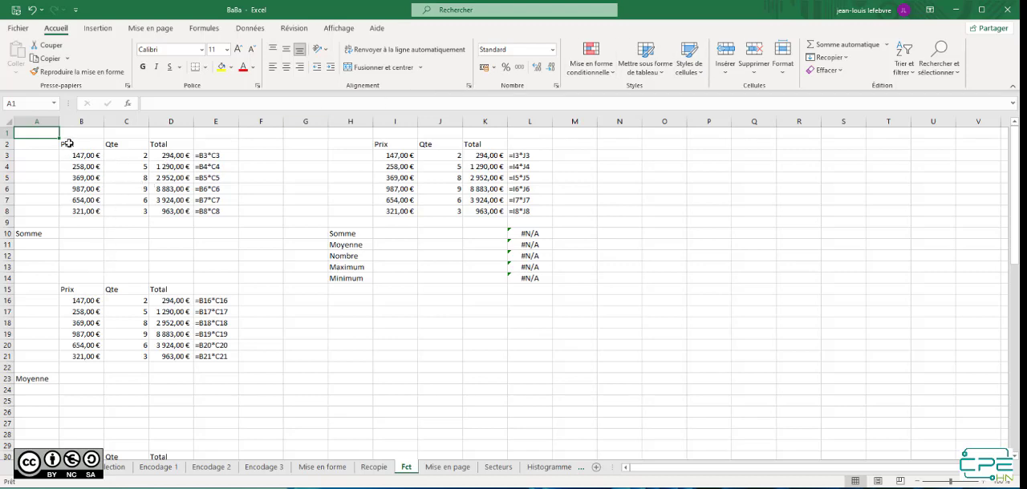
left_click_drag(69, 143, 175, 213)
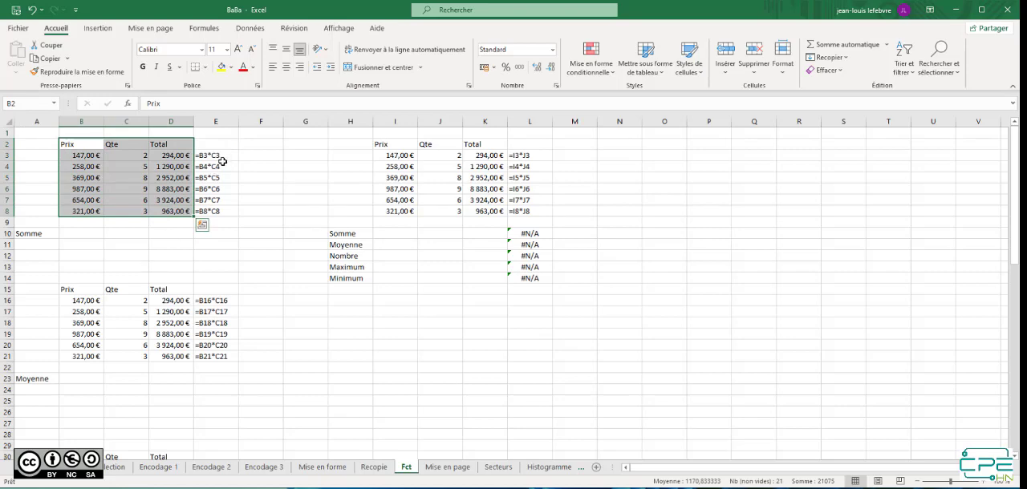
left_click(215, 189)
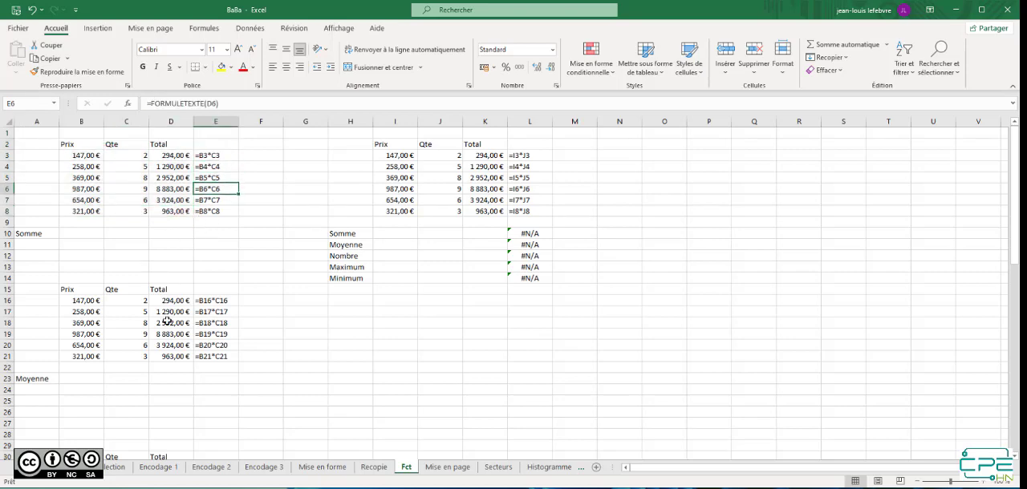
left_click(525, 176)
left_click(530, 199)
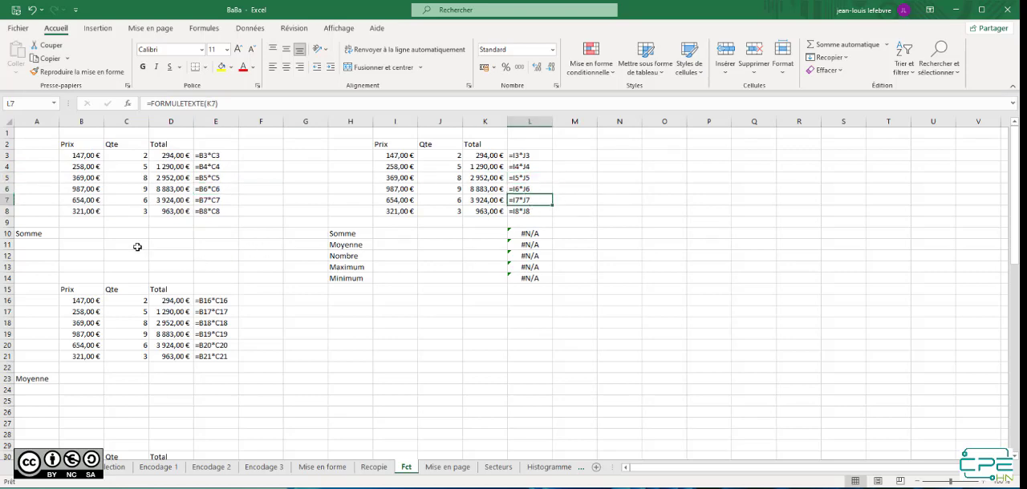
Insert the automatic sum =SOMME(D3:D9) in D10 for the first table's Total column
left_click(170, 232)
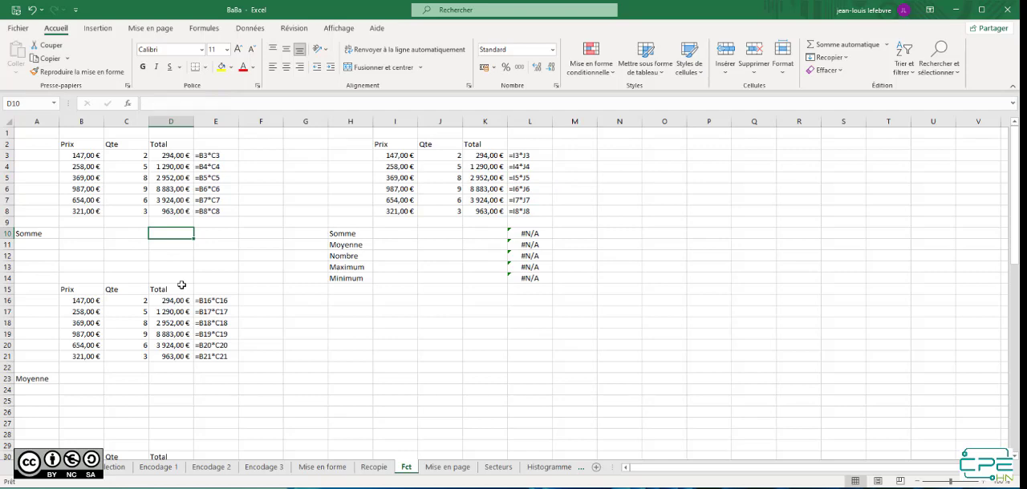
left_click(887, 46)
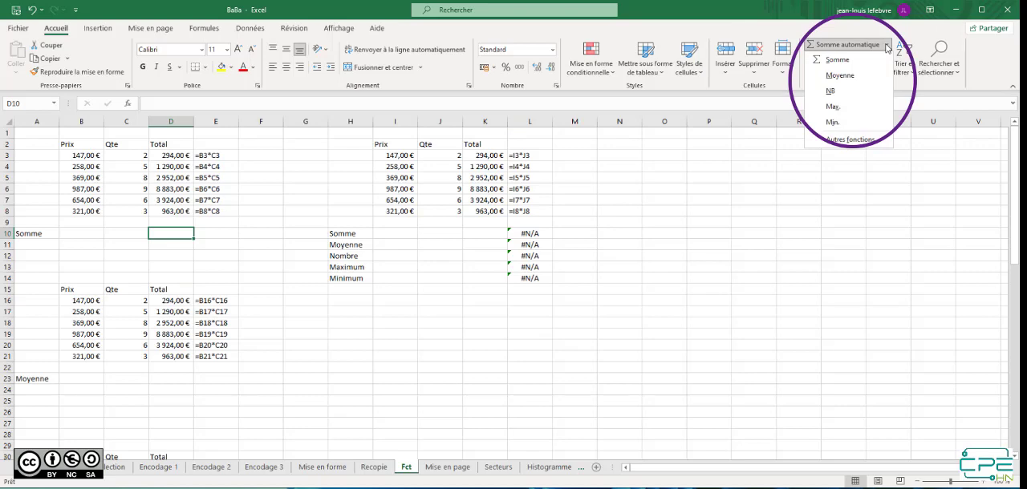
left_click(838, 60)
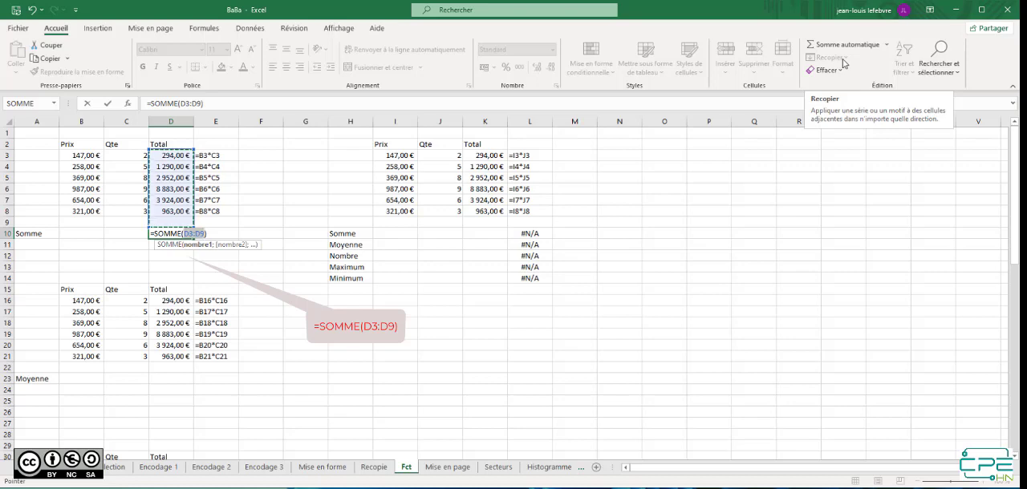
key("Return")
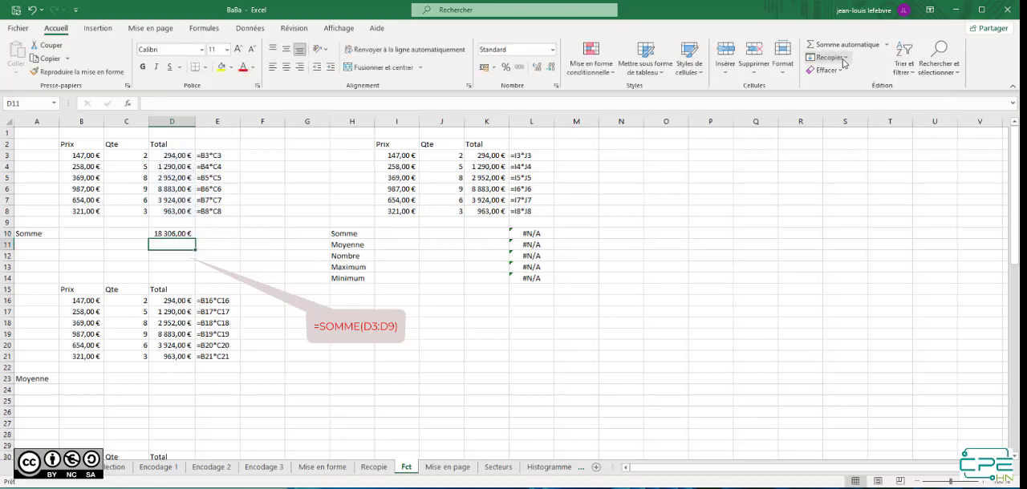
Insert the automatic average =MOYENNE(D16:D22) in D23 for the second table's Total column
left_click(179, 381)
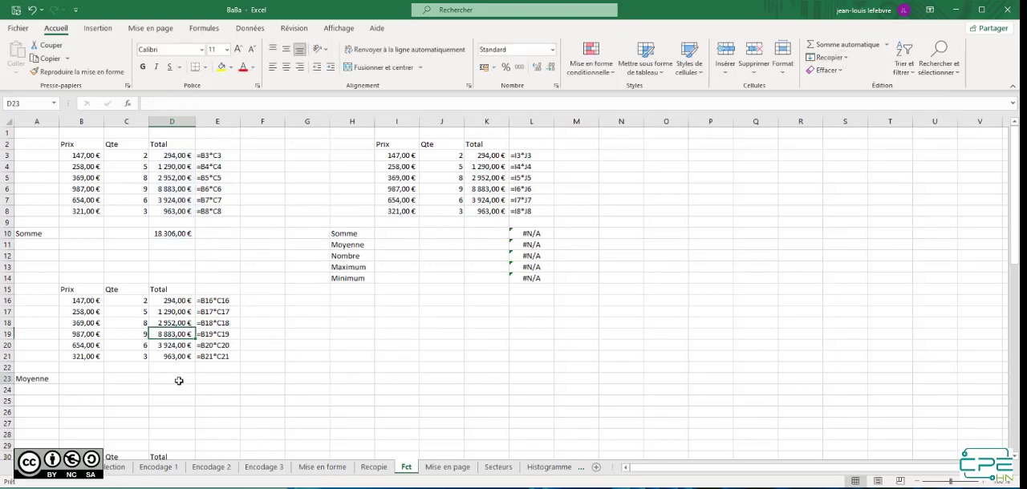
left_click(886, 45)
left_click(862, 77)
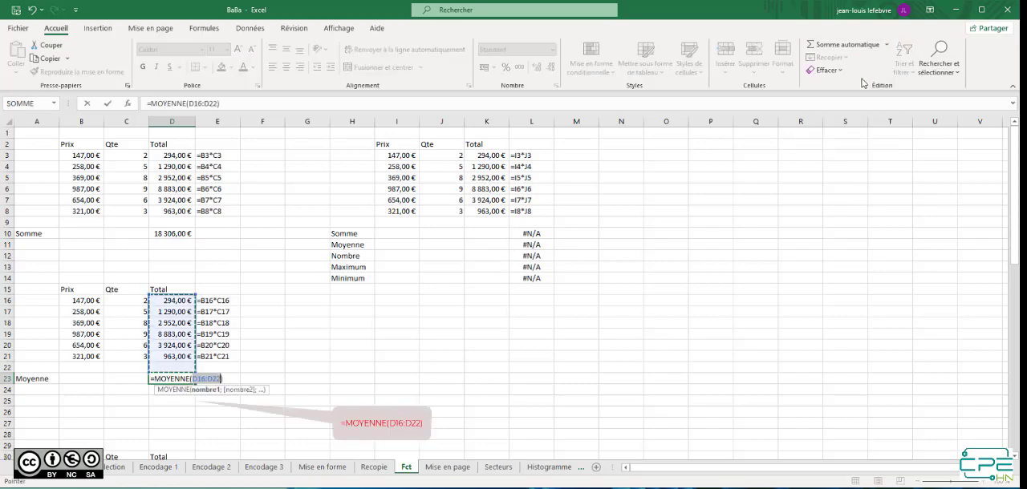
key("Return")
Insert the automatic count =NB(D31:D37) in D38 for the Total column of the Nombre table
scroll(690, 129, "down", 1)
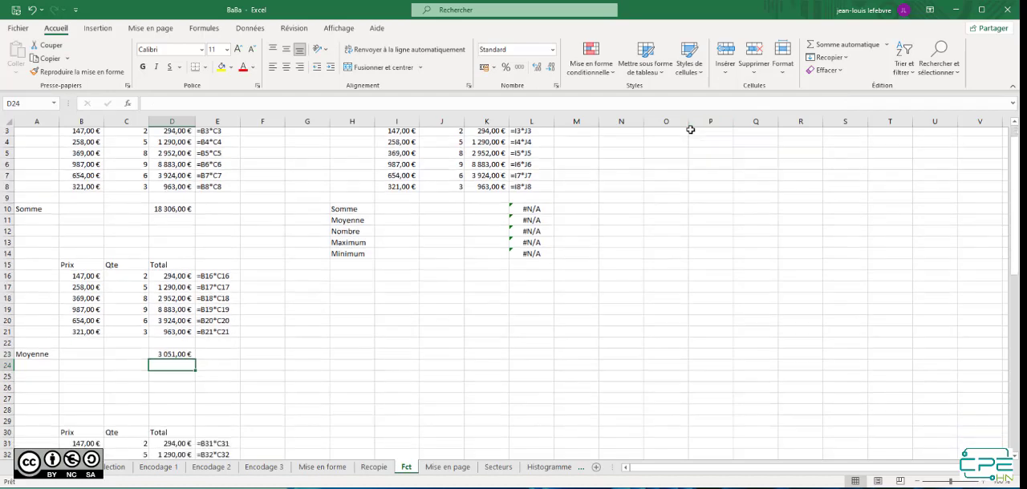
scroll(690, 129, "down", 4)
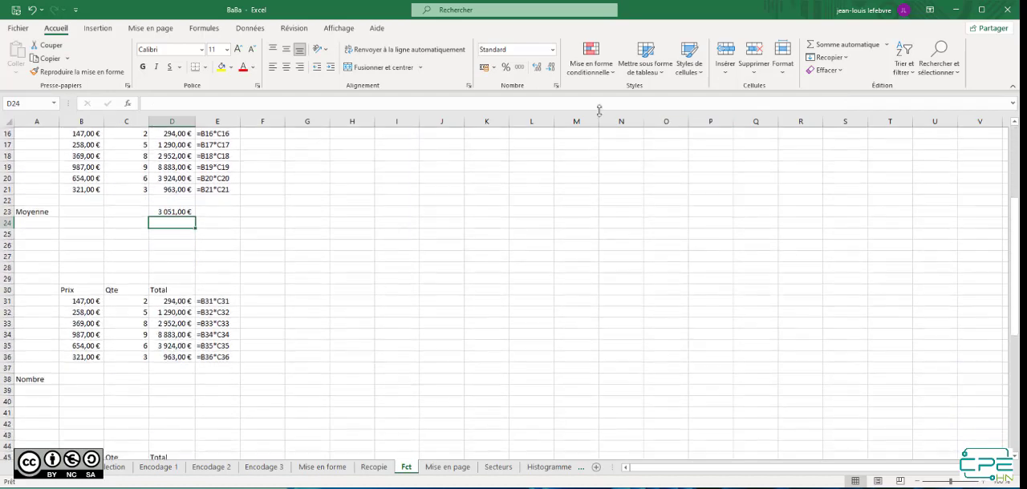
left_click(174, 380)
left_click(887, 45)
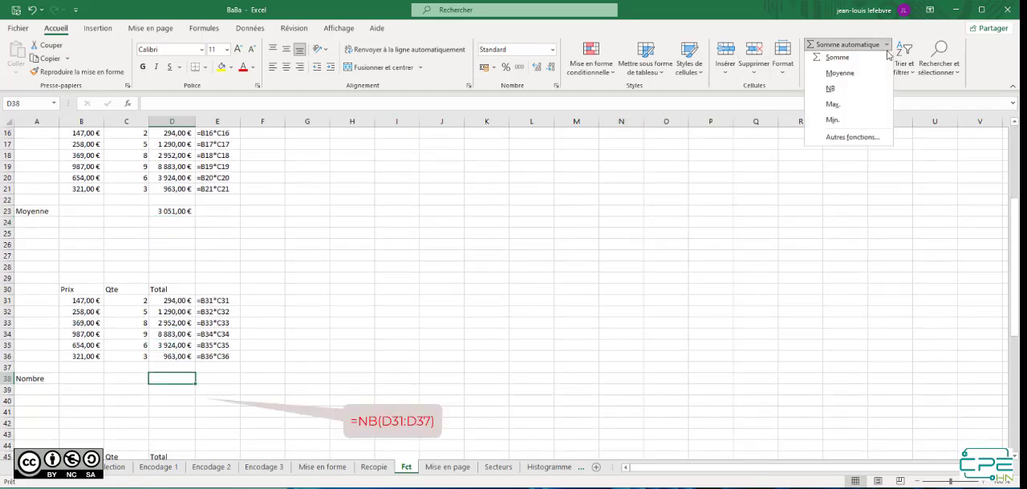
left_click(843, 96)
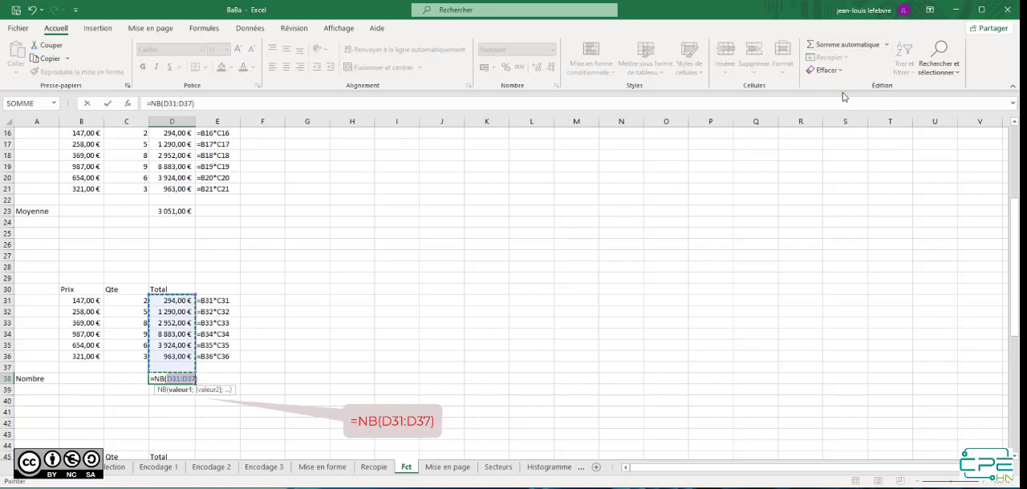
key("Return")
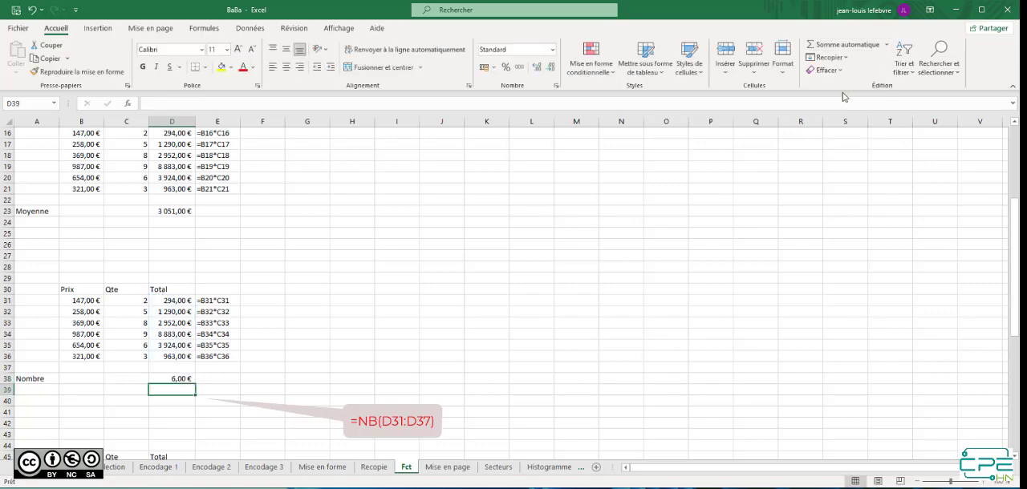
Insert the automatic maximum =MAX(D46:D52) in D53 for the Total column of the Maximum table
scroll(344, 229, "down", 4)
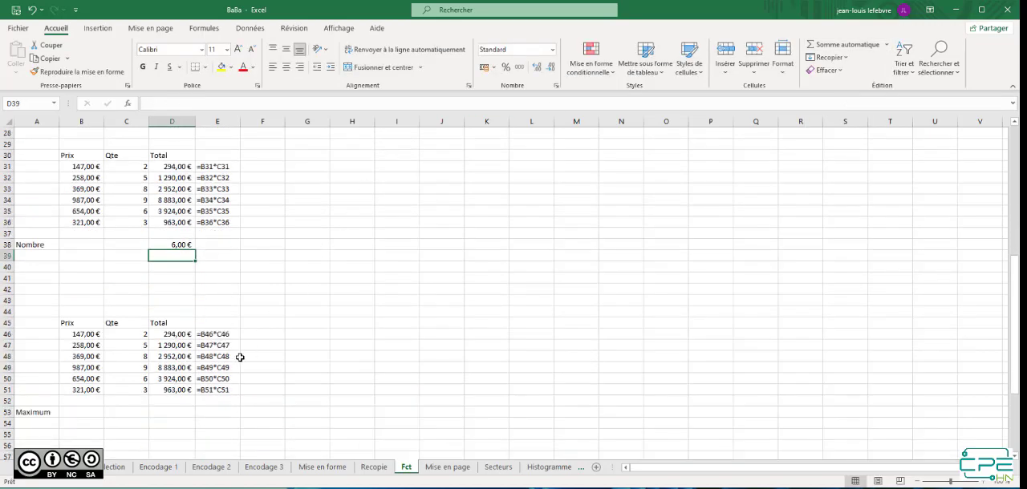
left_click(174, 412)
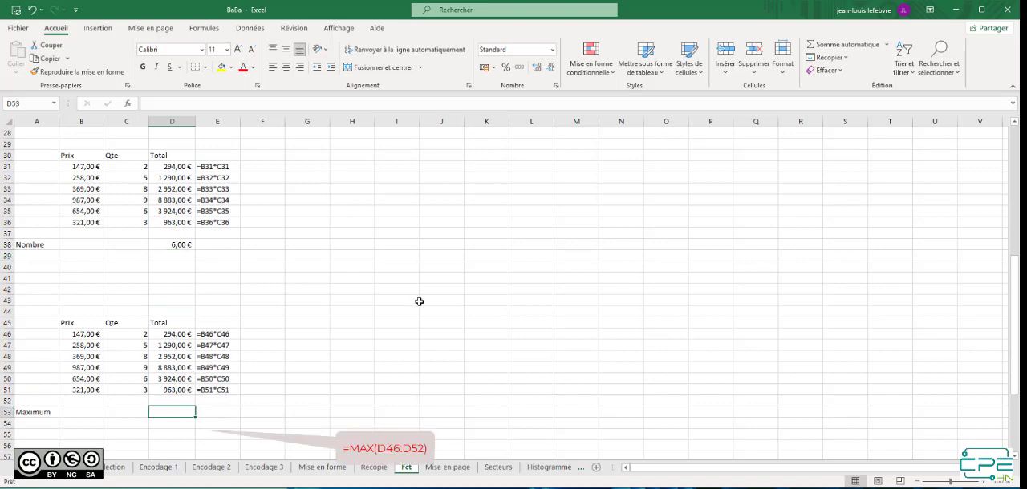
left_click(886, 45)
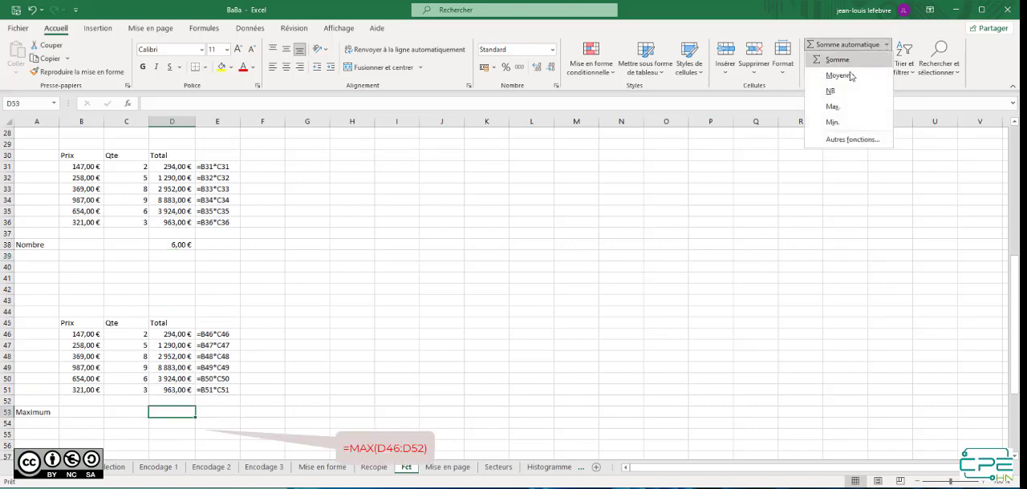
left_click(834, 106)
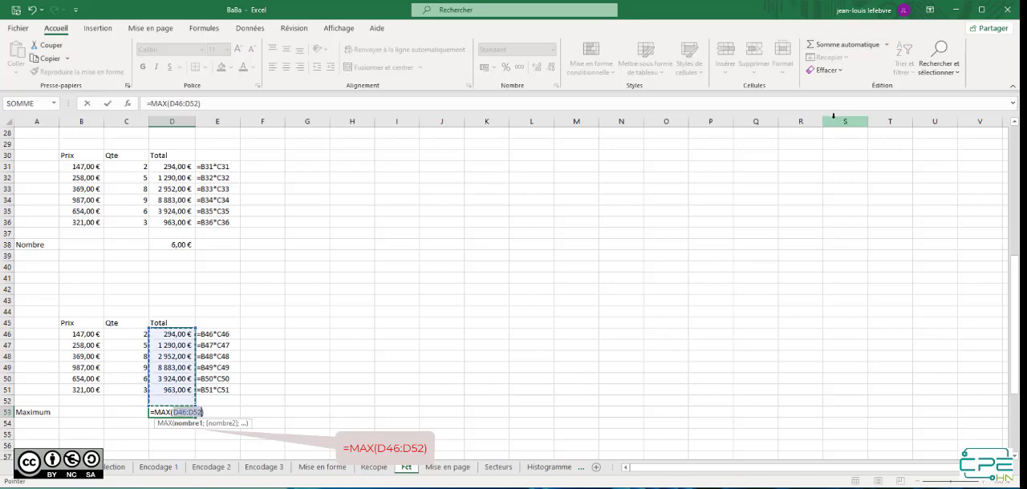
key("Return")
Insert the automatic minimum =MIN(D61:D67) in D68 for the Total column of the Minimum table
scroll(466, 298, "down", 6)
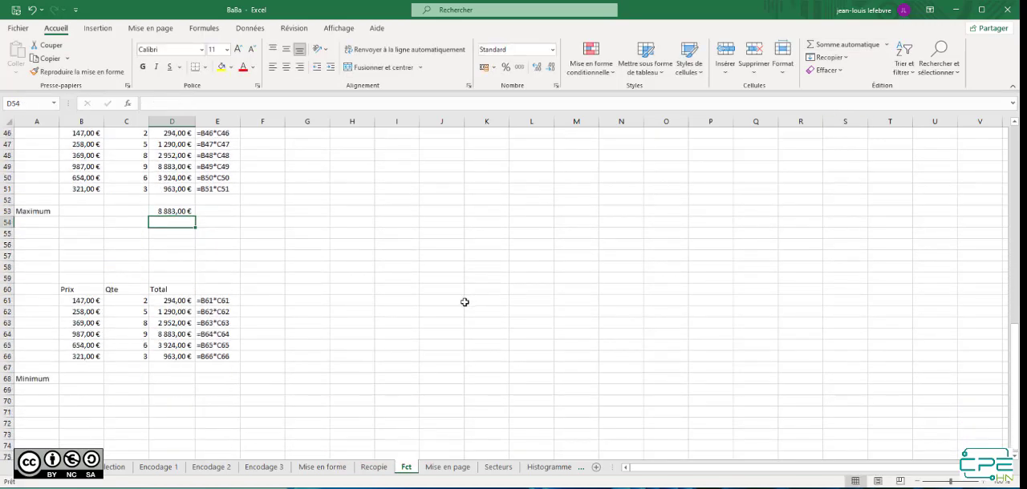
left_click(182, 379)
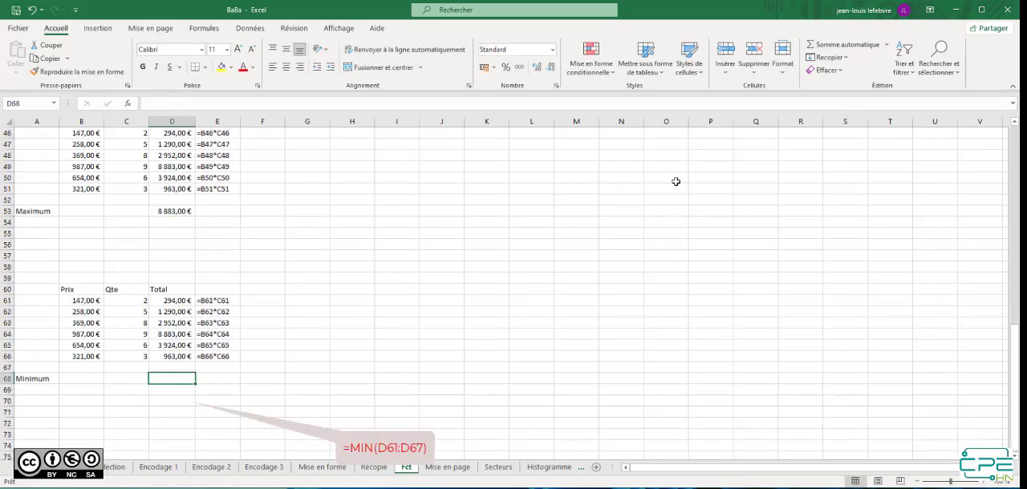
left_click(886, 45)
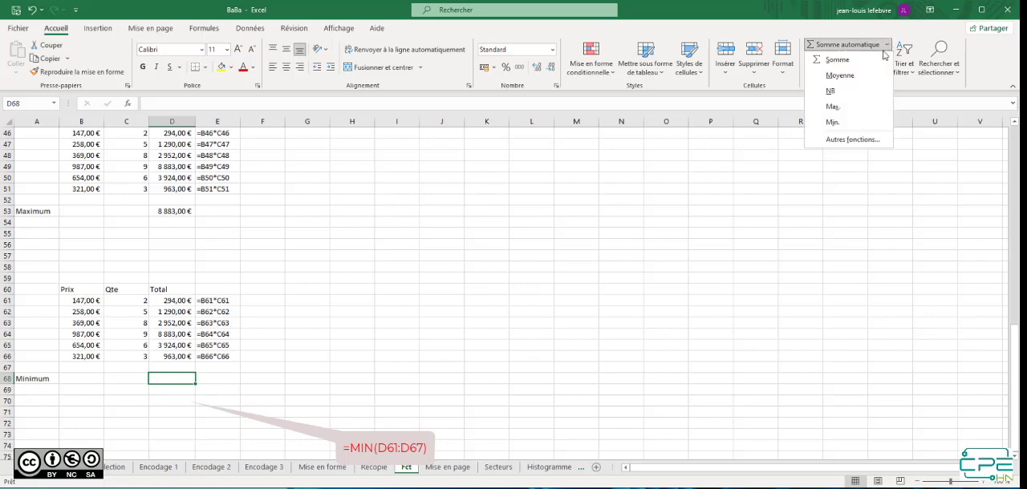
left_click(833, 122)
key("Return")
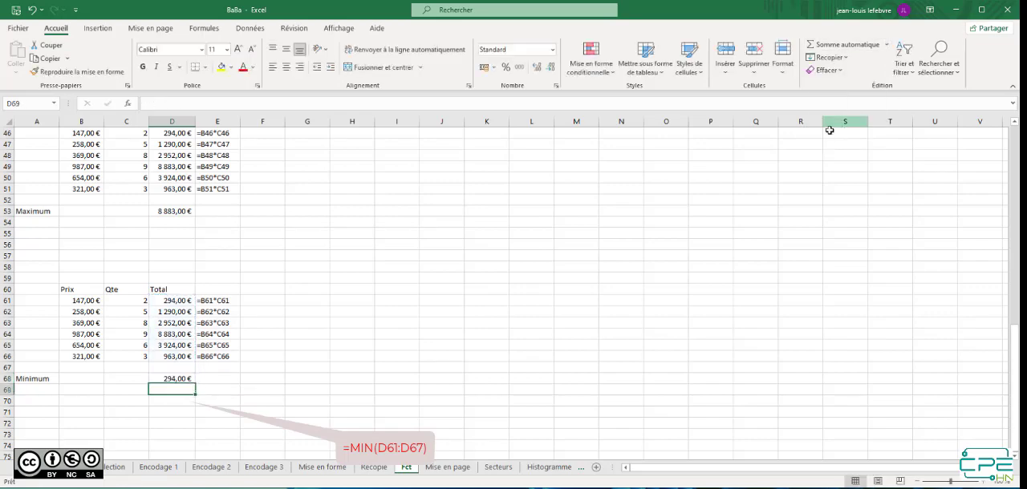
Insert the automatic sum =SOMME(K3:K9) in K10, on the Somme row of the summary starting in column H
scroll(446, 232, "up", 15)
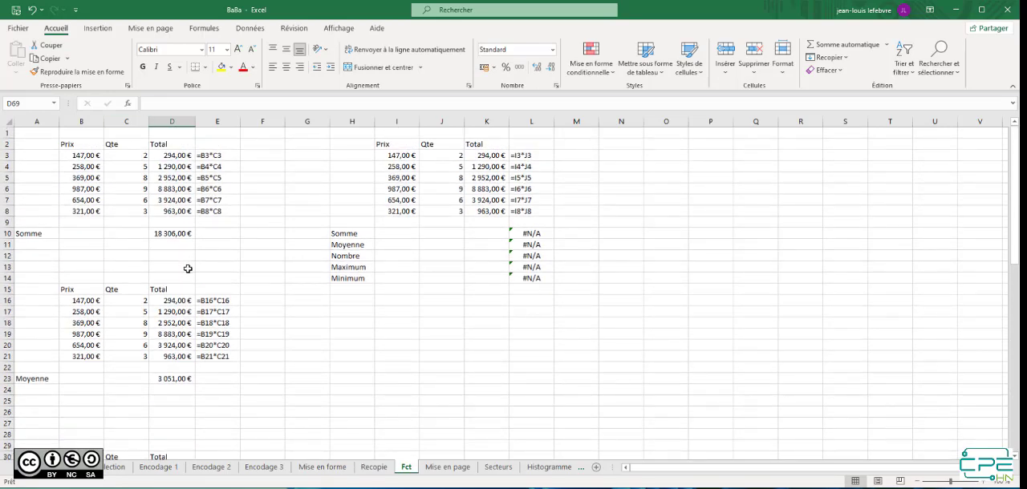
left_click(488, 233)
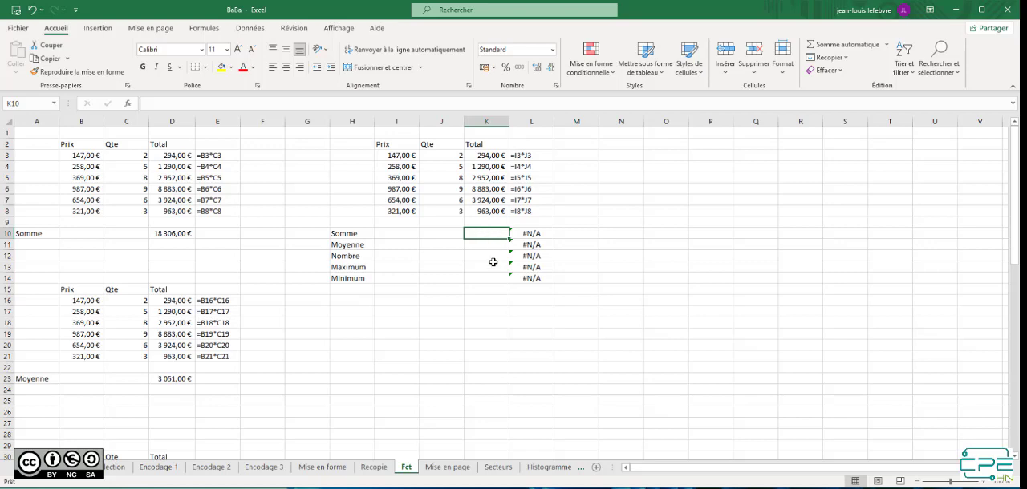
left_click(849, 45)
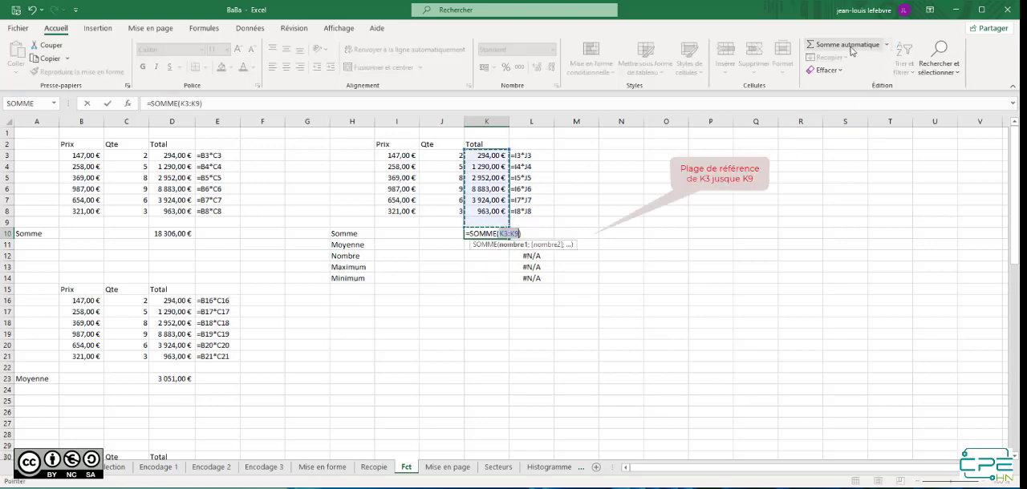
key("Return")
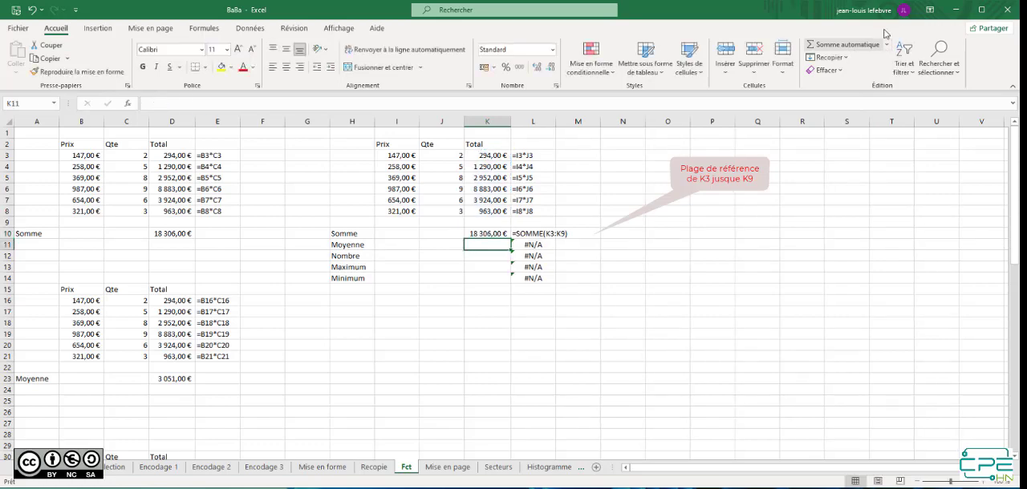
Insert the automatic average in K11 and correct its range to K3:K9, giving =MOYENNE(K3:K9)
left_click(887, 45)
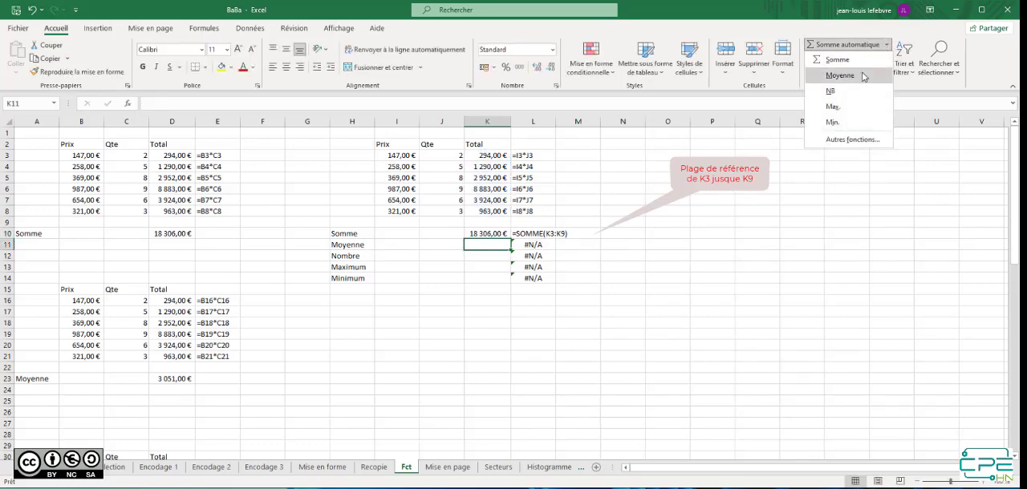
left_click(891, 71)
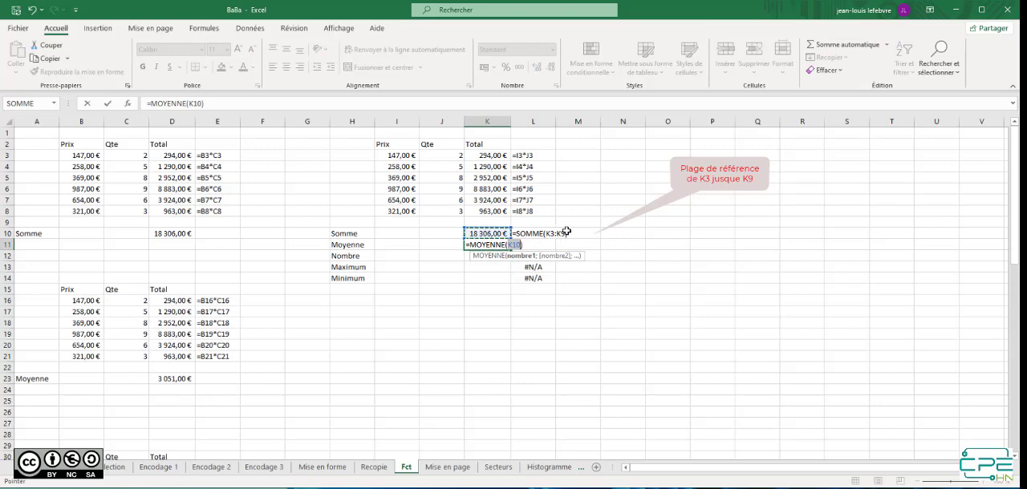
left_click_drag(499, 223, 502, 158)
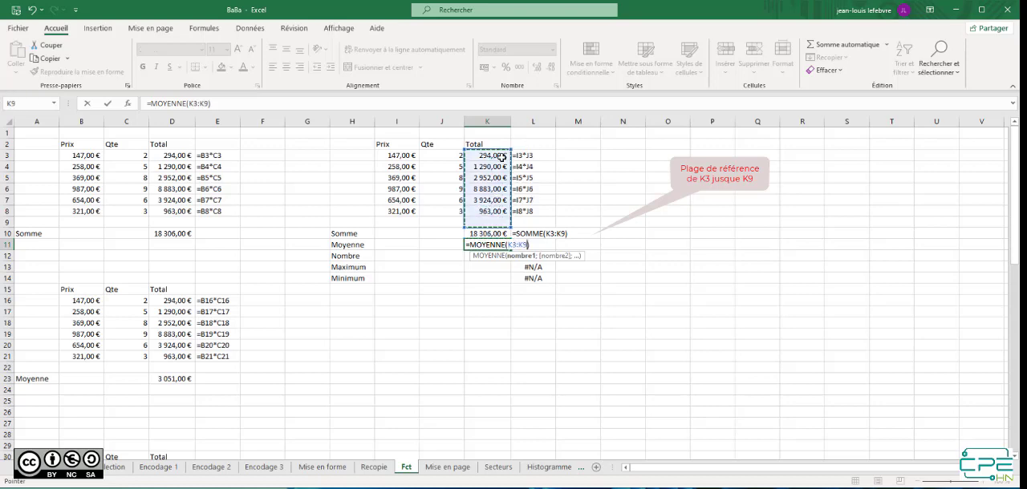
key("Return")
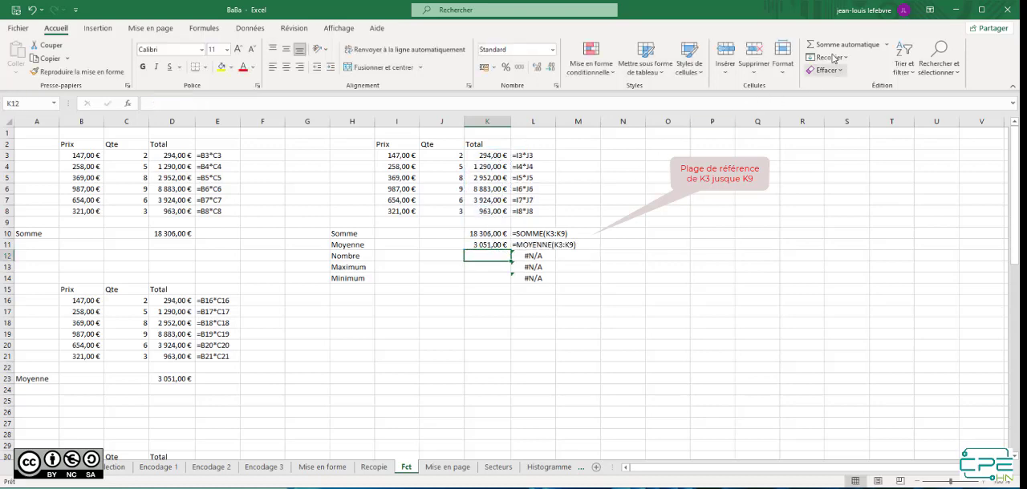
Insert the automatic count in K12 with the range set to K3:K9, giving =NB(K3:K9)
left_click(888, 47)
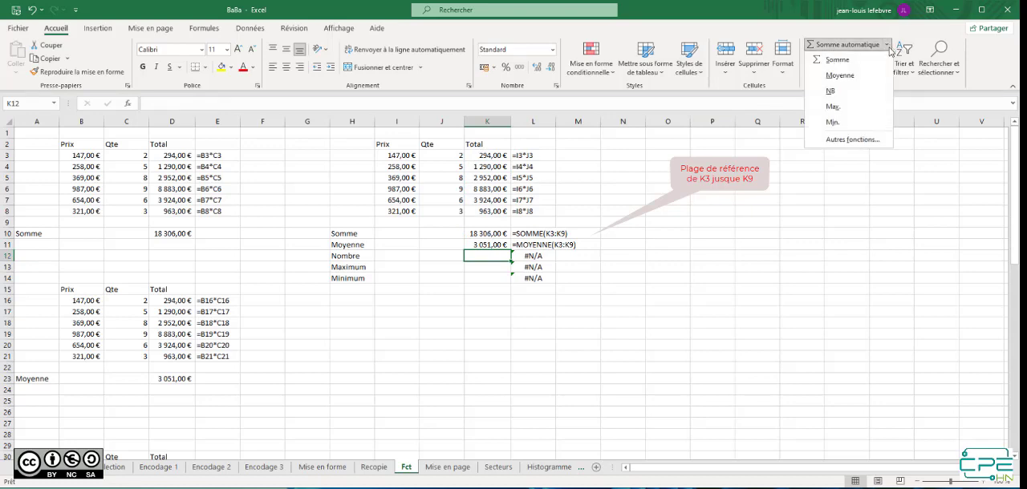
left_click(831, 91)
left_click_drag(485, 223, 482, 154)
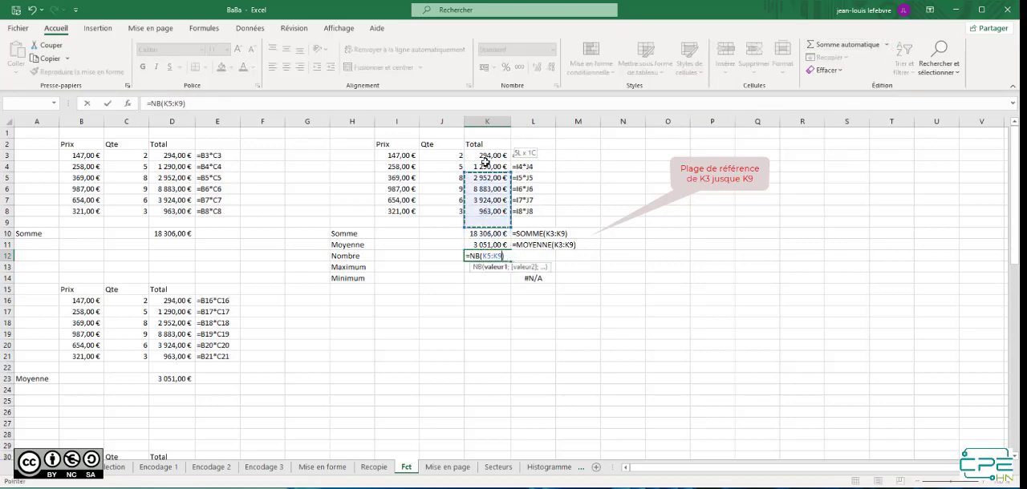
key("Return")
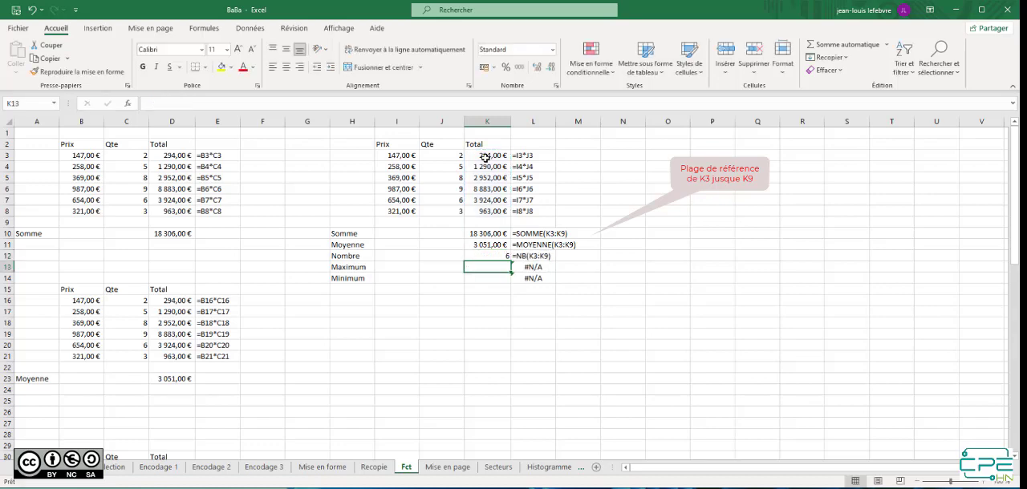
Insert the automatic maximum in K13 and replace its proposed range with K3:K9, giving =MAX(K3:K9)
left_click(887, 45)
left_click(833, 106)
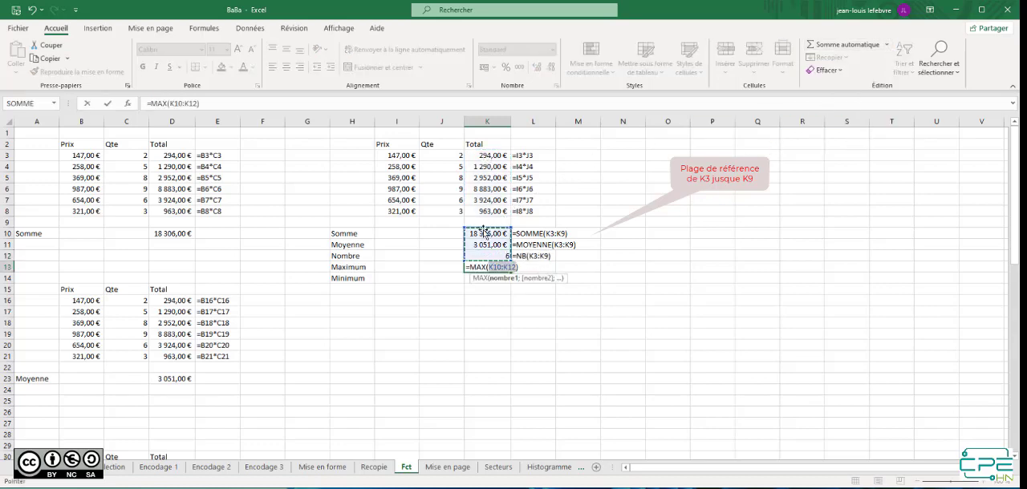
left_click_drag(492, 222, 493, 155)
key("Return")
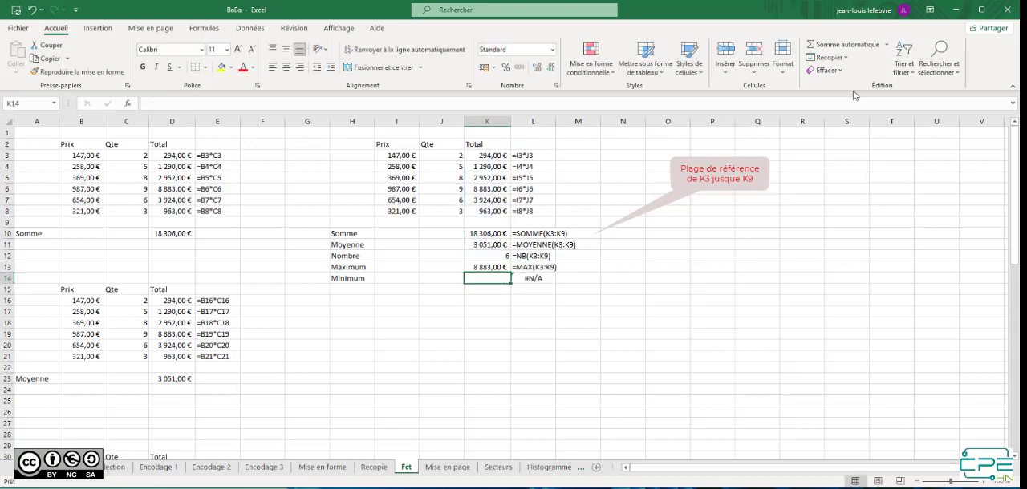
Insert the automatic minimum =MIN(K3:K9) in K14, check its arguments in the function arguments dialog and accept it
left_click(887, 45)
left_click(835, 122)
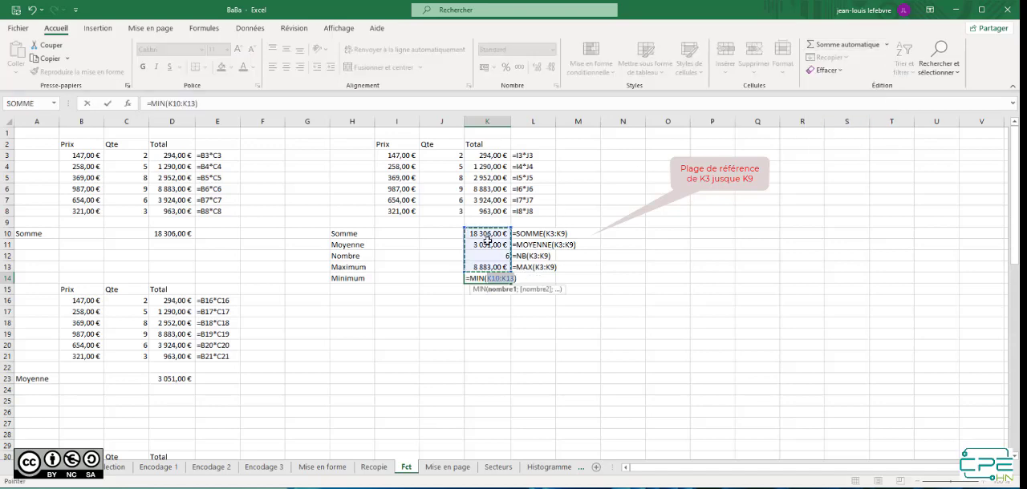
left_click_drag(493, 220, 500, 156)
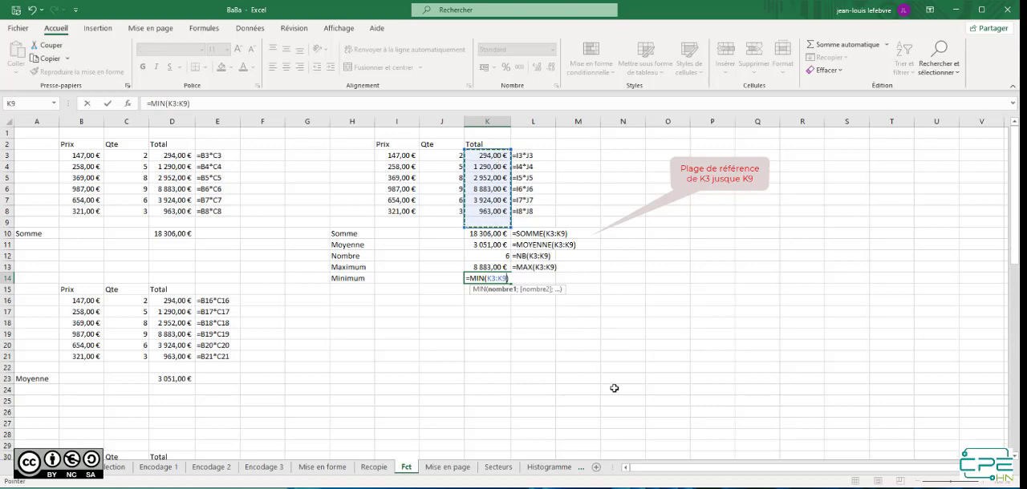
left_click(129, 105)
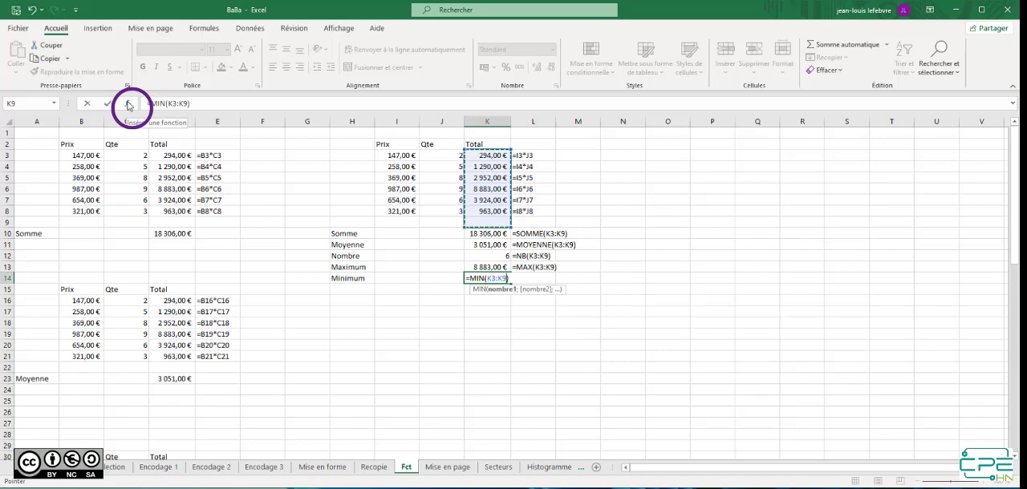
left_click(129, 106)
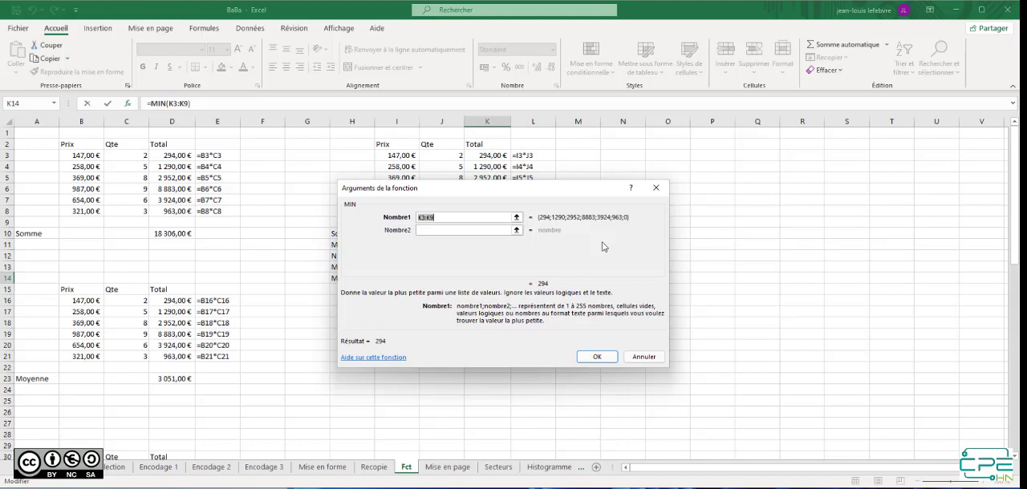
left_click(609, 359)
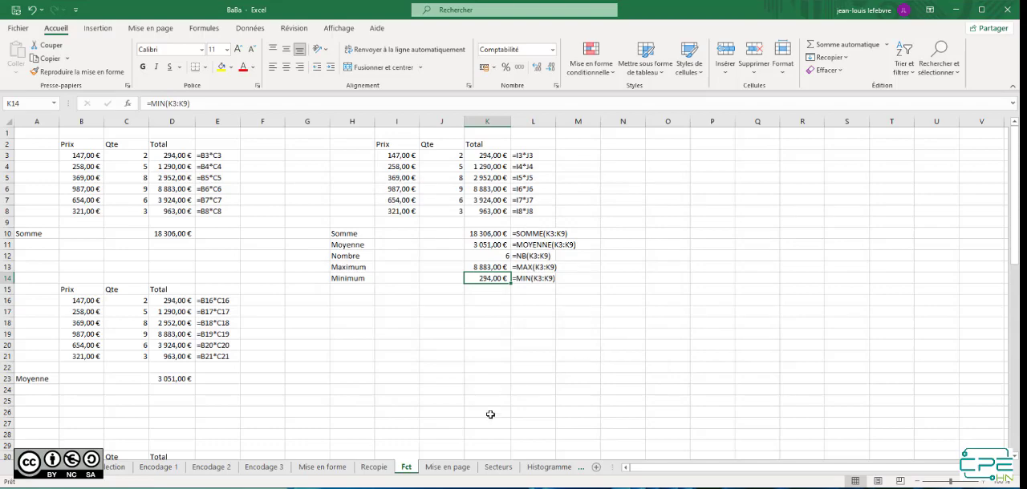
Open the Mise en page sheet and check both pages of its print preview, returning to the sheet
left_click(454, 469)
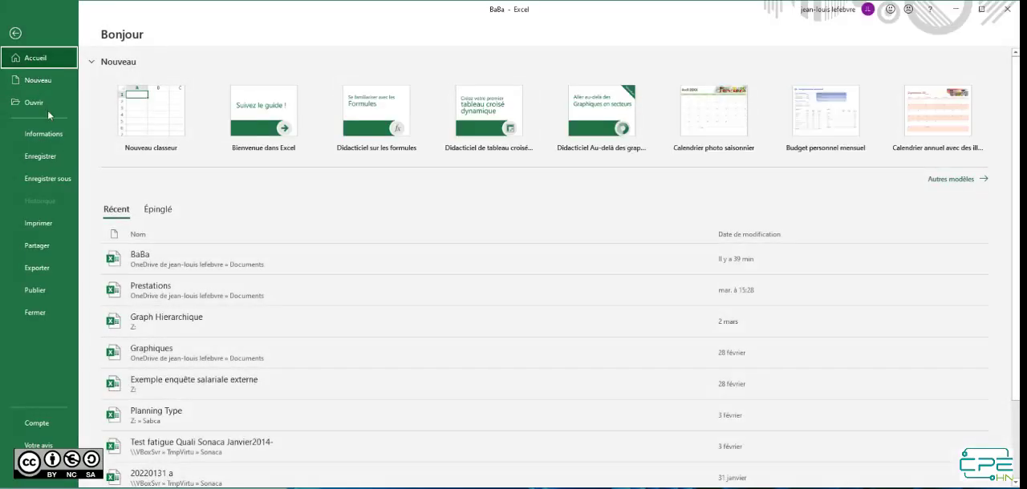
left_click(44, 224)
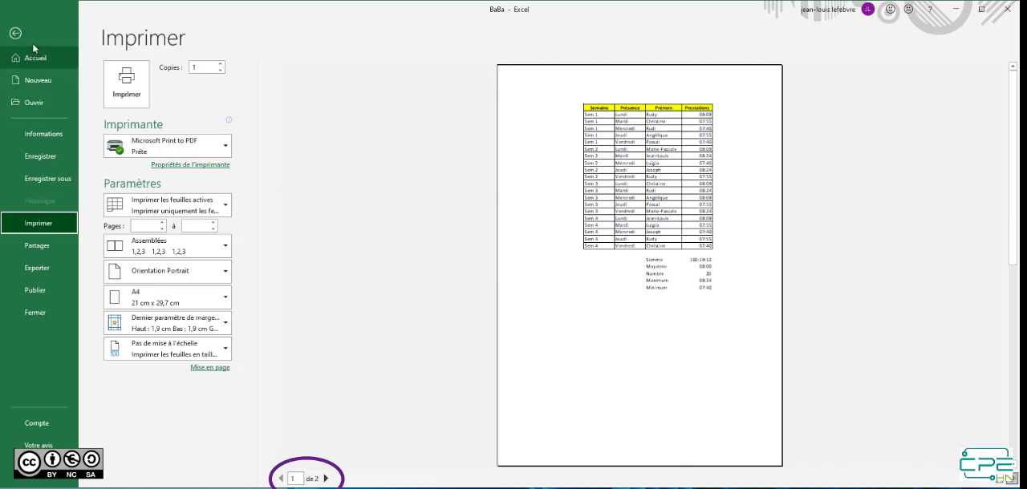
left_click(326, 479)
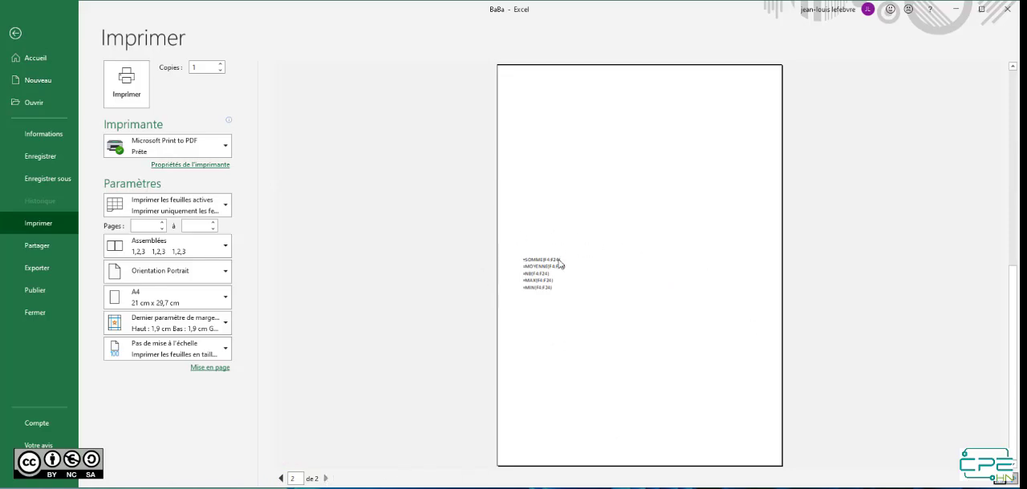
key("Escape")
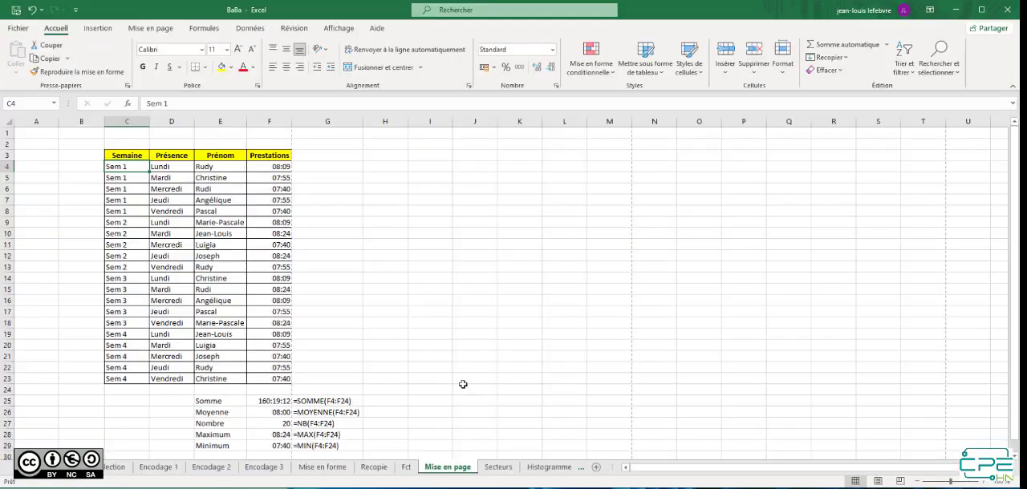
Fit the Mise en page sheet's printout to 1 page wide by 1 page tall and check the print preview
scroll(463, 384, "down", 1)
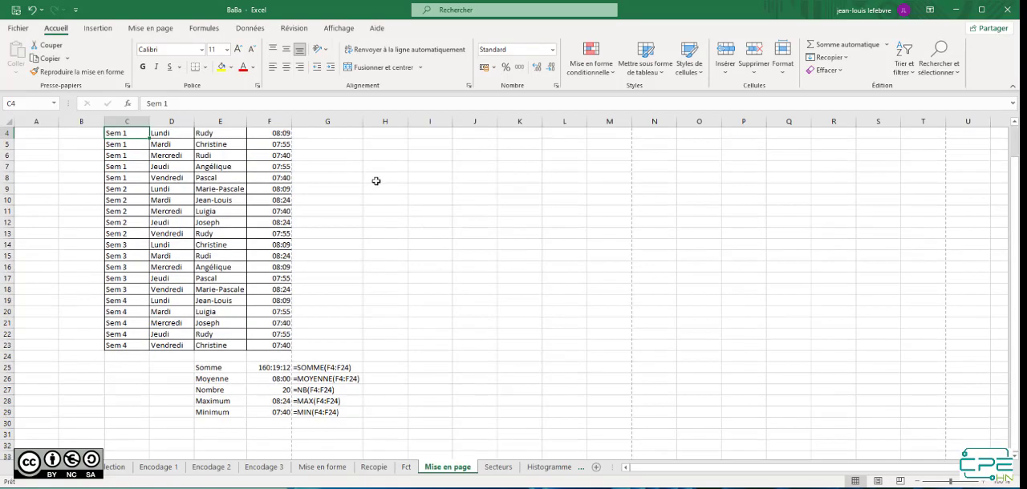
left_click(169, 29)
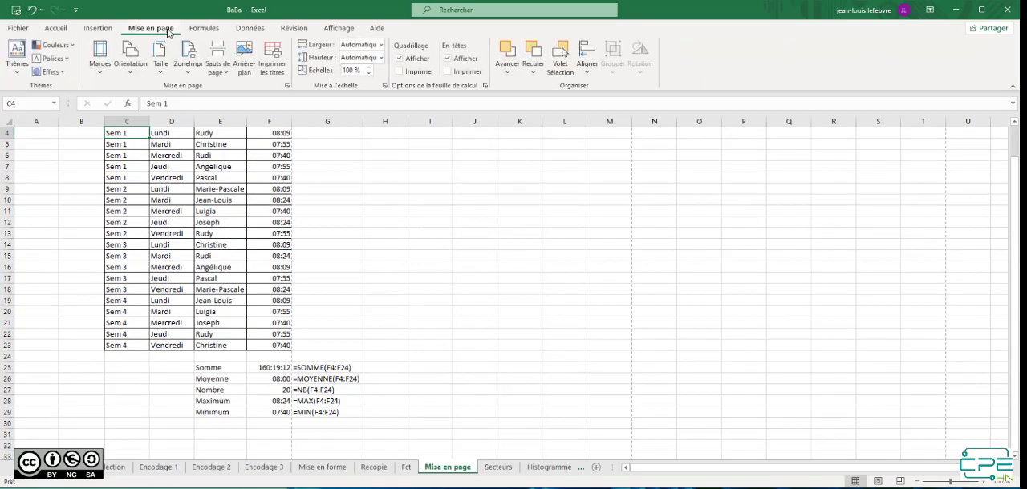
left_click(288, 85)
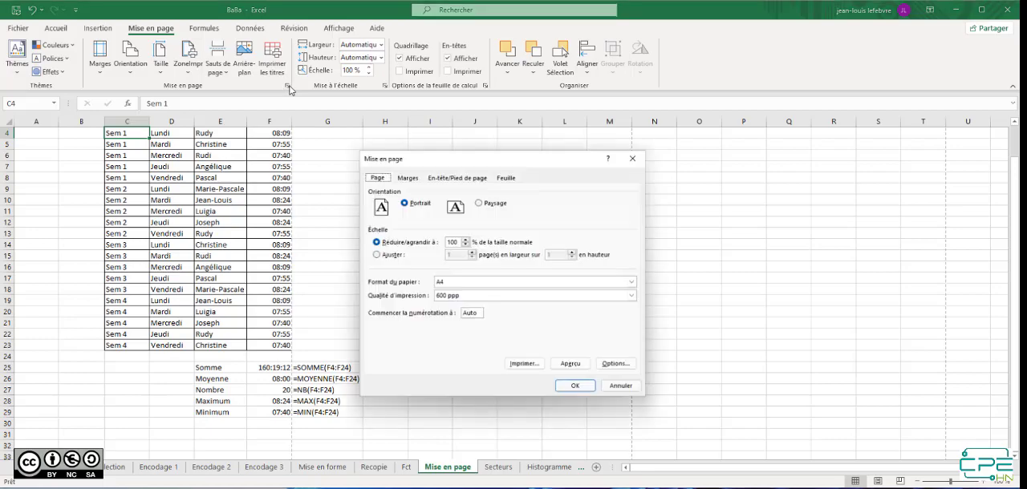
left_click(390, 256)
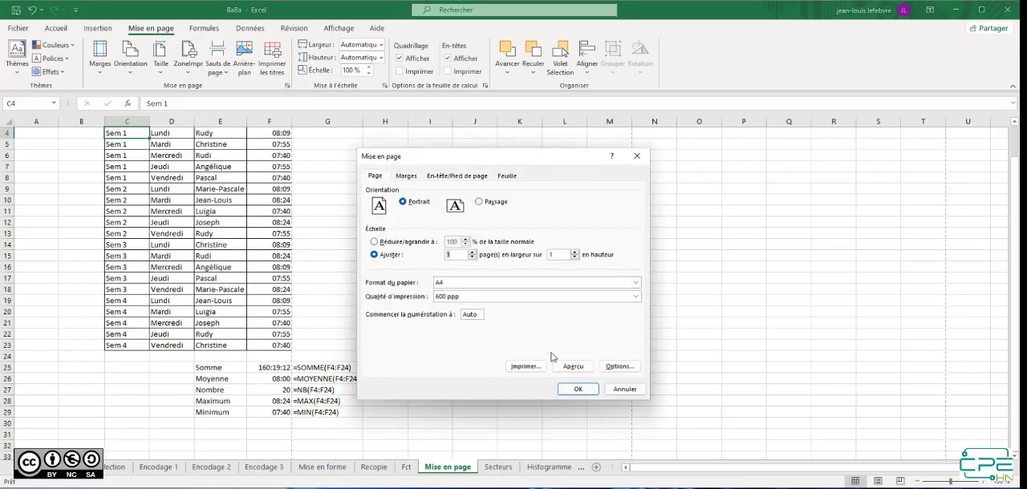
left_click(574, 367)
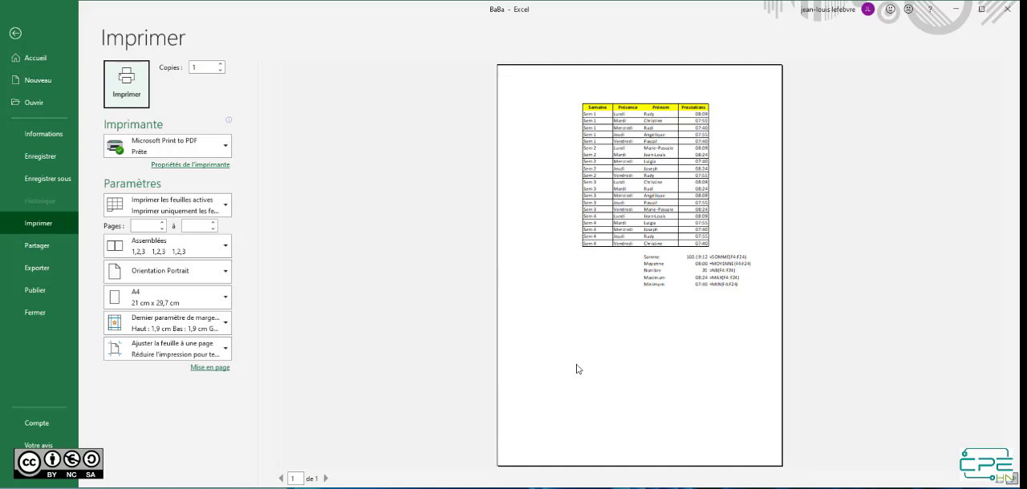
key("Escape")
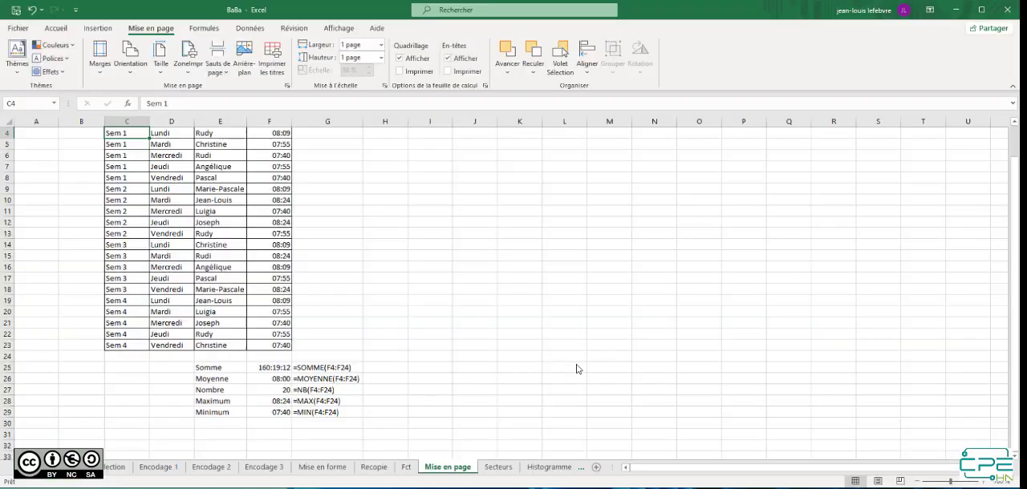
Define C3:G29 as the print area of the Mise en page sheet and check the print preview
left_click(351, 414)
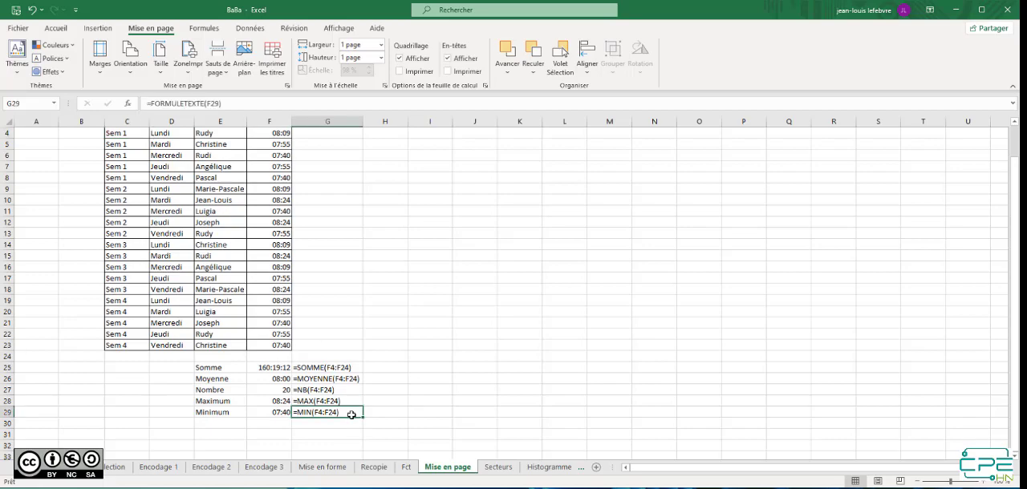
left_click_drag(352, 415, 129, 155)
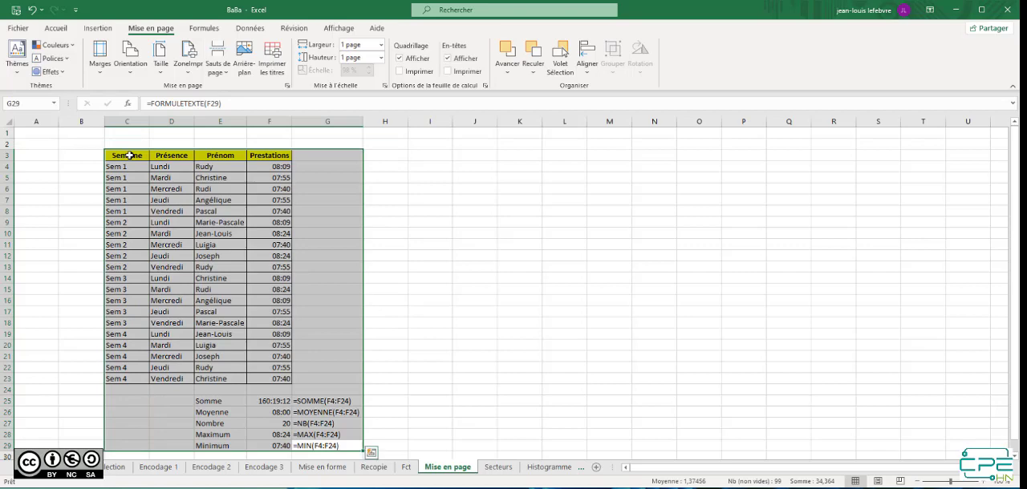
left_click(191, 75)
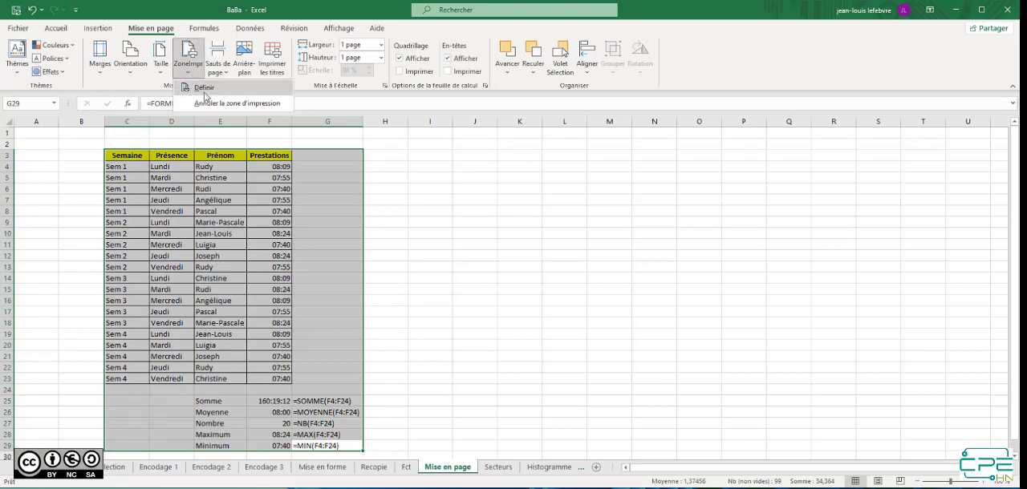
left_click(206, 93)
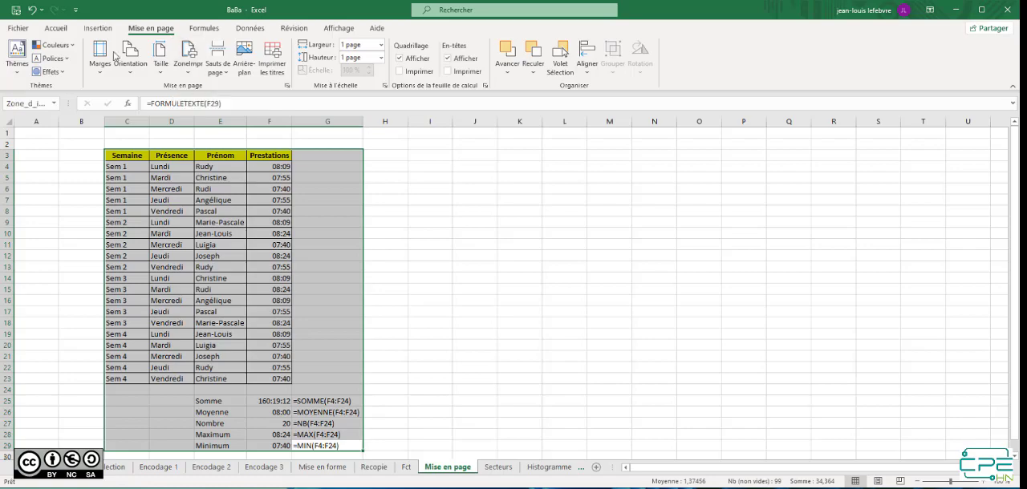
left_click(16, 29)
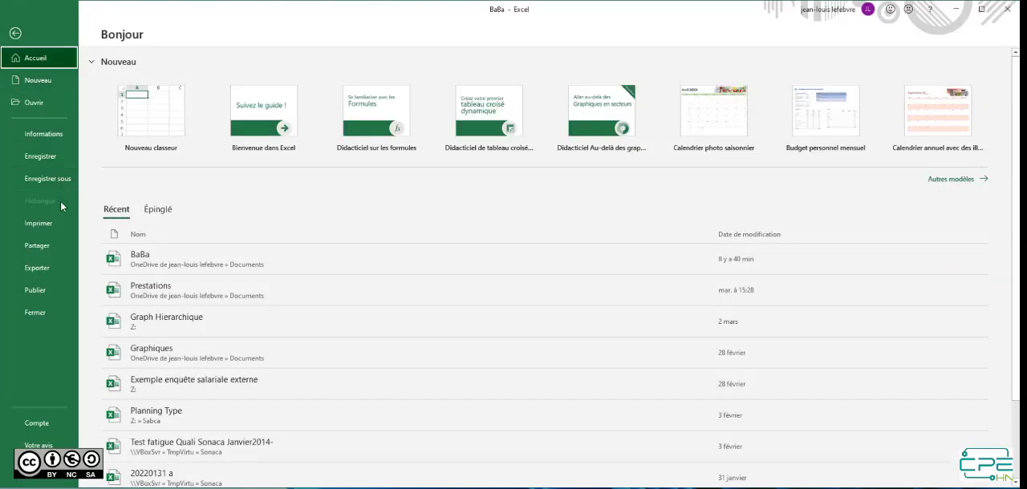
left_click(50, 226)
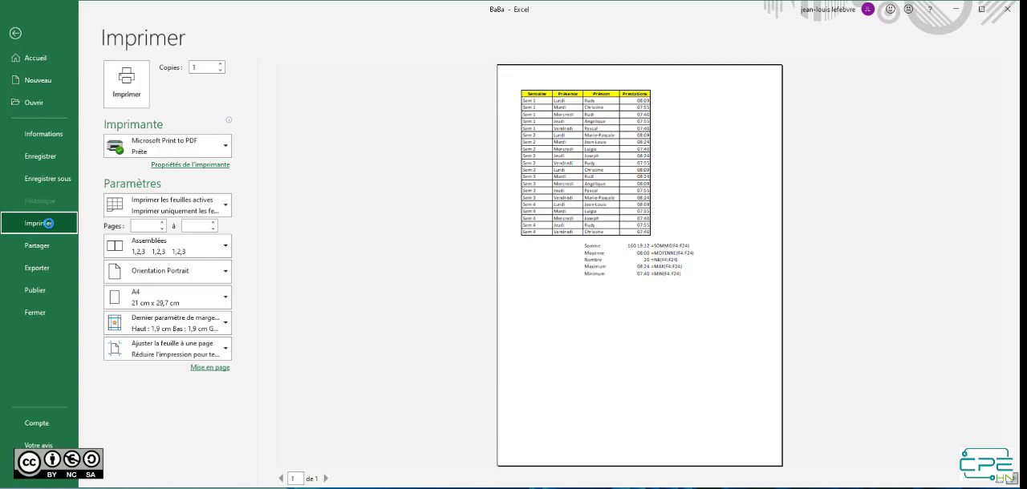
key("Escape")
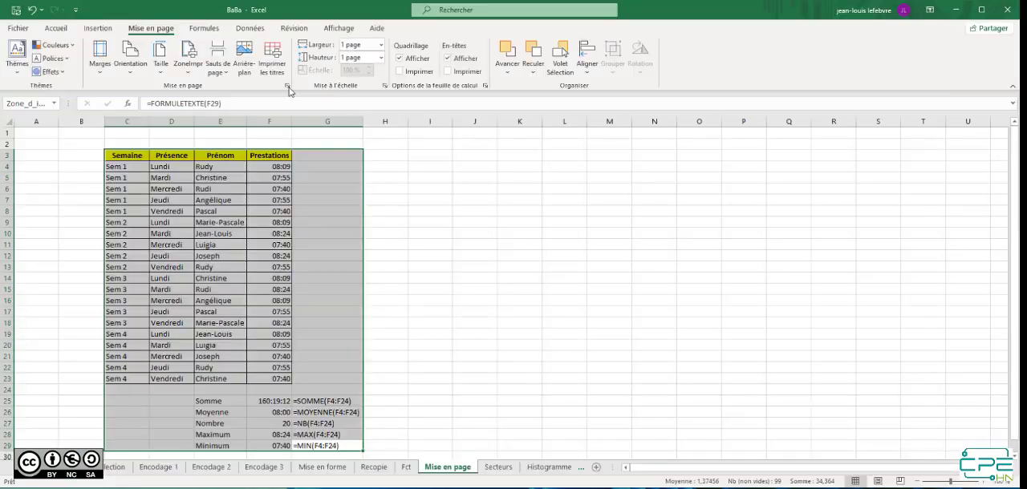
Center the printout horizontally and vertically on the page and check the result in the print preview
left_click(286, 89)
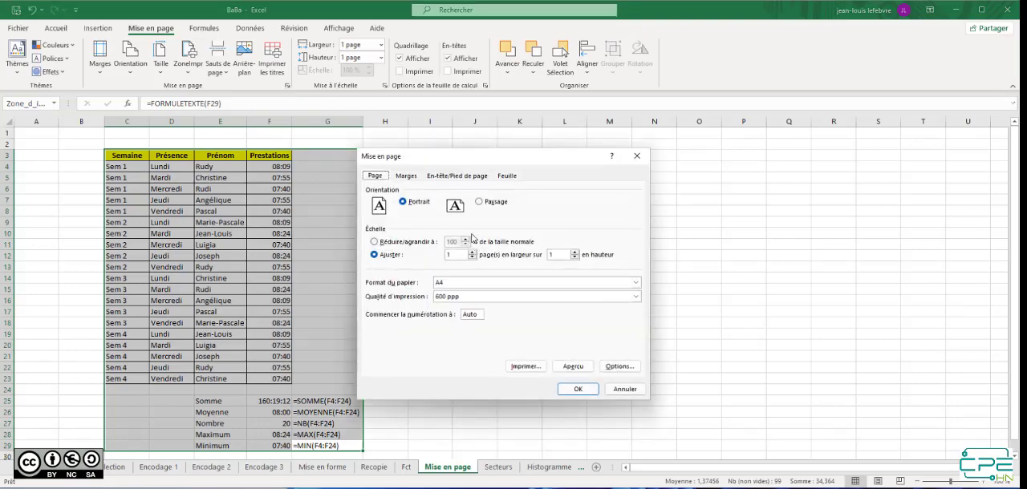
left_click(406, 177)
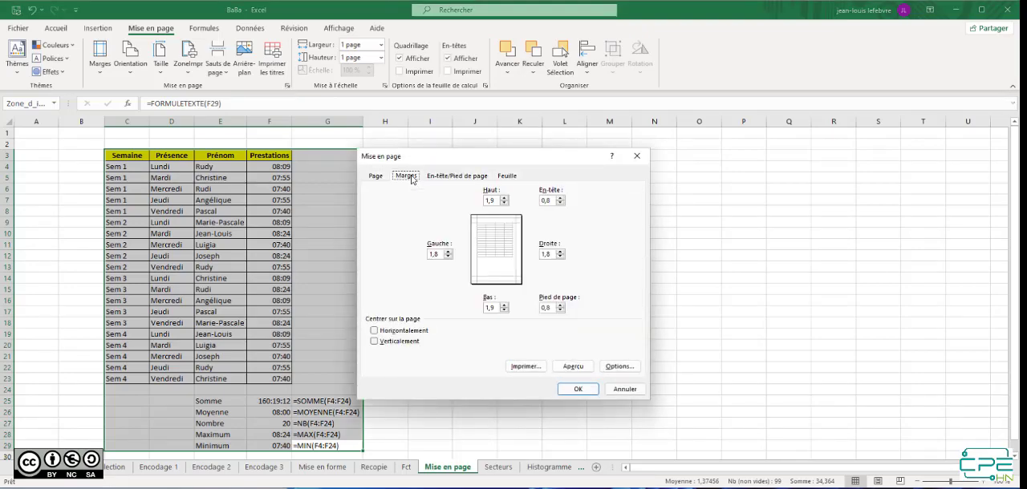
left_click(405, 332)
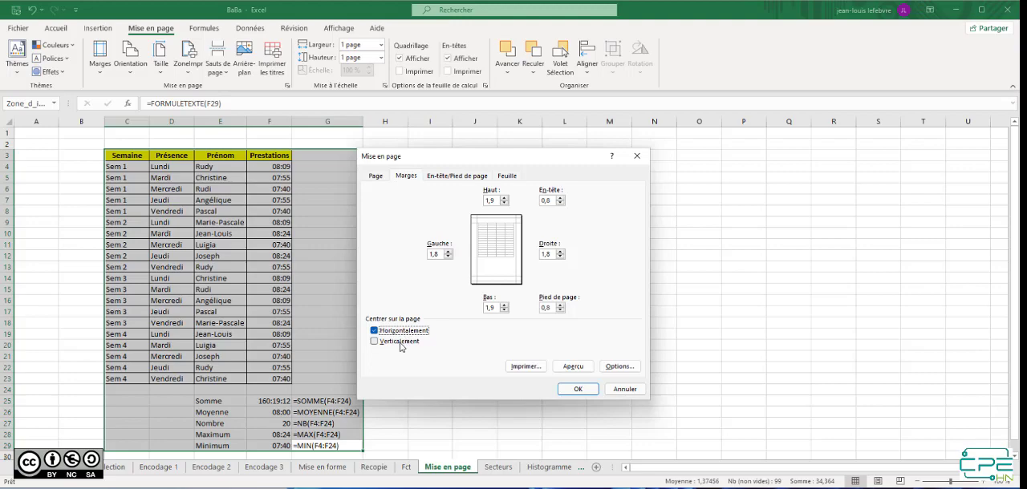
left_click(405, 341)
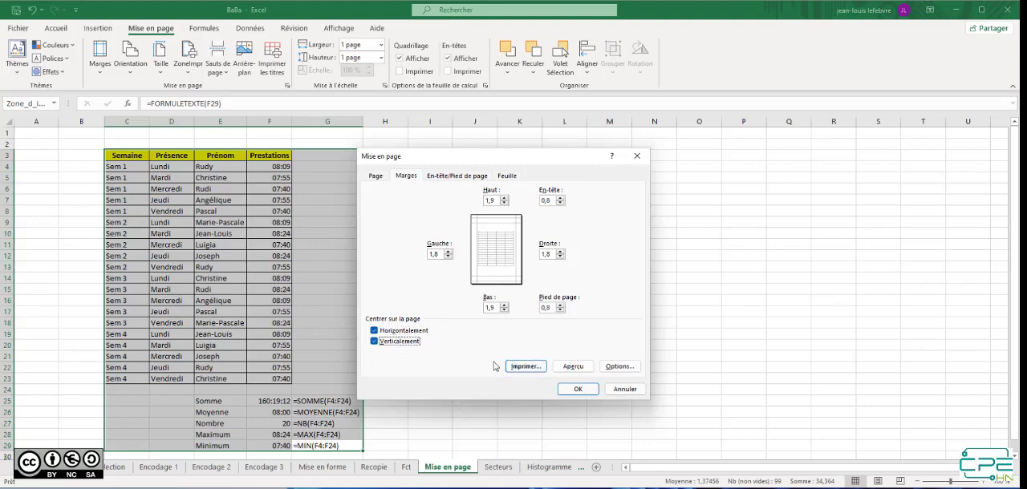
left_click(580, 369)
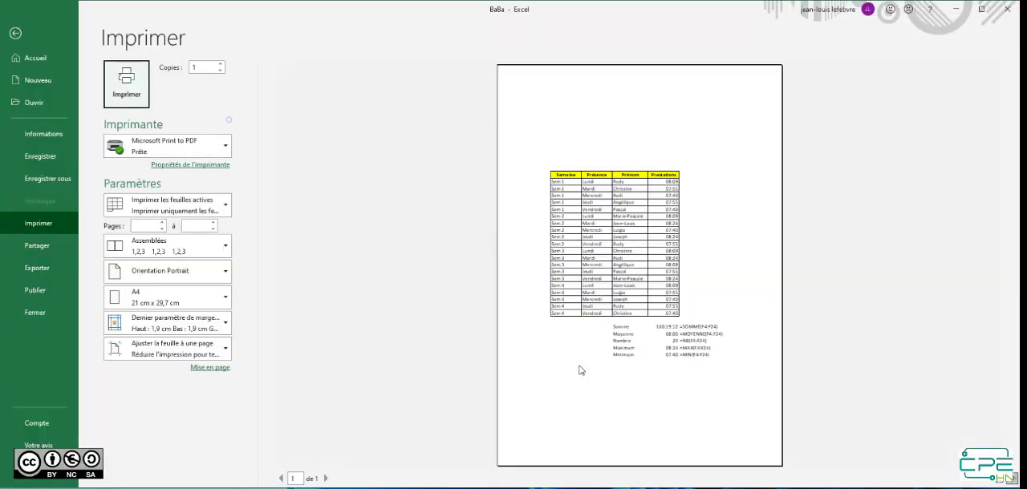
left_click(18, 33)
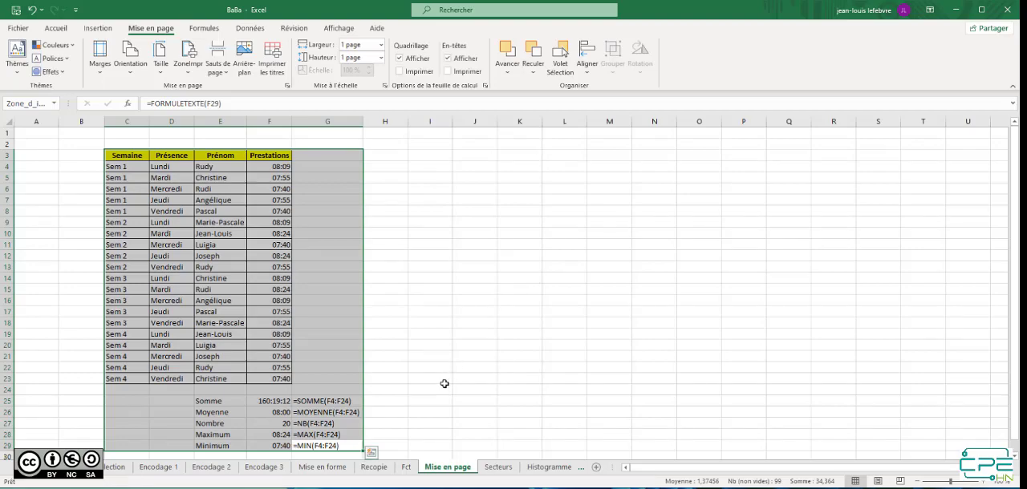
On the Secteurs sheet, insert a 2D pie chart of C.A. by Branche and place it enlarged beside the data, spanning about E2:N26
left_click(498, 468)
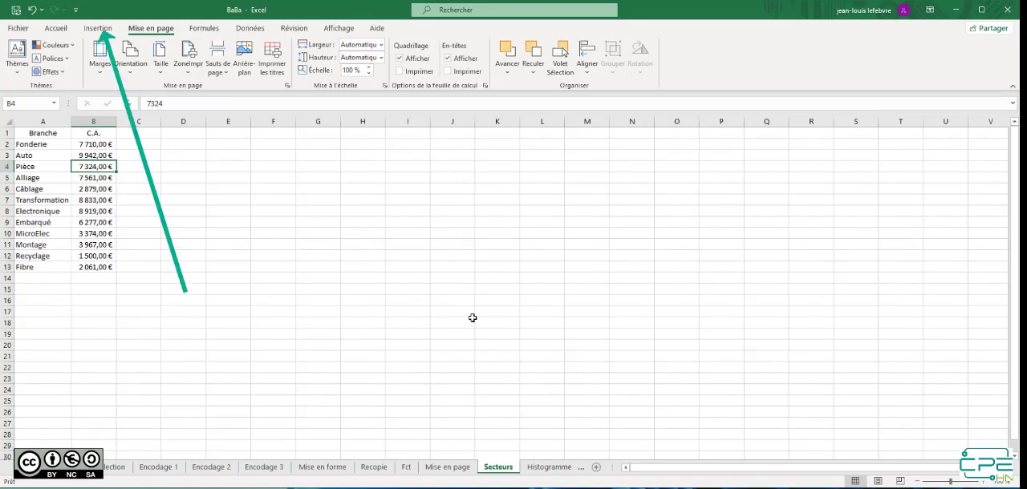
left_click(100, 30)
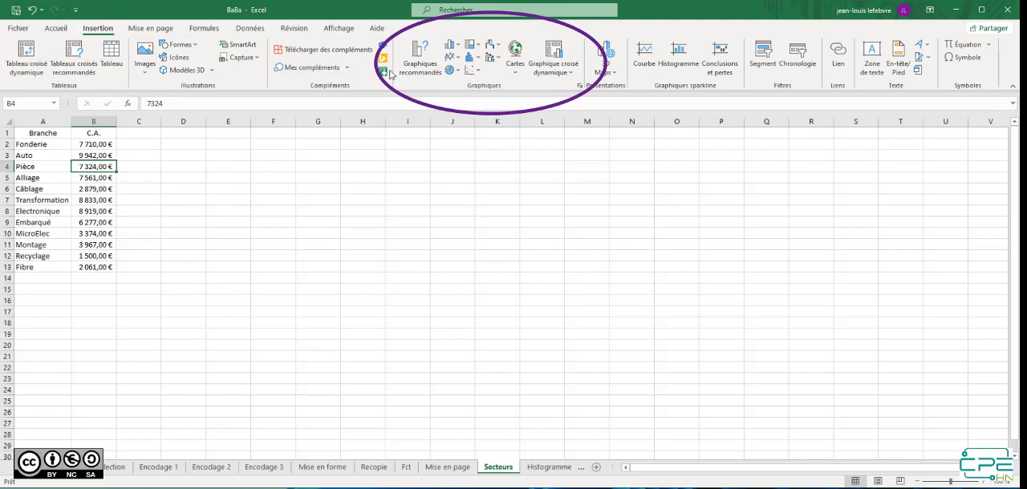
left_click(459, 72)
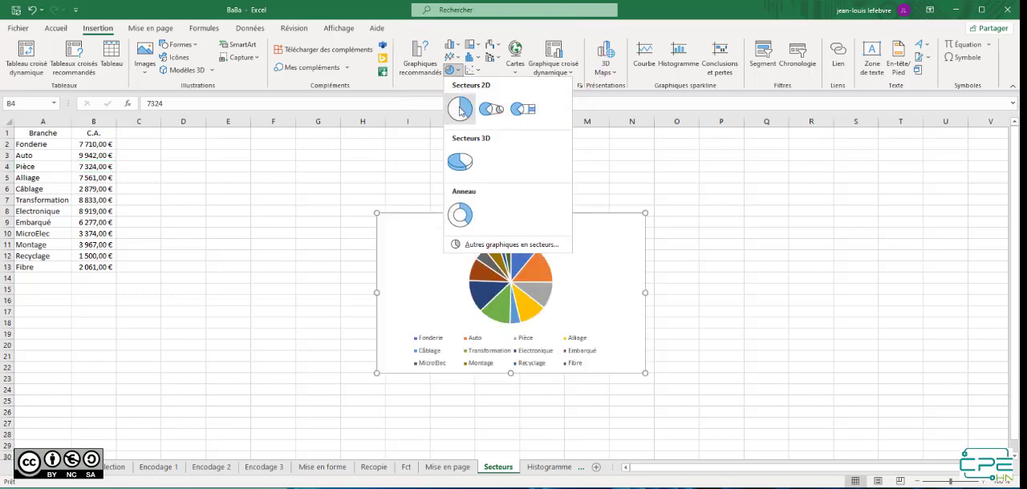
left_click(460, 110)
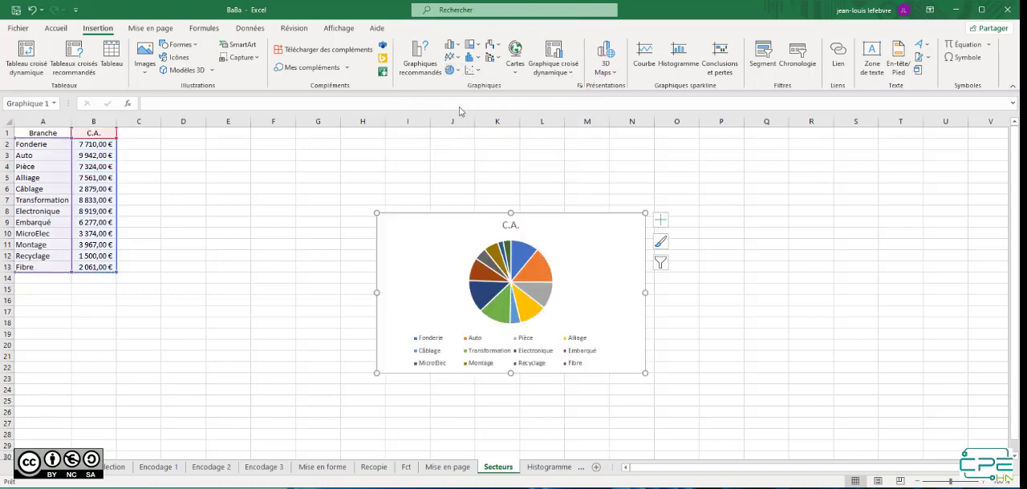
left_click_drag(406, 222, 229, 151)
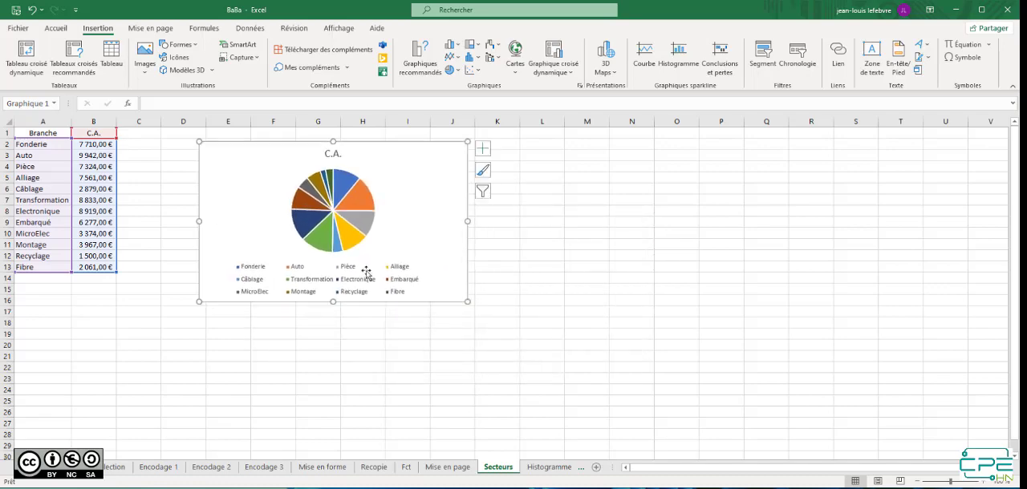
left_click_drag(466, 302, 634, 424)
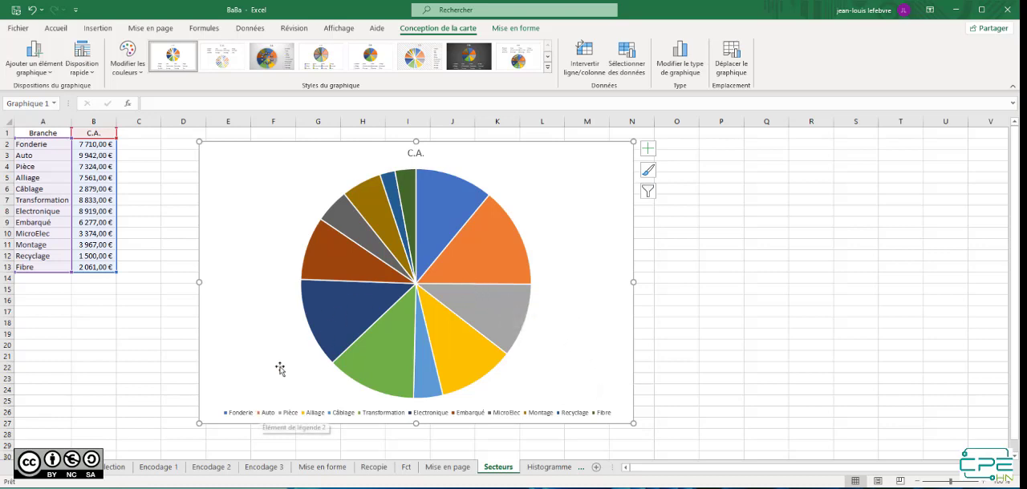
Move the pie chart's title to the chart's upper-left corner and reshape the legend into a vertical list along its right side
left_click(412, 155)
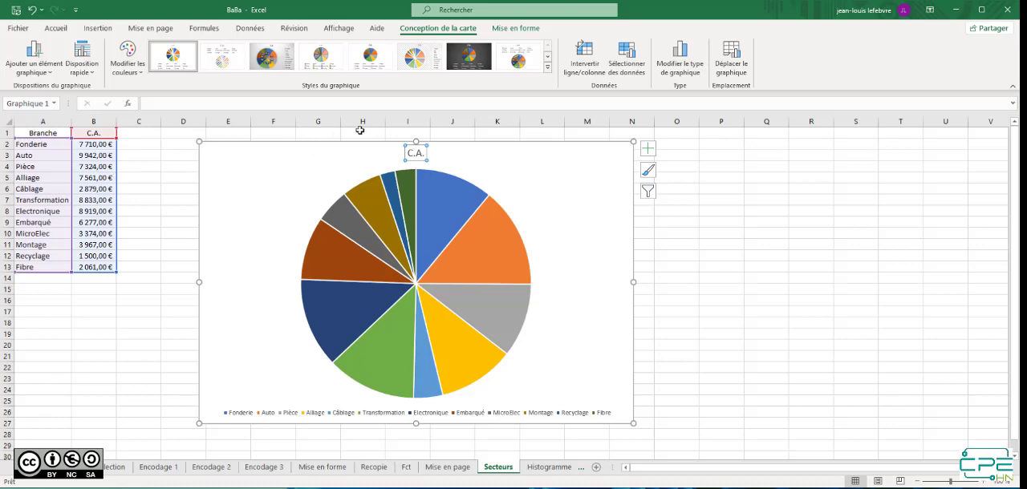
left_click_drag(405, 152, 237, 159)
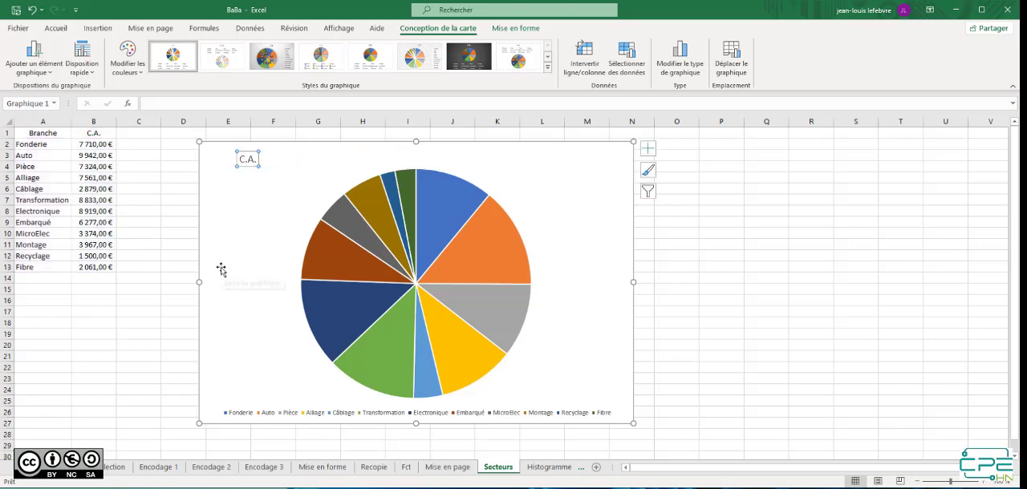
left_click(247, 417)
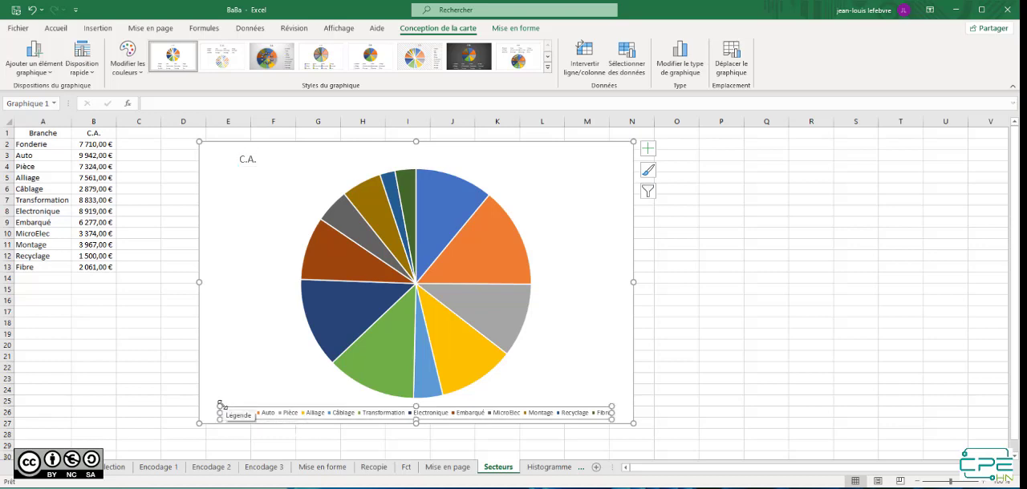
left_click_drag(221, 409, 542, 159)
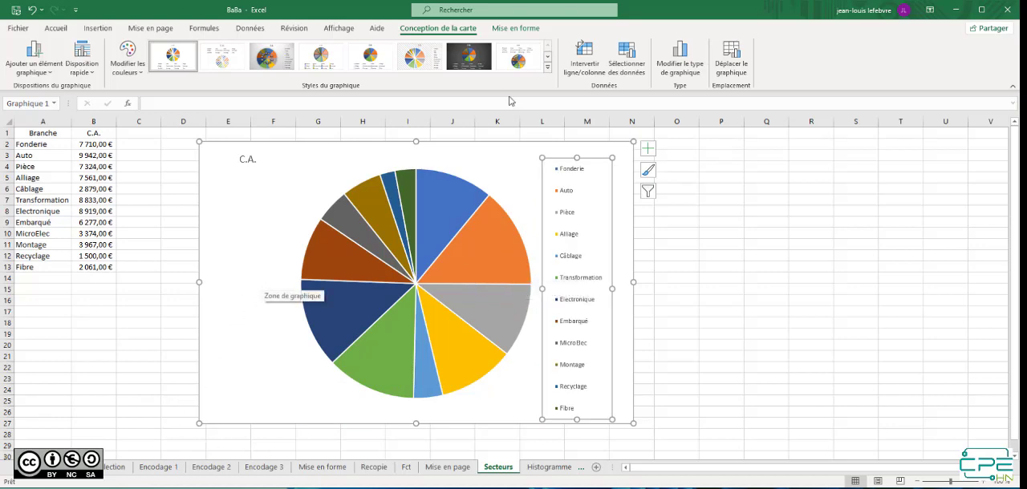
Apply the Style 3 chart style, with a grey background and percentage labels, to the pie chart
left_click(549, 69)
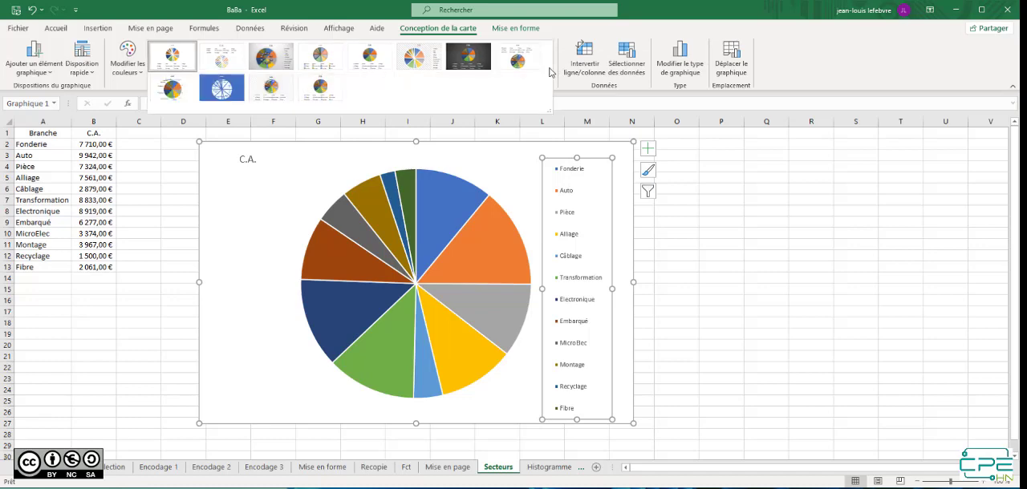
left_click(269, 59)
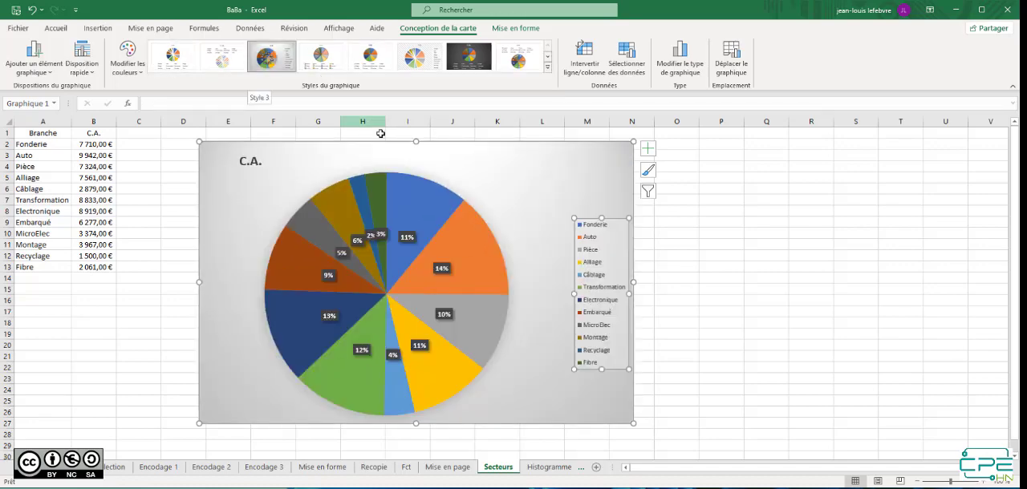
Select only the Embarqué slice of the pie chart and pull it outward, away from the rest of the pie
left_click(525, 193)
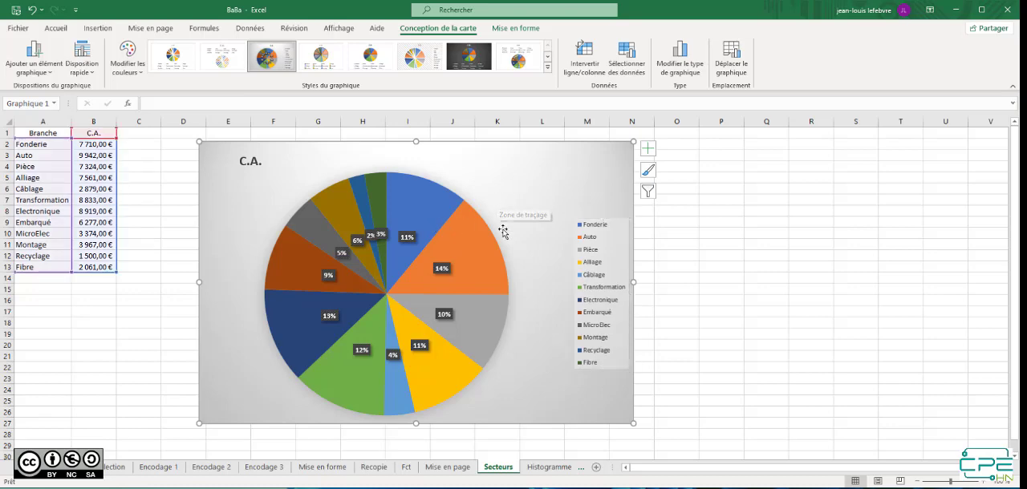
left_click(287, 268)
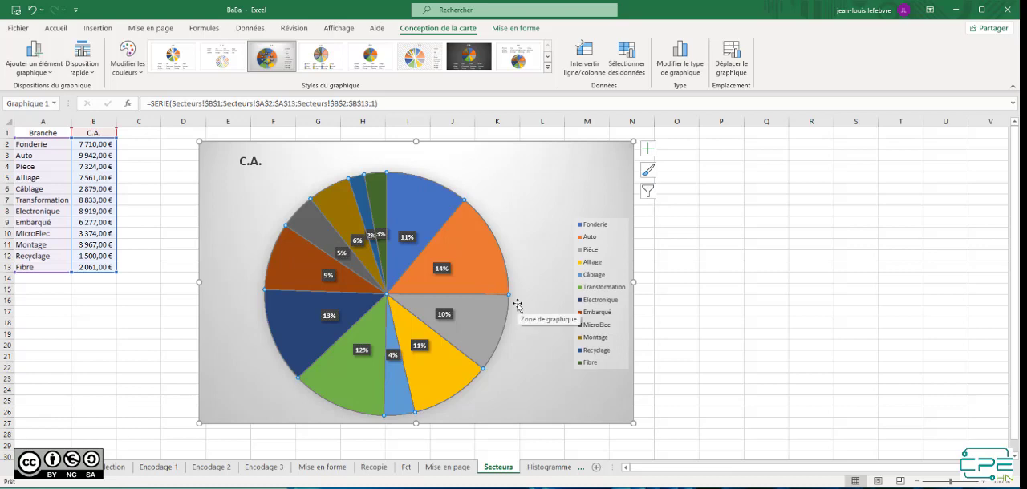
left_click(296, 265)
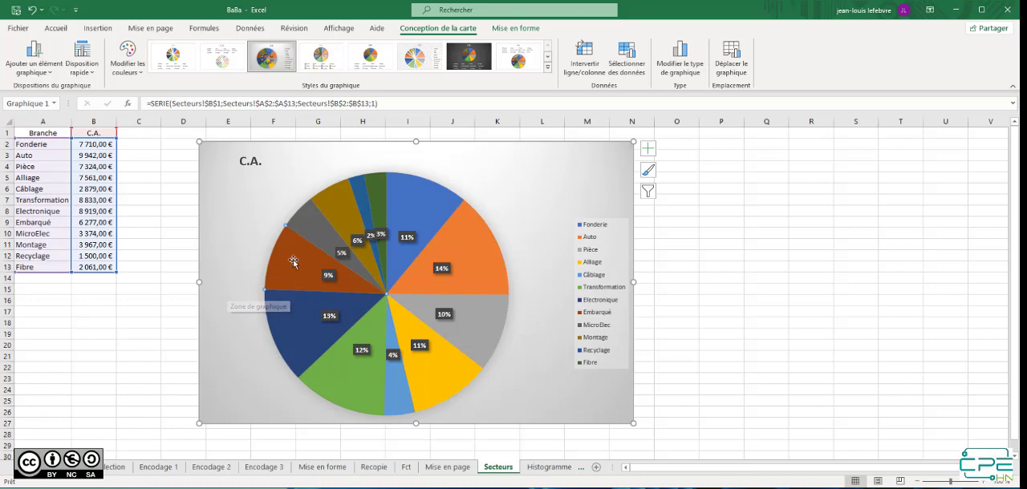
left_click_drag(294, 260, 252, 244)
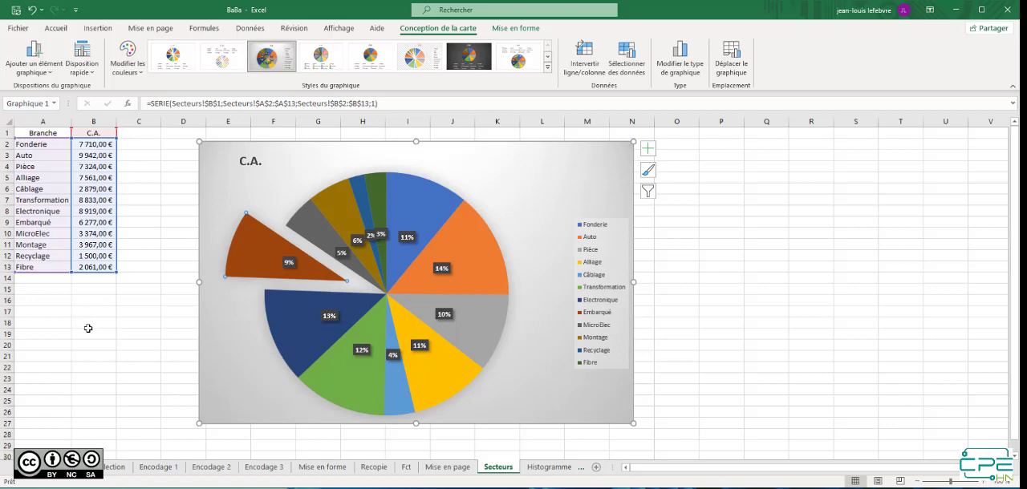
On the Histogramme sheet, insert a 2D clustered column chart of the three barèmes and place it enlarged beside the data, spanning about G4:N24
left_click(550, 468)
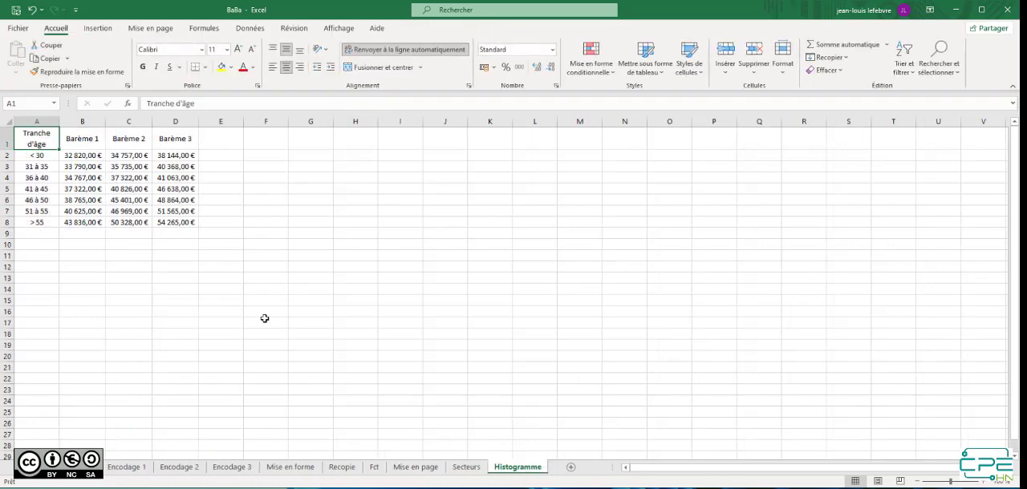
left_click(94, 180)
left_click(98, 29)
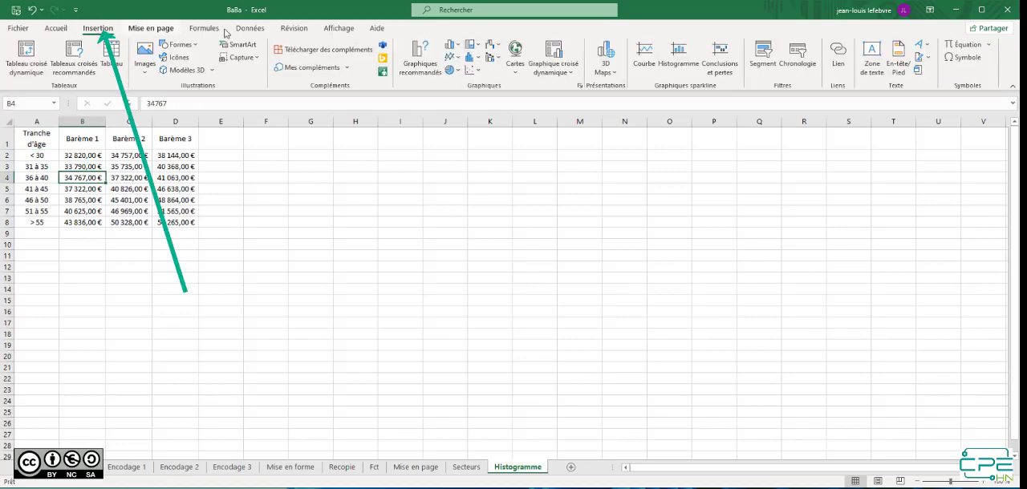
left_click(457, 49)
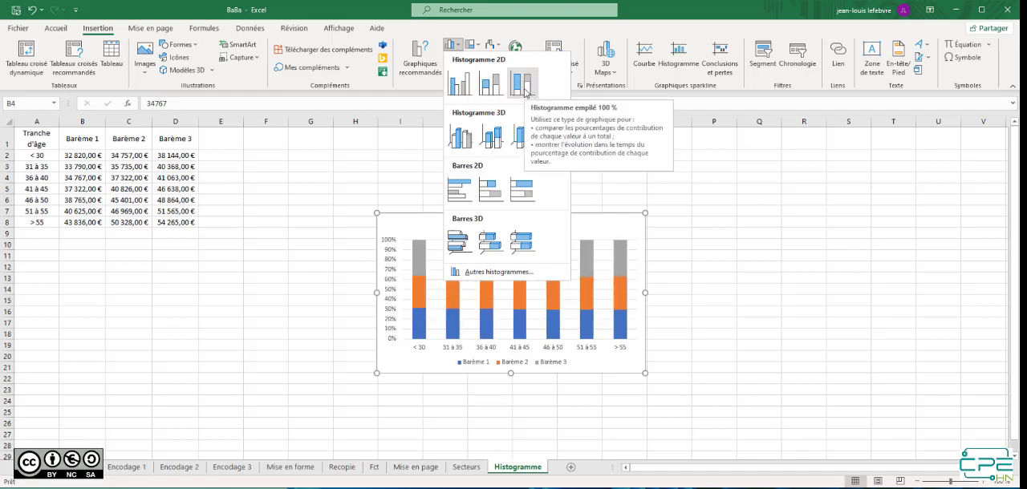
left_click(463, 83)
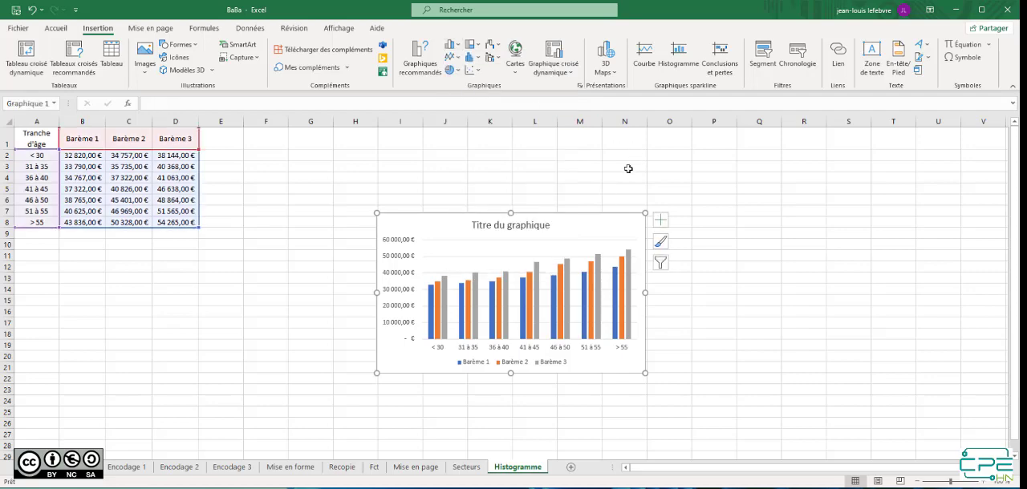
left_click_drag(588, 218, 497, 177)
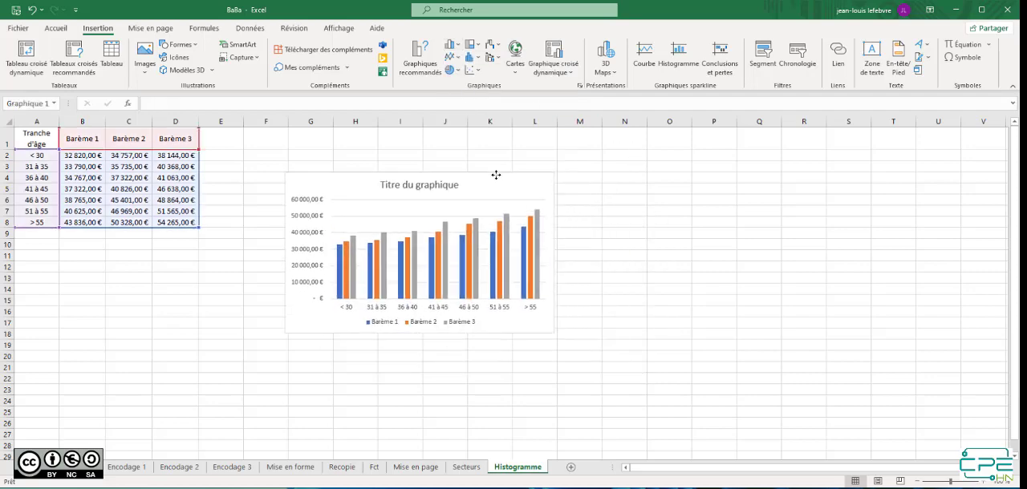
left_click_drag(553, 334, 646, 410)
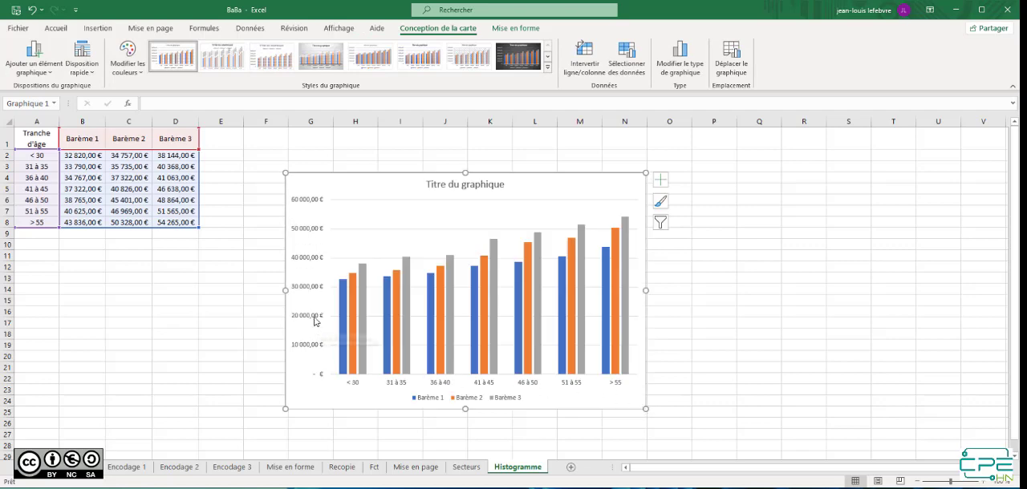
Examine the formatting options offered for the column chart's area, vertical axis, data series and title
left_click(310, 262)
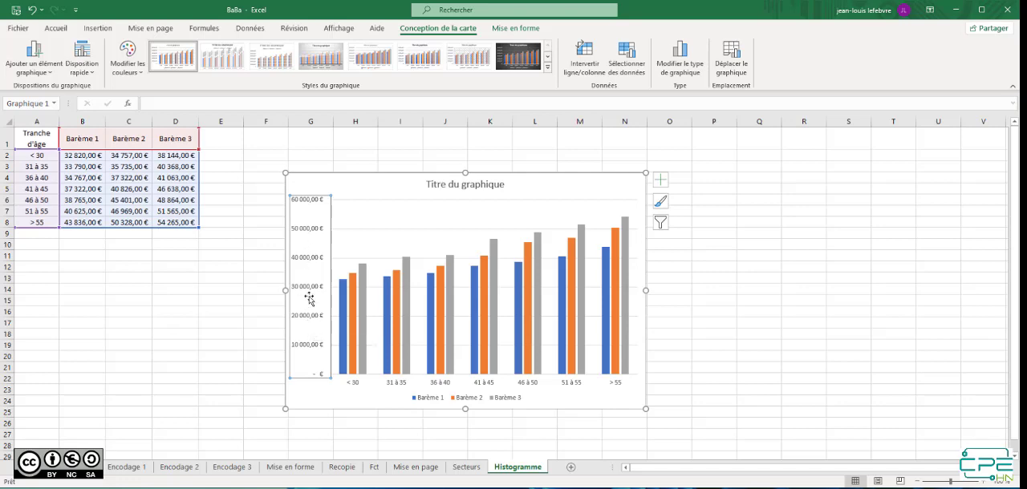
right_click(318, 253)
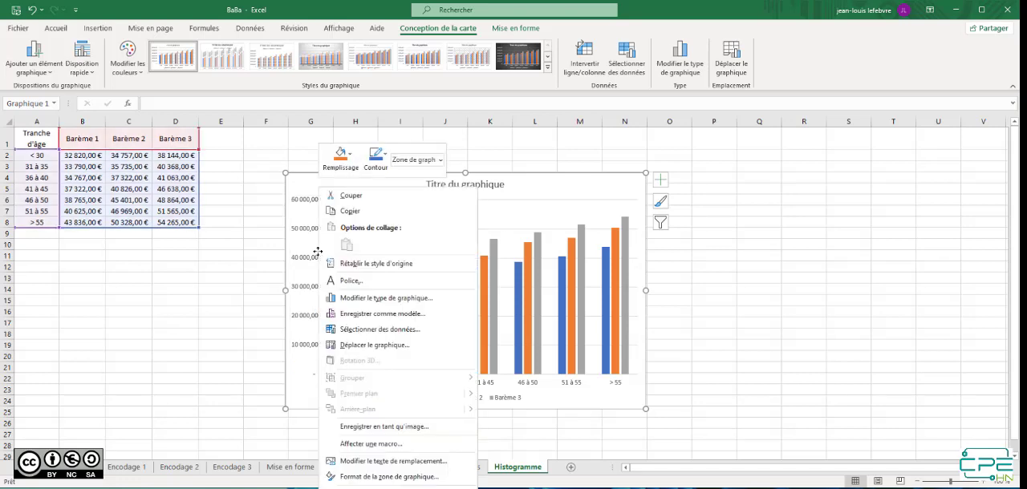
left_click(368, 477)
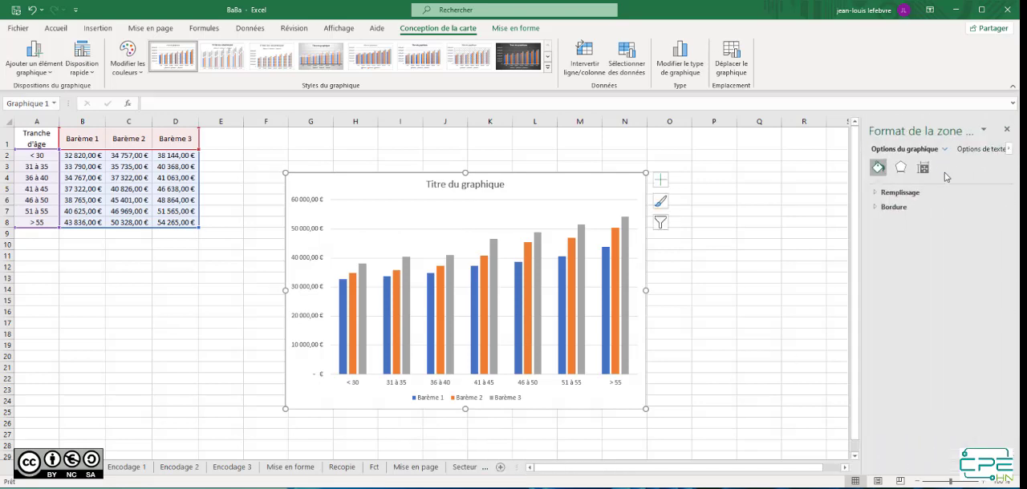
left_click(900, 169)
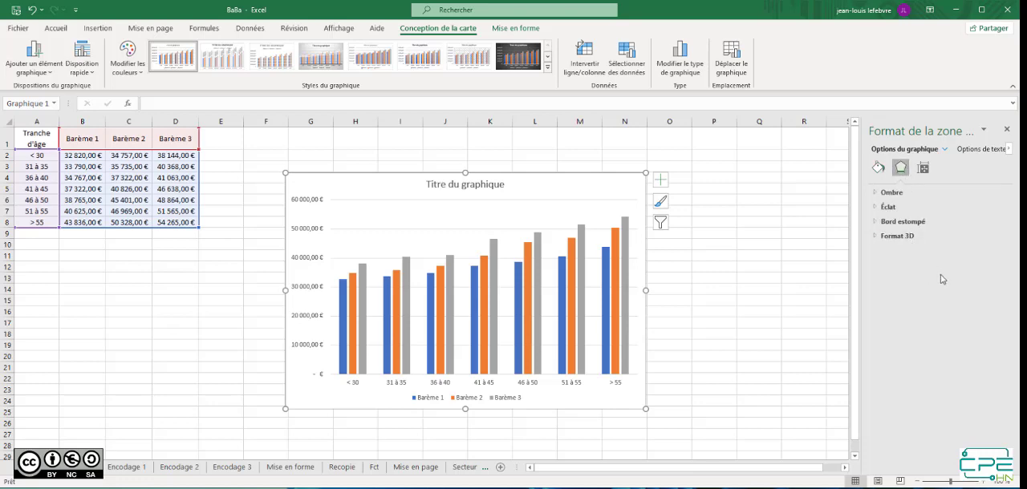
left_click(925, 171)
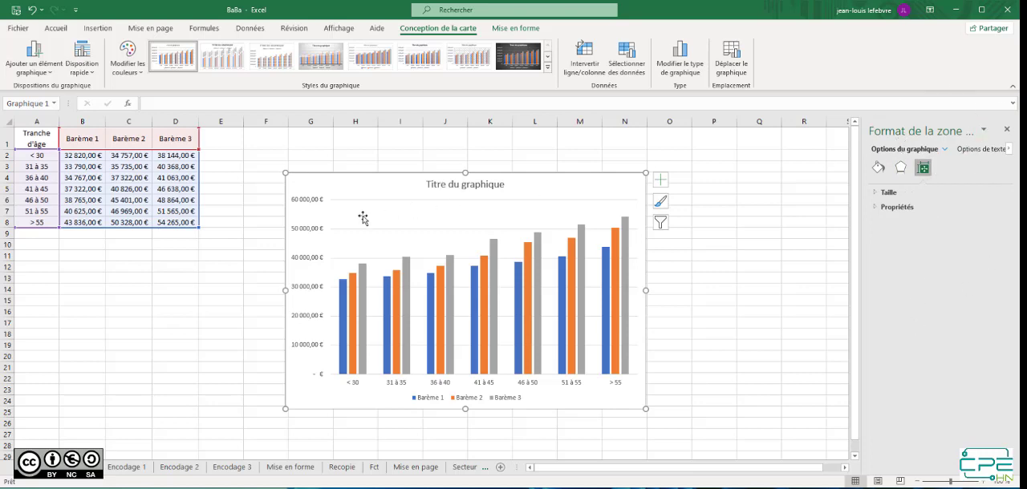
left_click(306, 229)
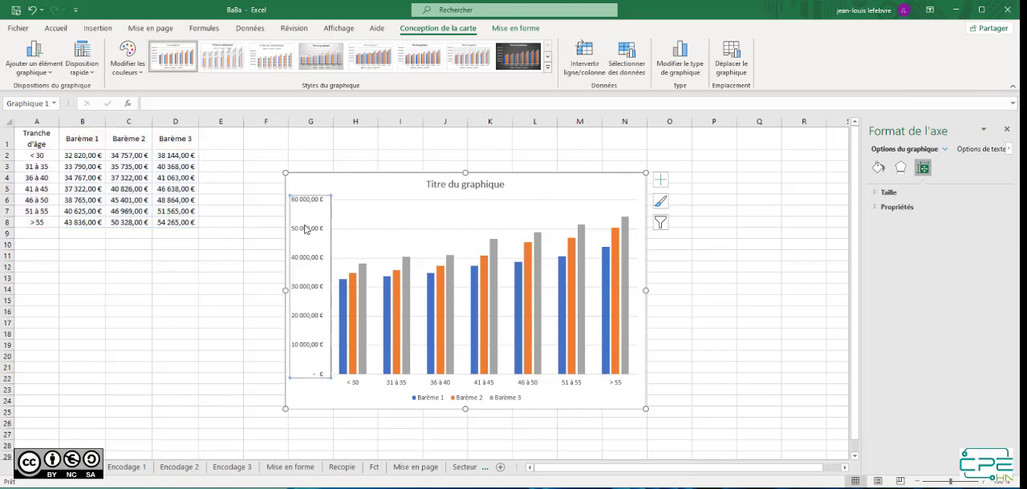
left_click(365, 301)
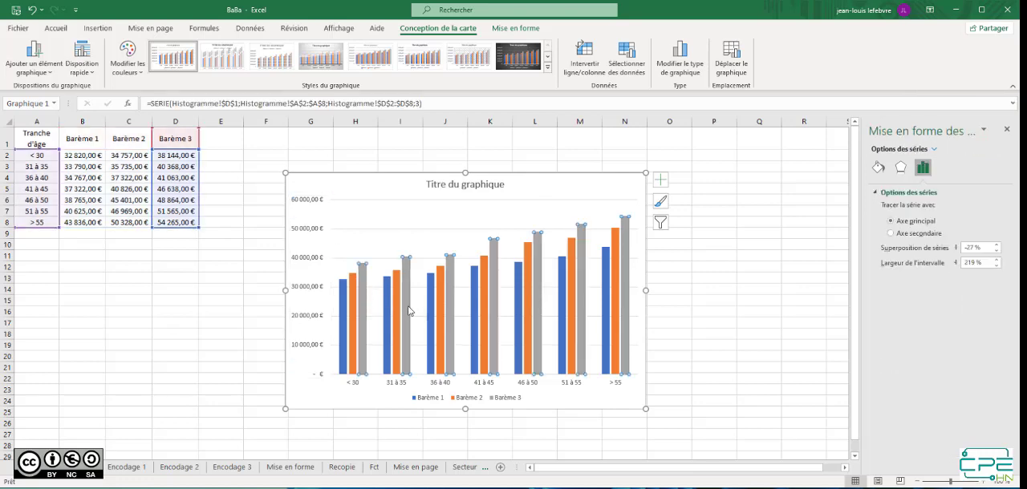
left_click(444, 291)
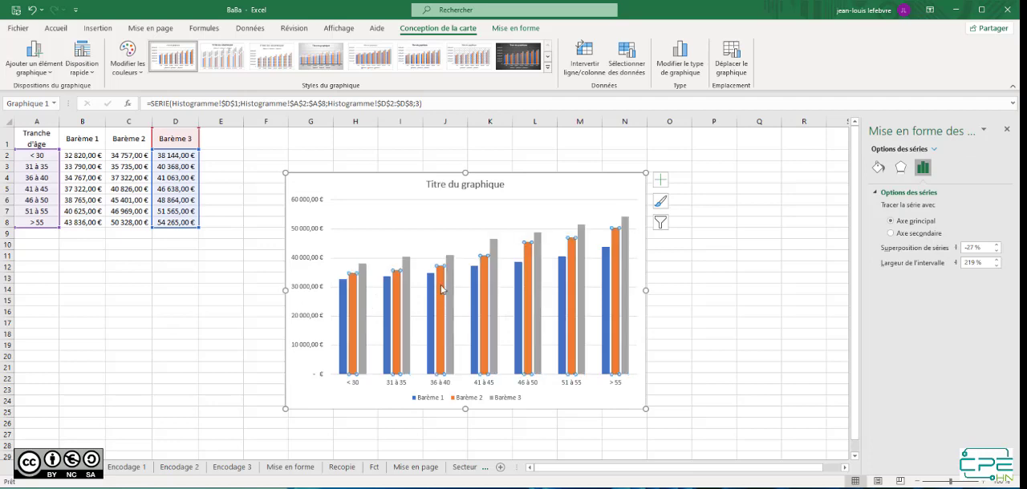
left_click(497, 185)
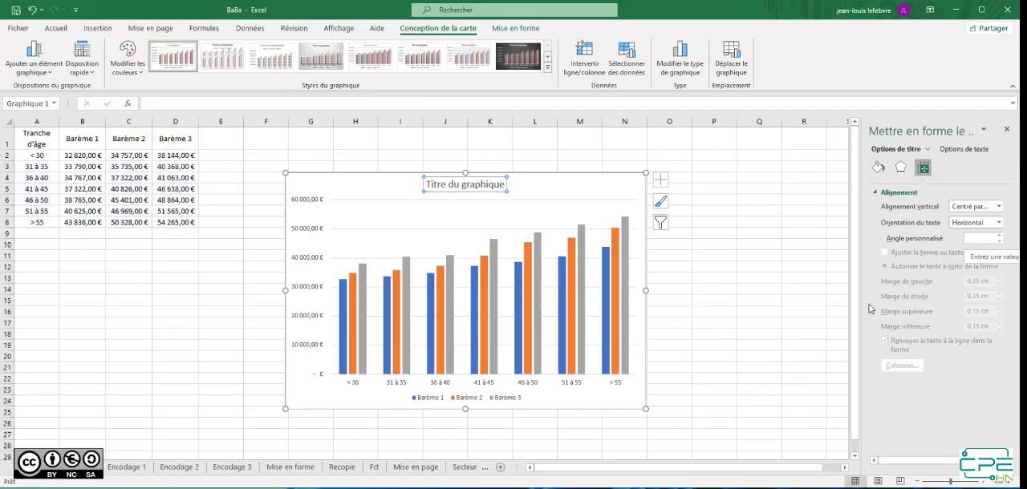
Review the vertical axis's text fill and outline settings, and display its axis options at full width
left_click(300, 232)
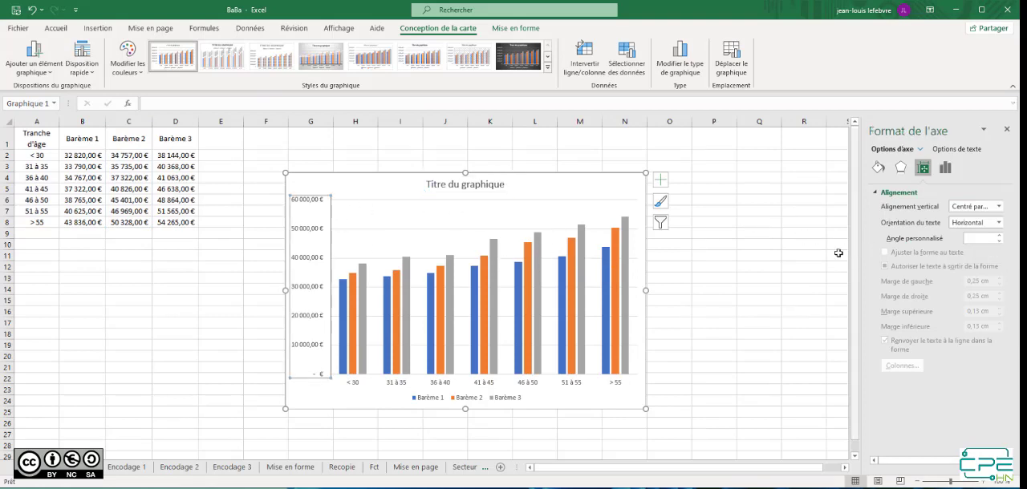
left_click(957, 151)
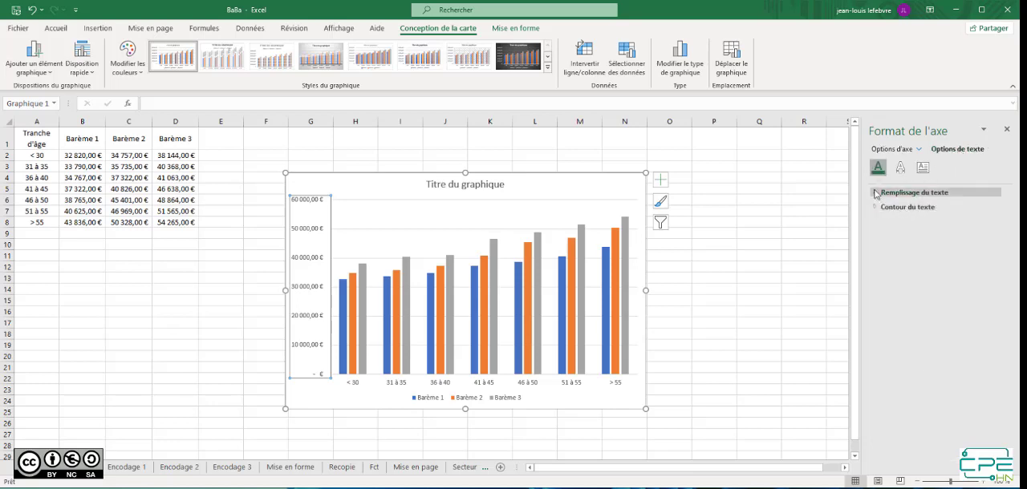
left_click(876, 194)
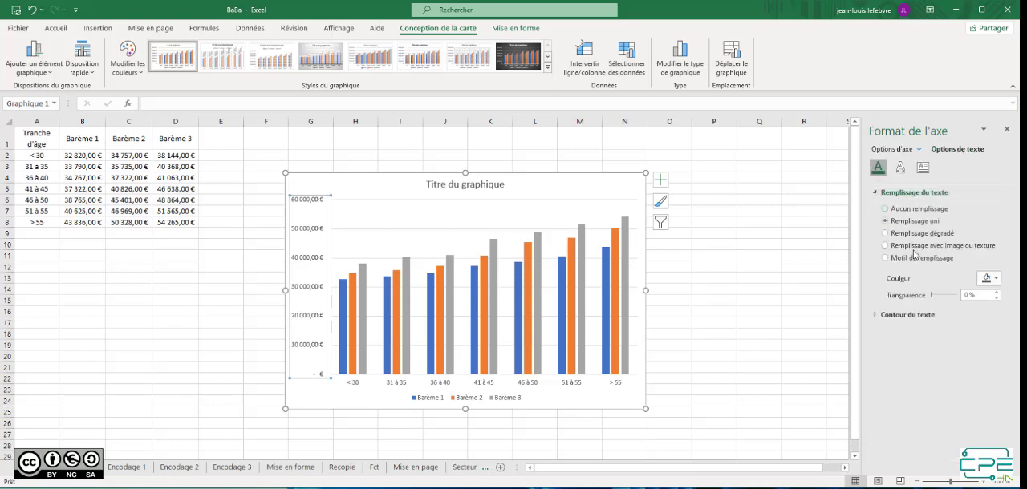
left_click(906, 316)
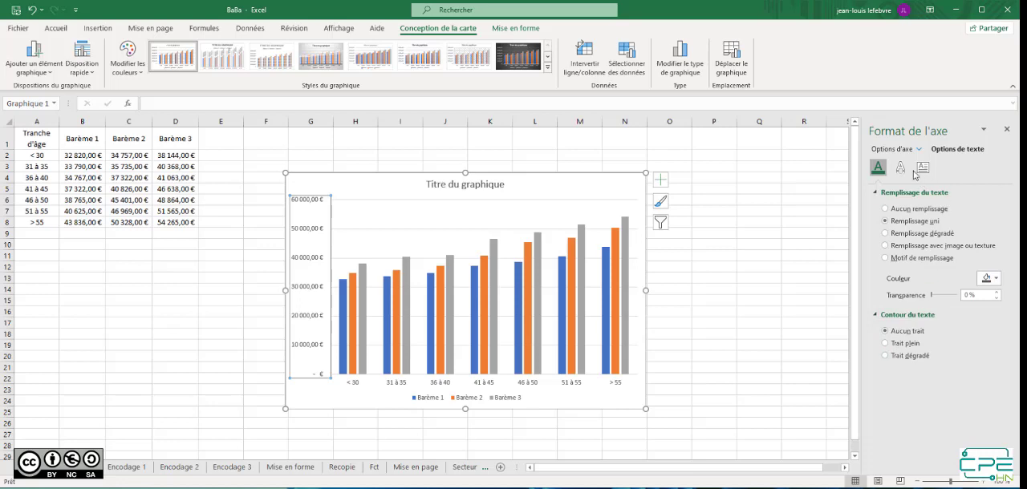
left_click(892, 149)
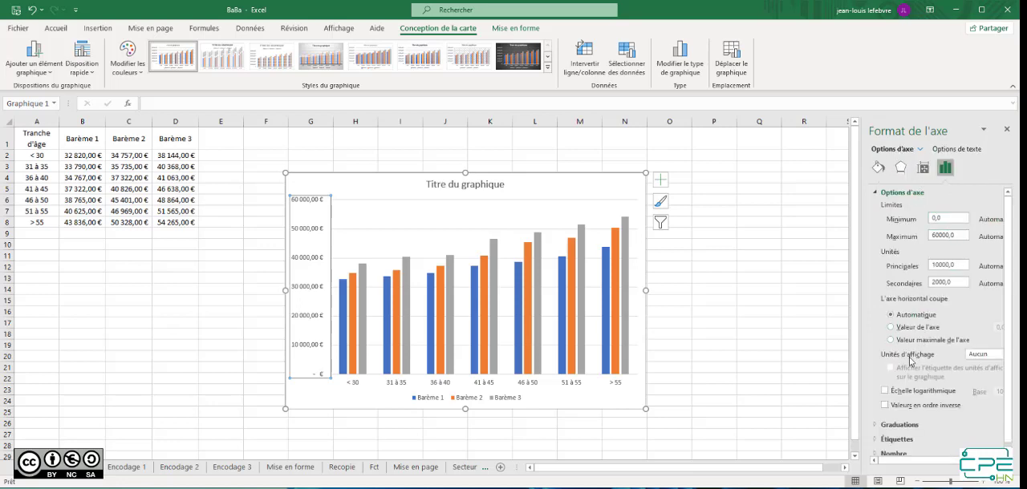
left_click(978, 360)
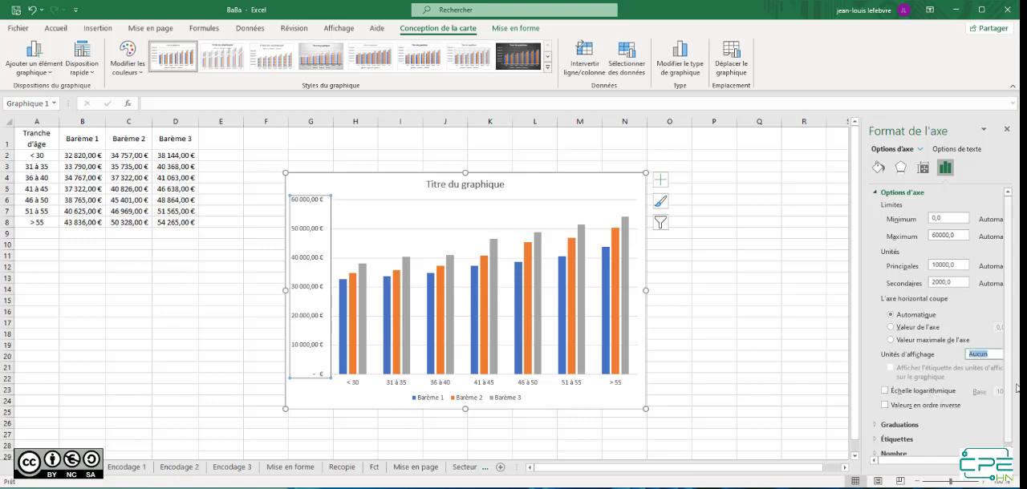
left_click_drag(860, 354, 778, 351)
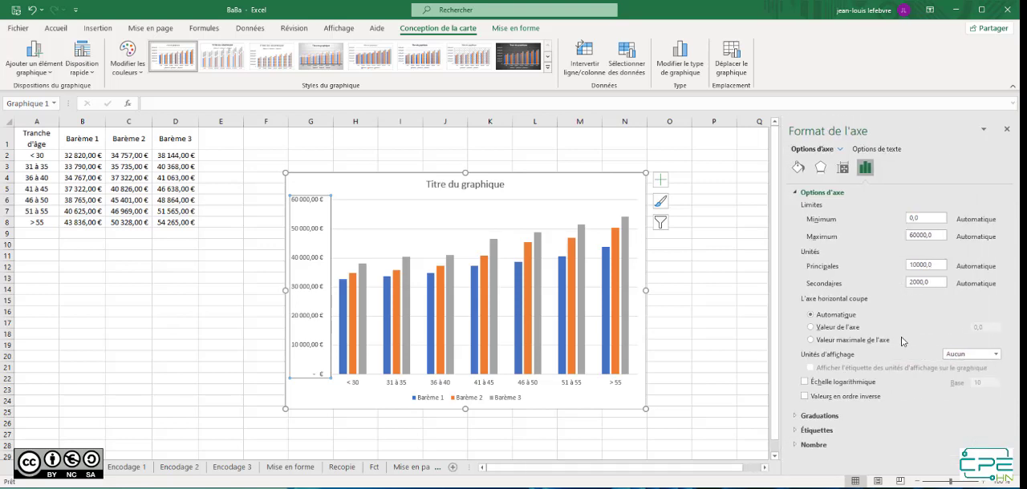
Try Milliers as the vertical axis's display unit and set it back to Aucun
left_click(997, 354)
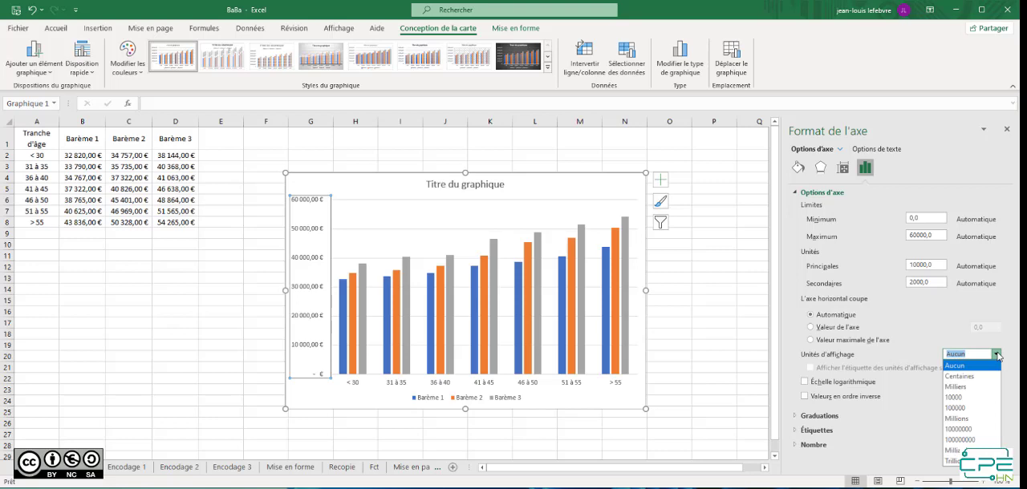
left_click(955, 388)
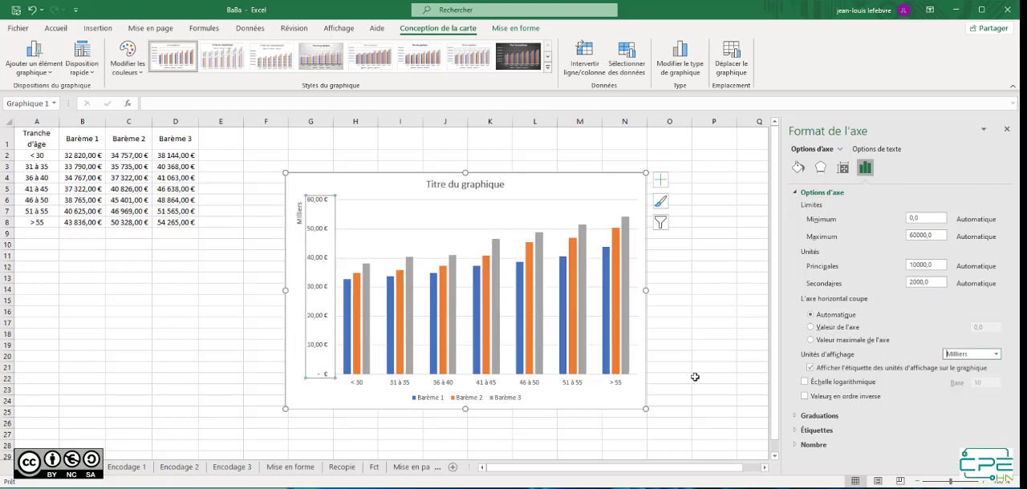
left_click(996, 354)
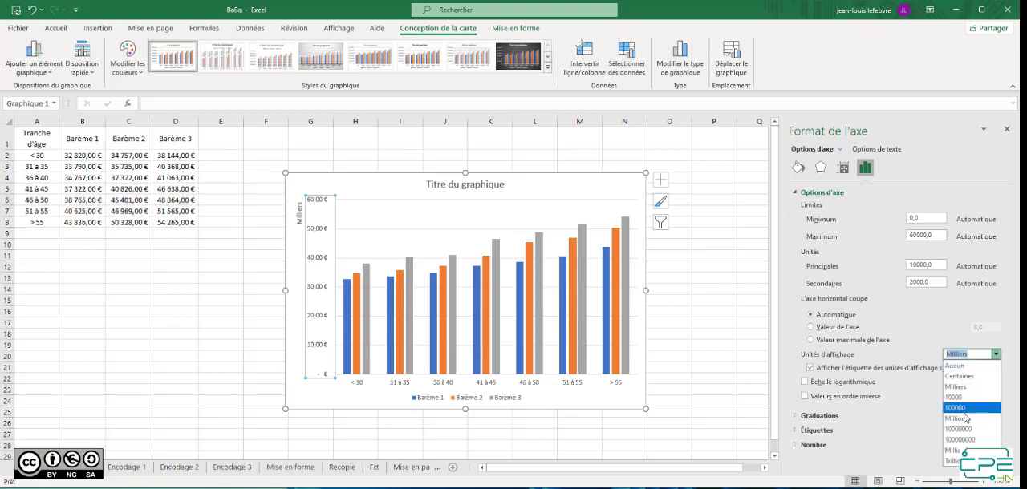
left_click(954, 366)
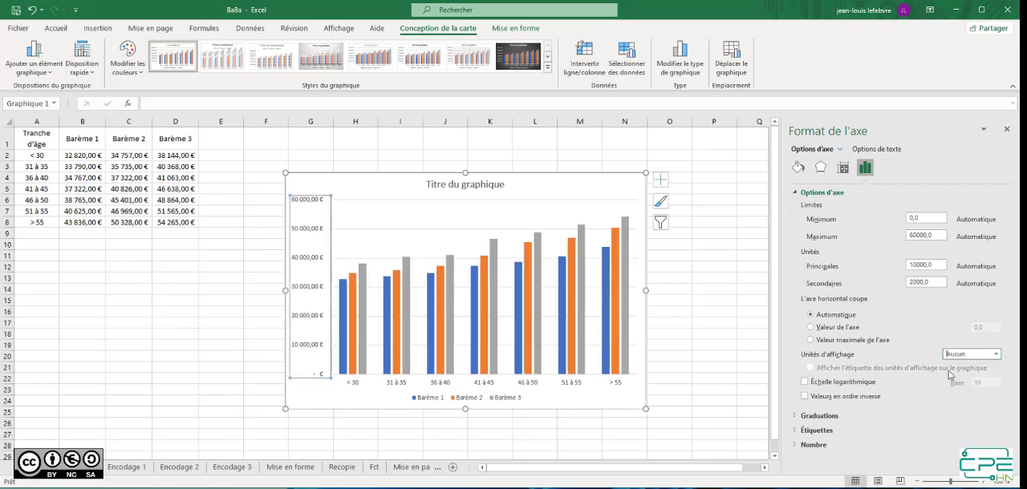
Set the number format category of the vertical axis labels to Général
left_click(868, 444)
scroll(874, 439, "down", 3)
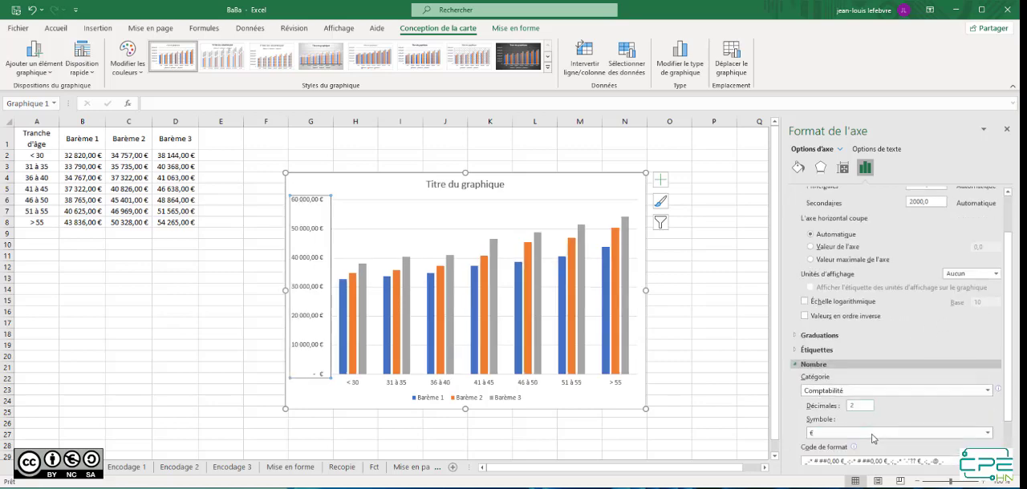
left_click(860, 384)
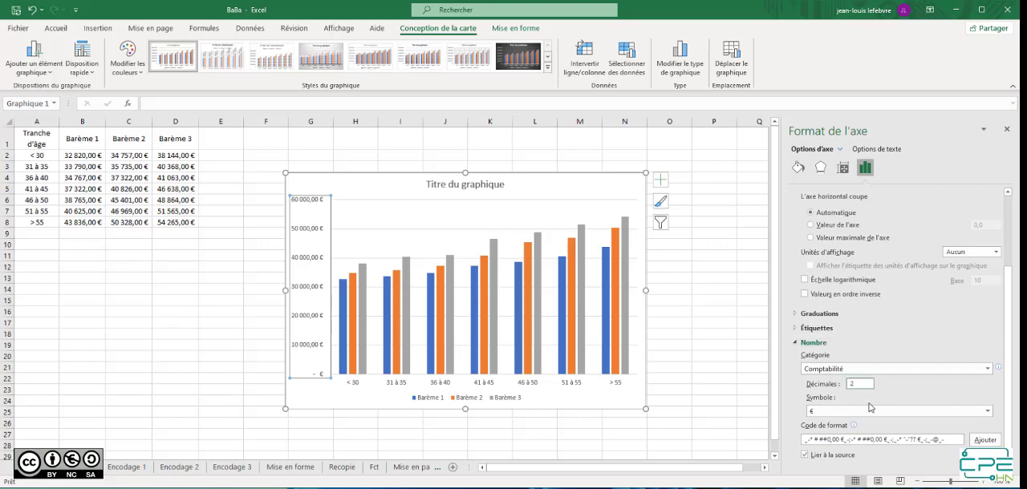
left_click(938, 371)
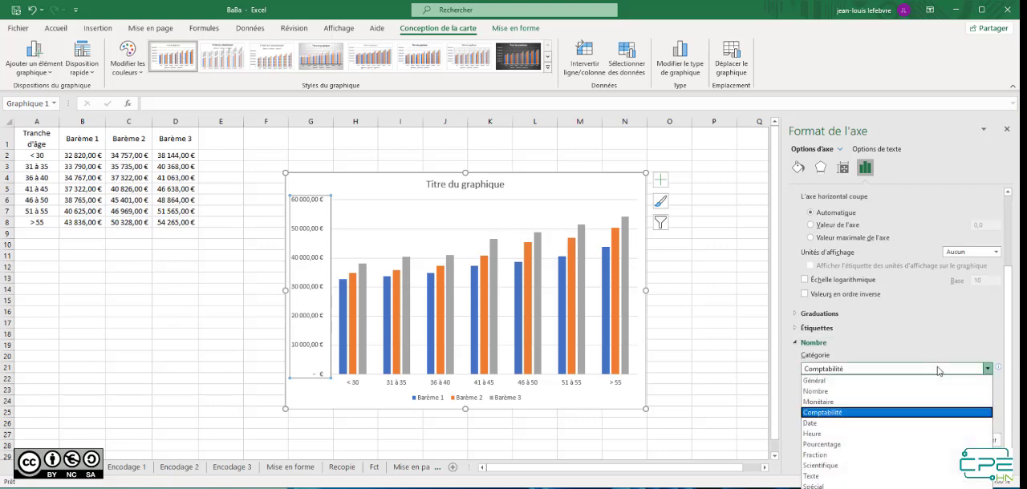
left_click(862, 383)
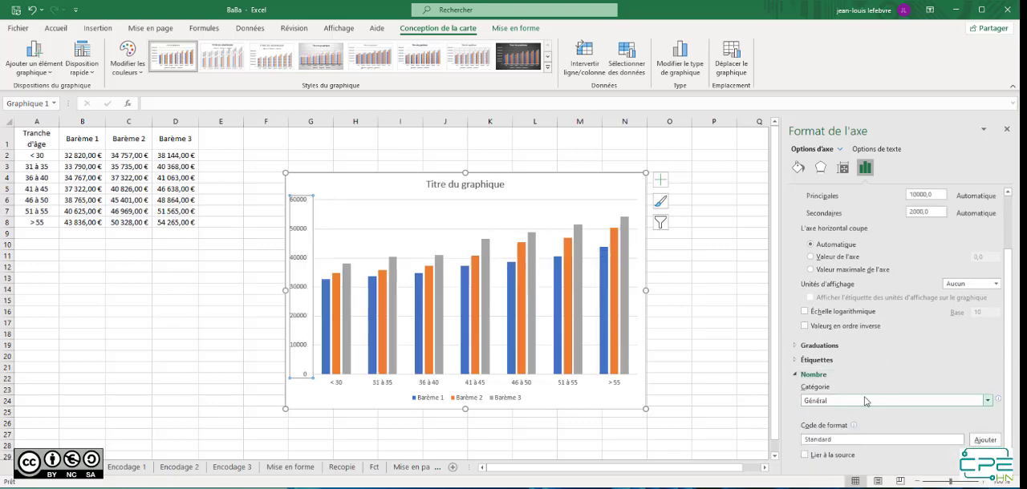